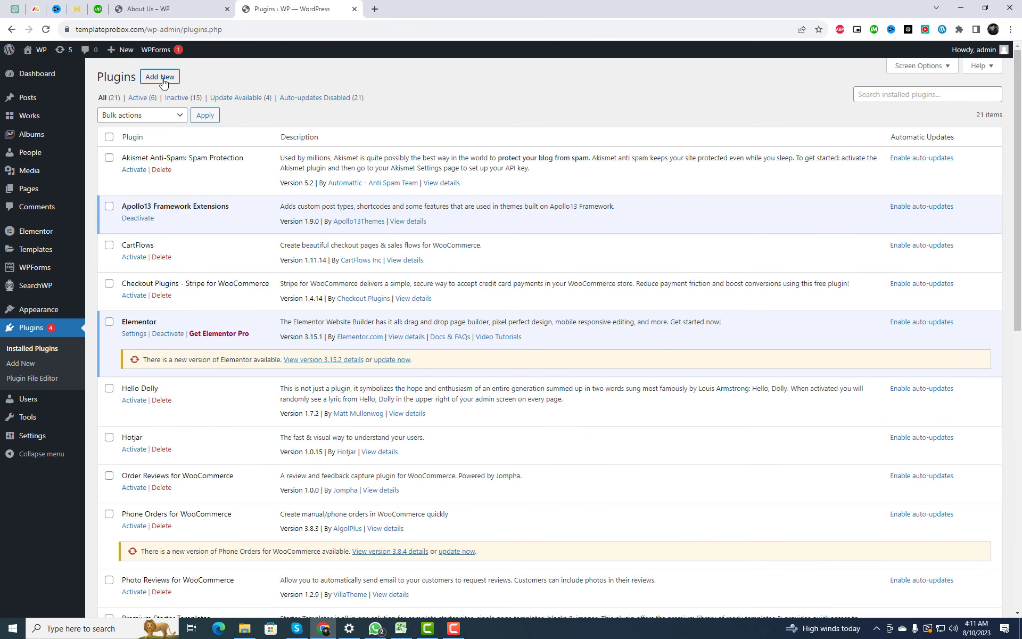
- Find the Survey Maker – Best WordPress Survey Plugin by searching for "Survey Maker" among new plugins, then install and activate it
left_click(160, 77)
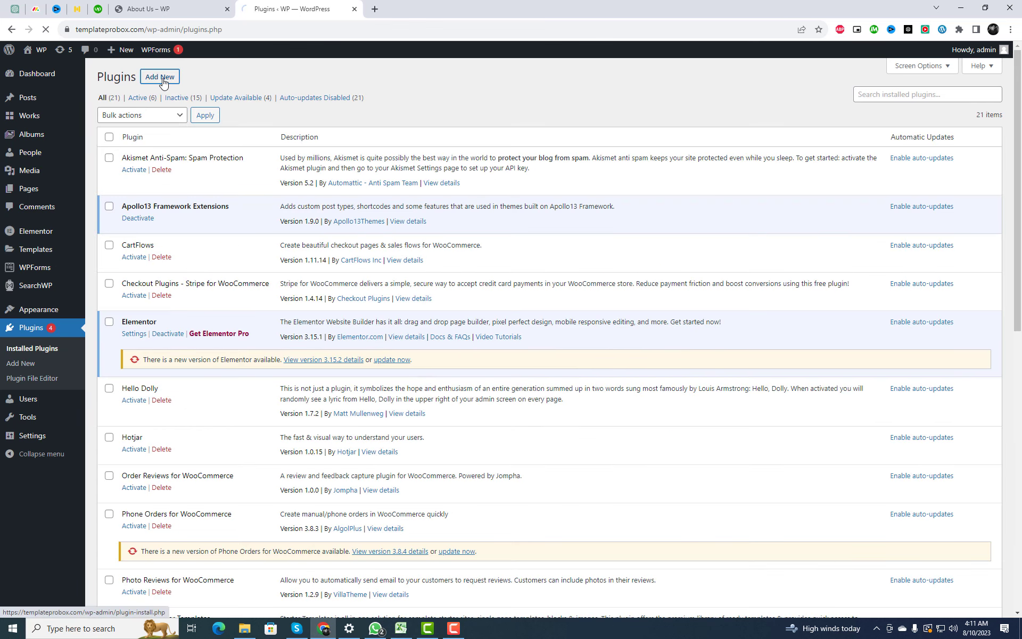
left_click(875, 106)
type("Survey Maker")
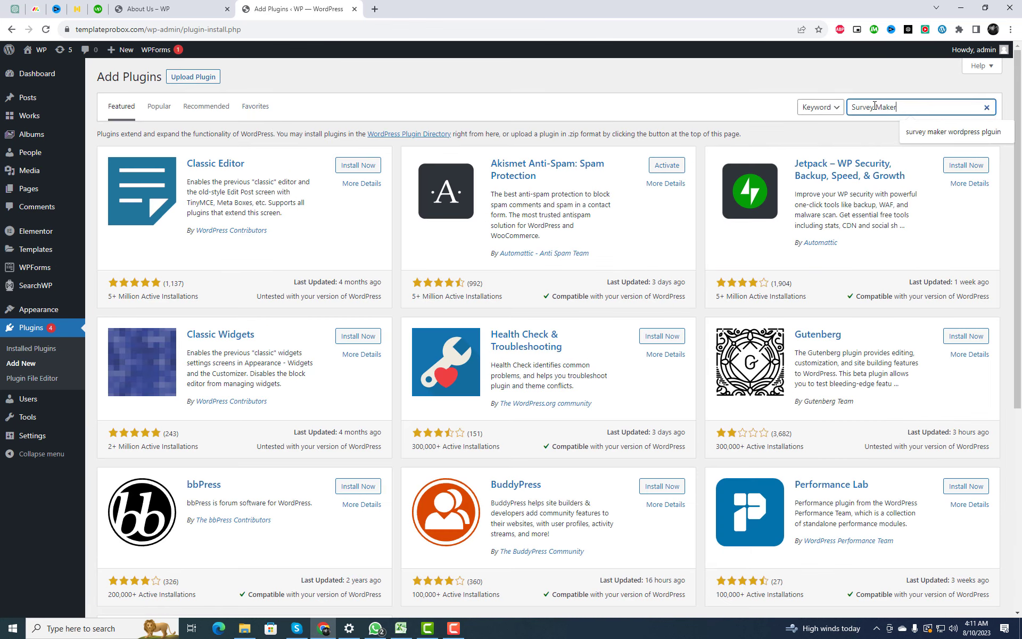
key("Return")
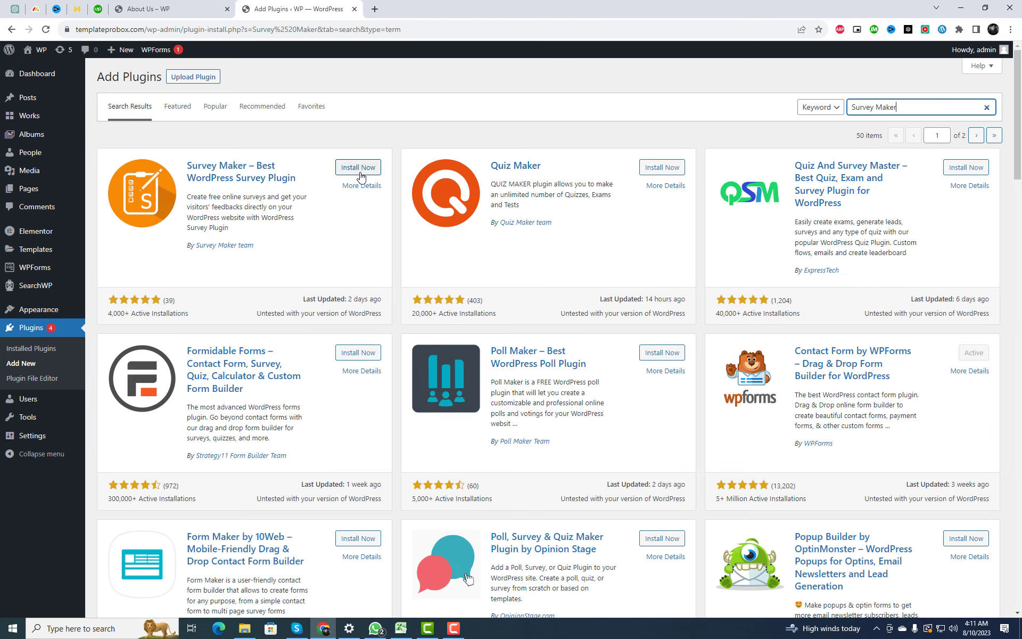
left_click(359, 170)
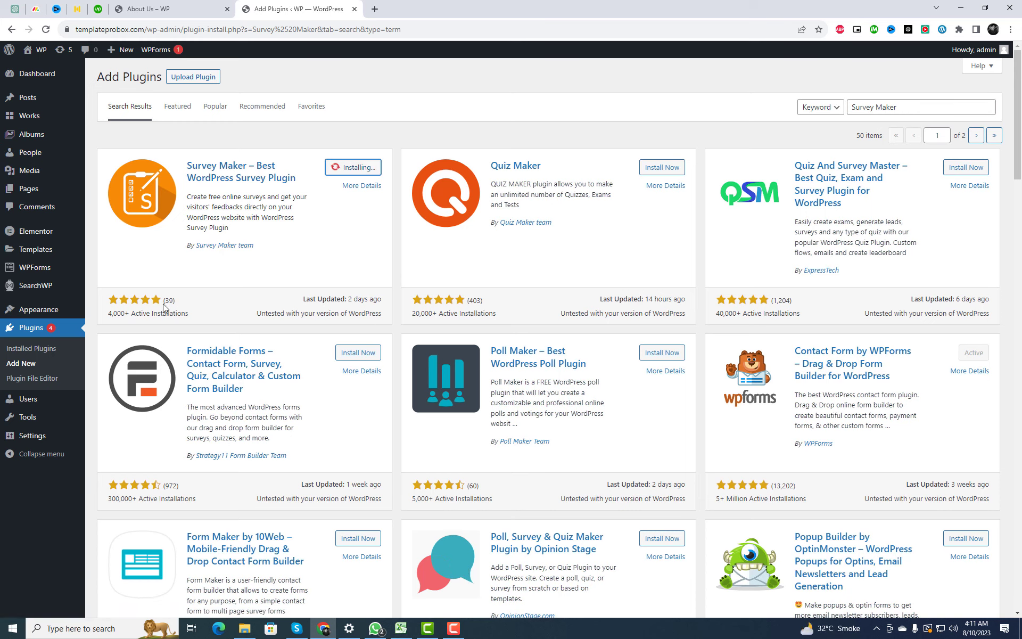
left_click(366, 176)
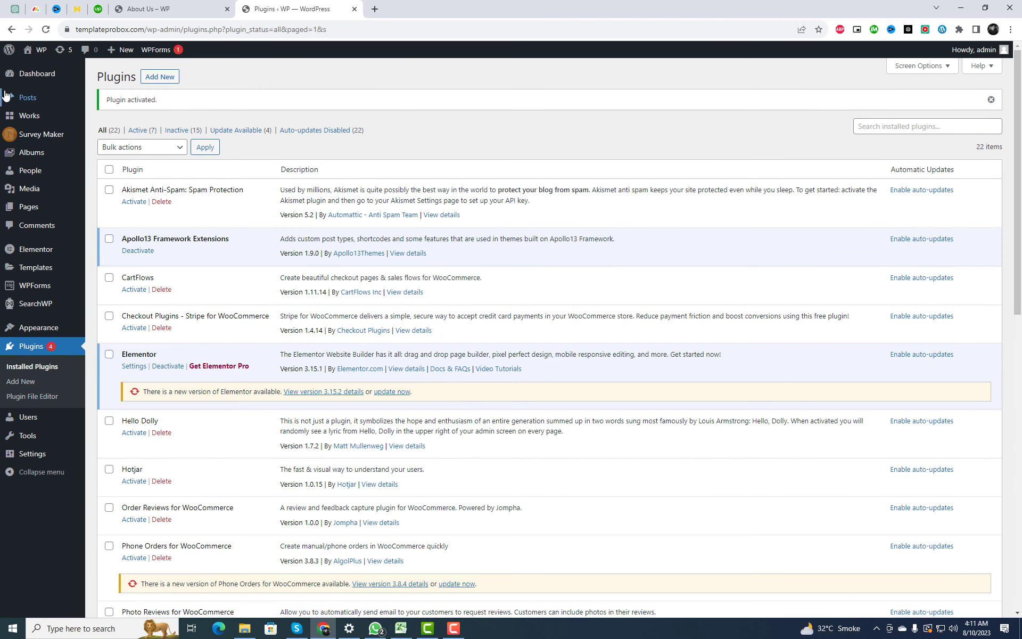
- Start a new survey in Survey Maker from the Blank Survey template
mouse_move(32, 134)
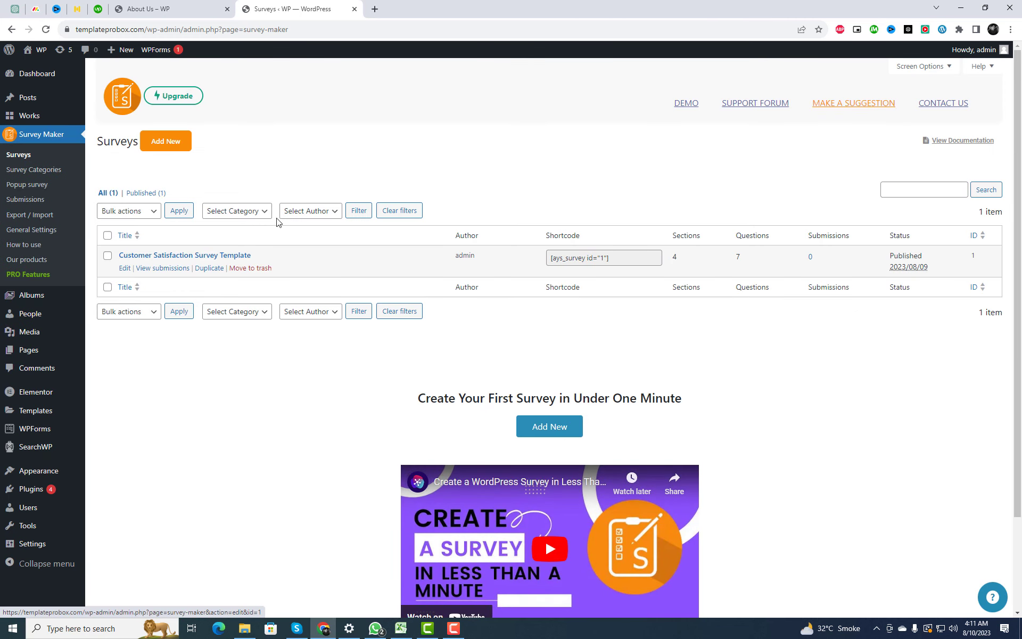
left_click(176, 145)
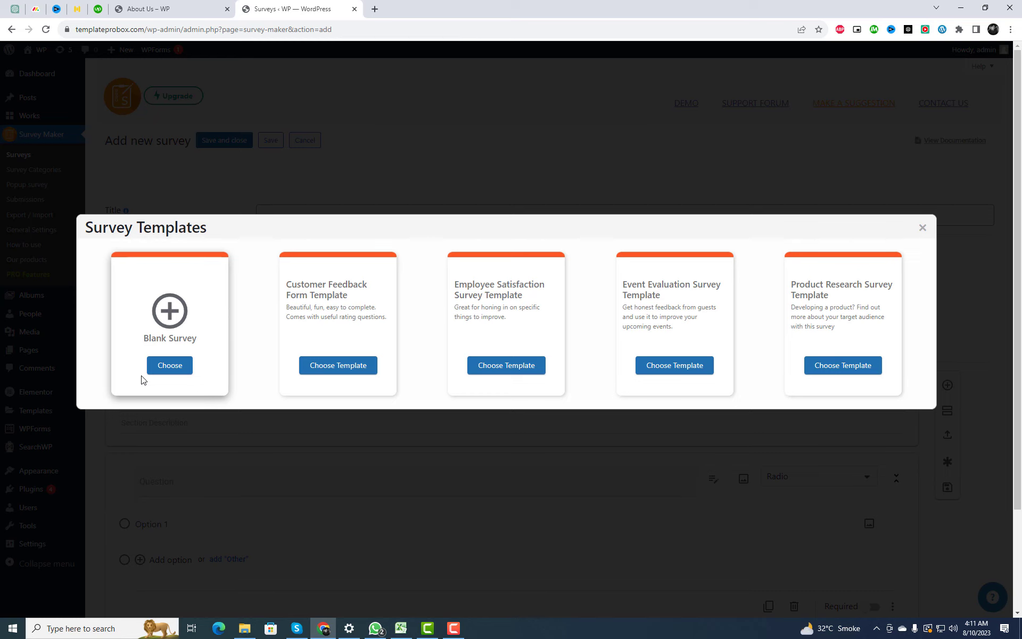
left_click(169, 367)
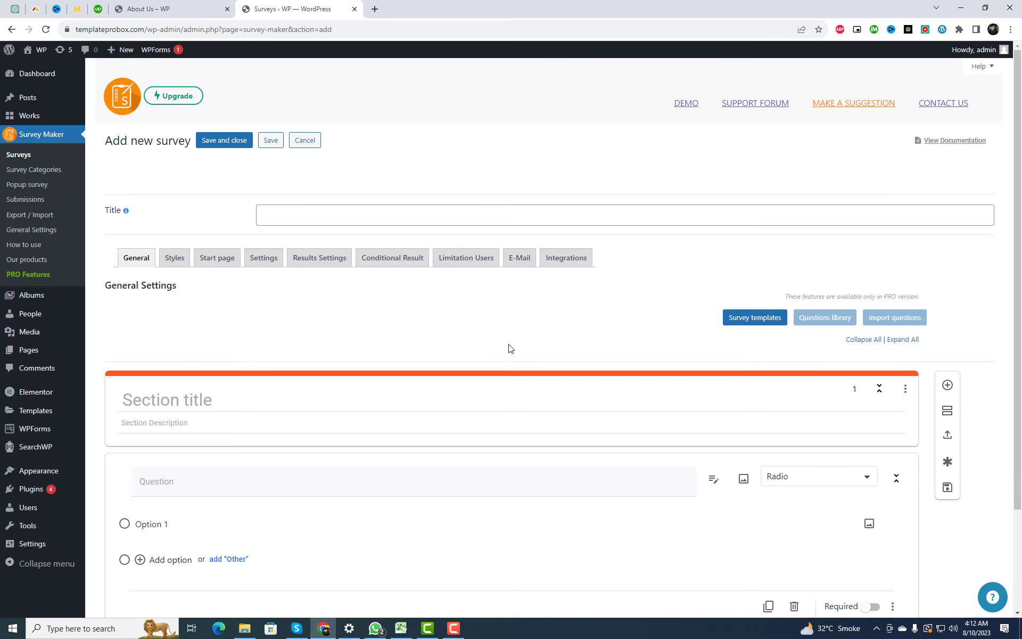
scroll(415, 319, "down", 3)
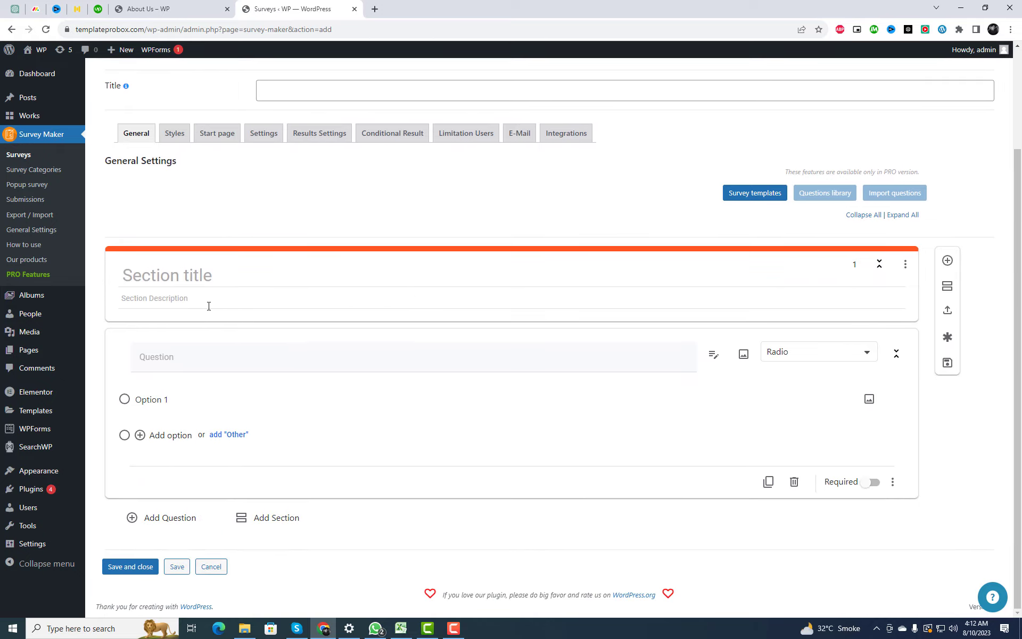
scroll(209, 306, "up", 2)
left_click(155, 406)
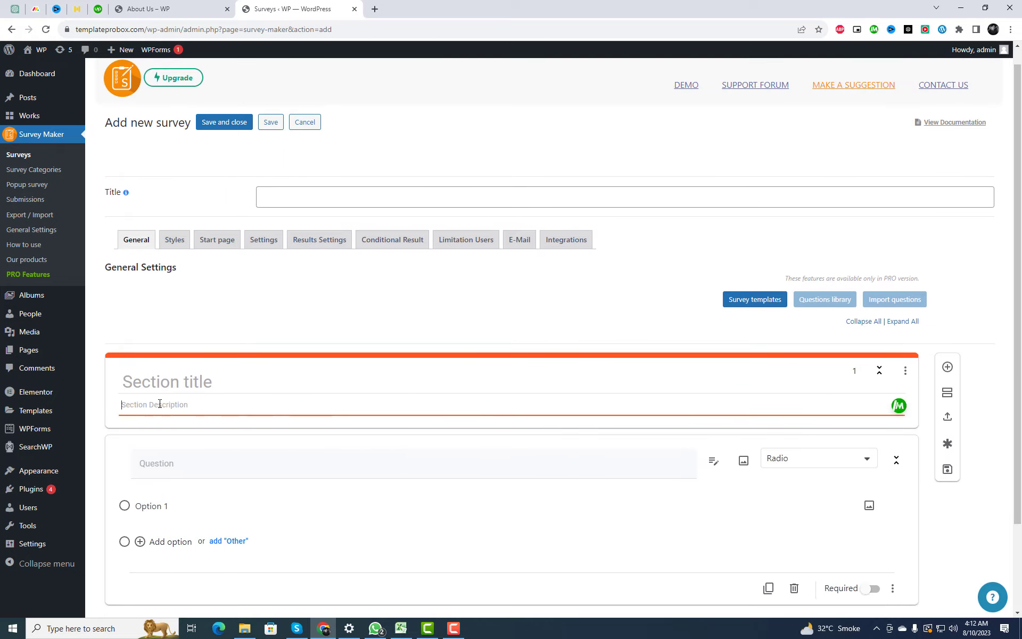
left_click(162, 387)
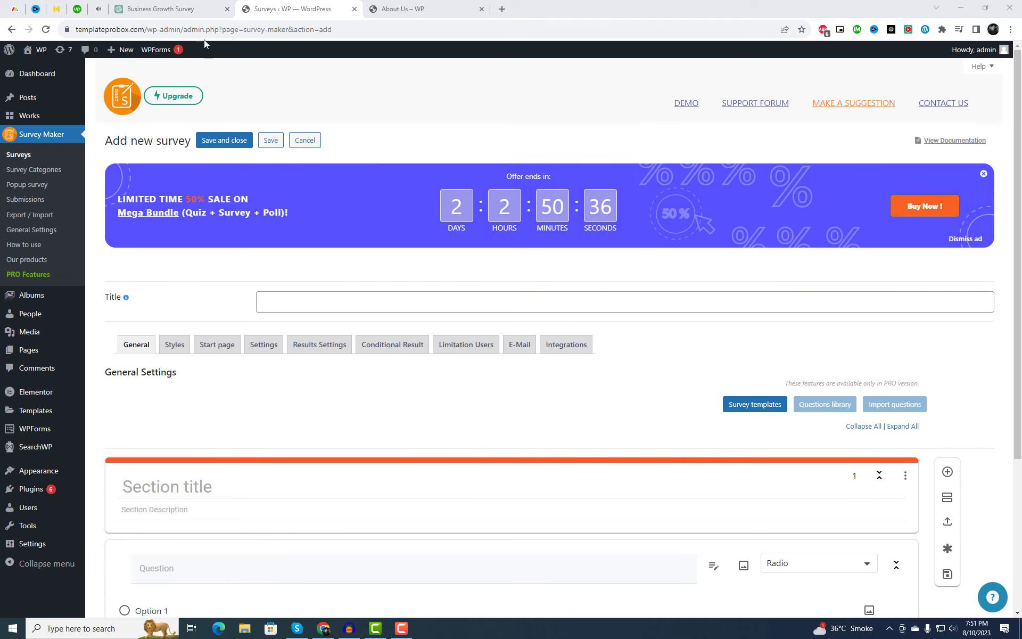
- Copy the heading "Business Growth Survey" from the ChatGPT draft into the new survey's title
left_click(165, 9)
left_click_drag(393, 108, 497, 115)
key("ctrl+c")
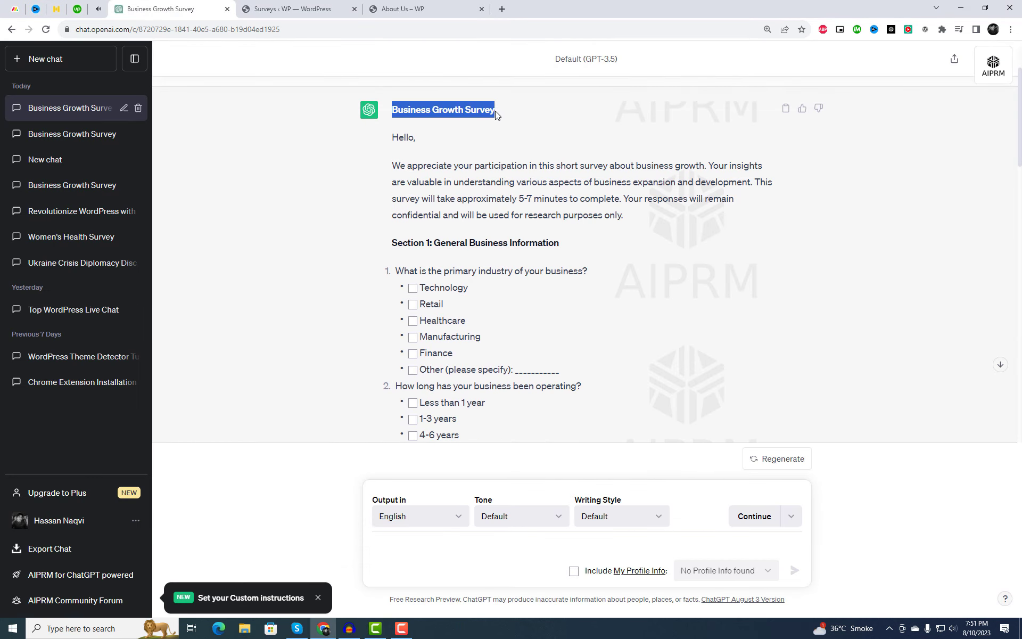
left_click(298, 9)
left_click(361, 298)
key("ctrl+v")
- Enter "Business Growth Survey" as the title of the first section
scroll(449, 328, "down", 4)
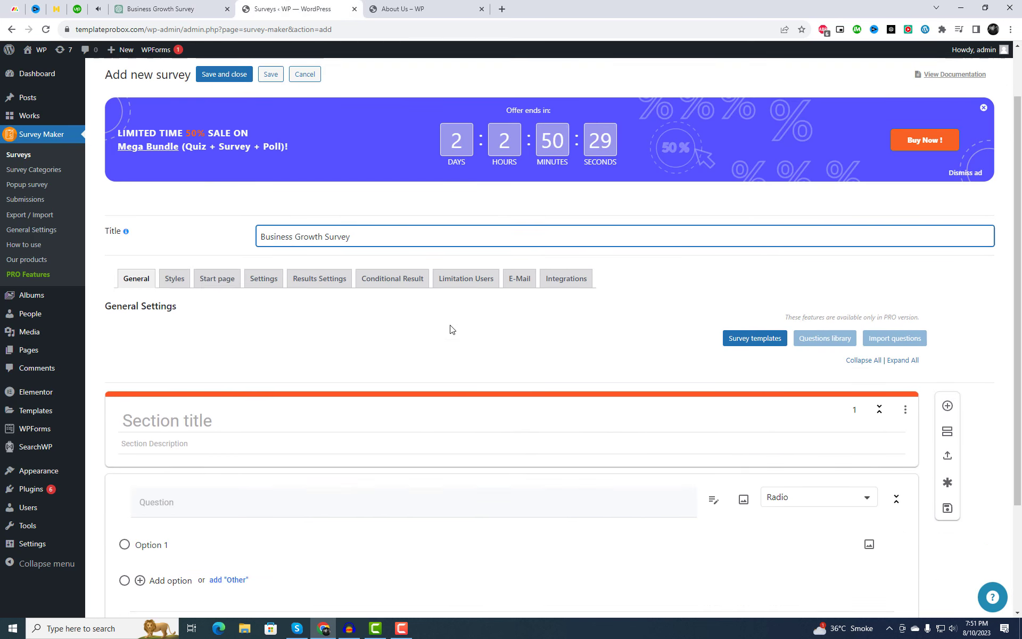
left_click(190, 271)
key("ctrl+v")
- Copy the introductory paragraph beginning "We appreciate your participation" from the ChatGPT draft into the first section's description
left_click(167, 9)
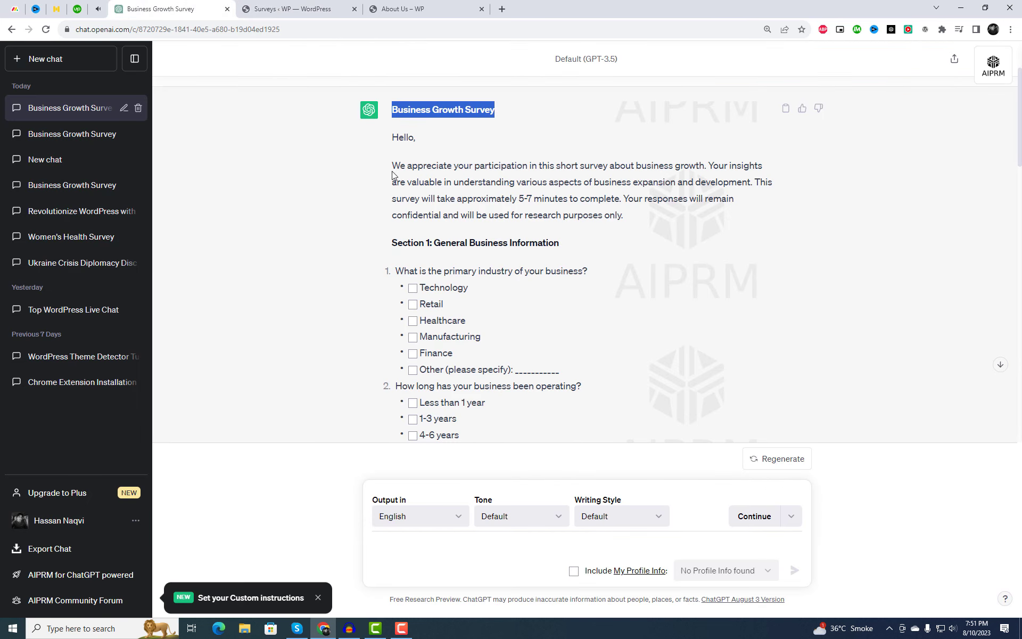
left_click_drag(392, 165, 554, 263)
key("ctrl+c")
left_click(300, 15)
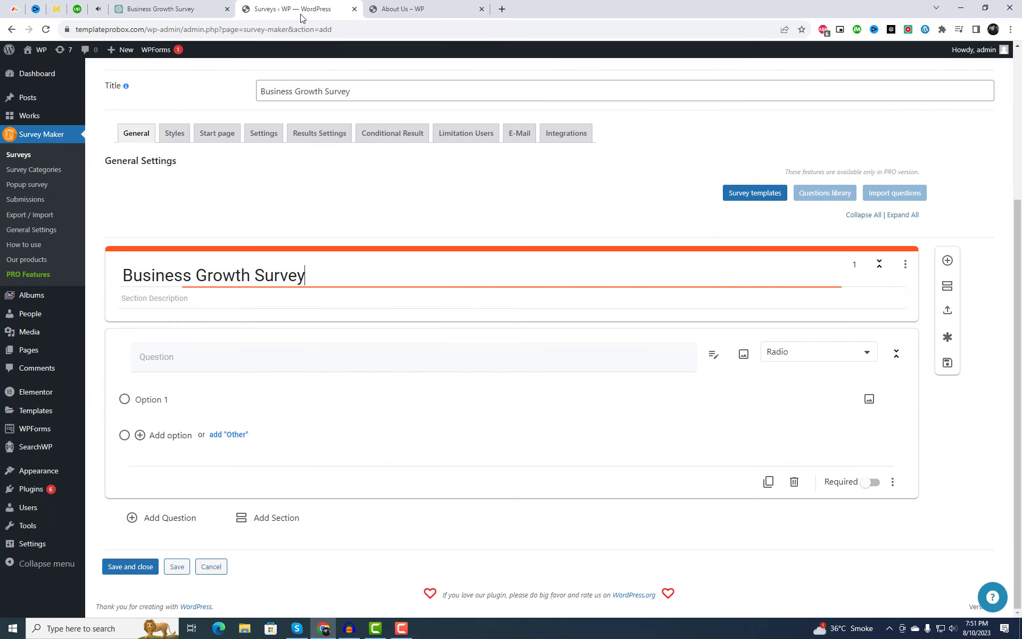
left_click(202, 299)
key("ctrl+v")
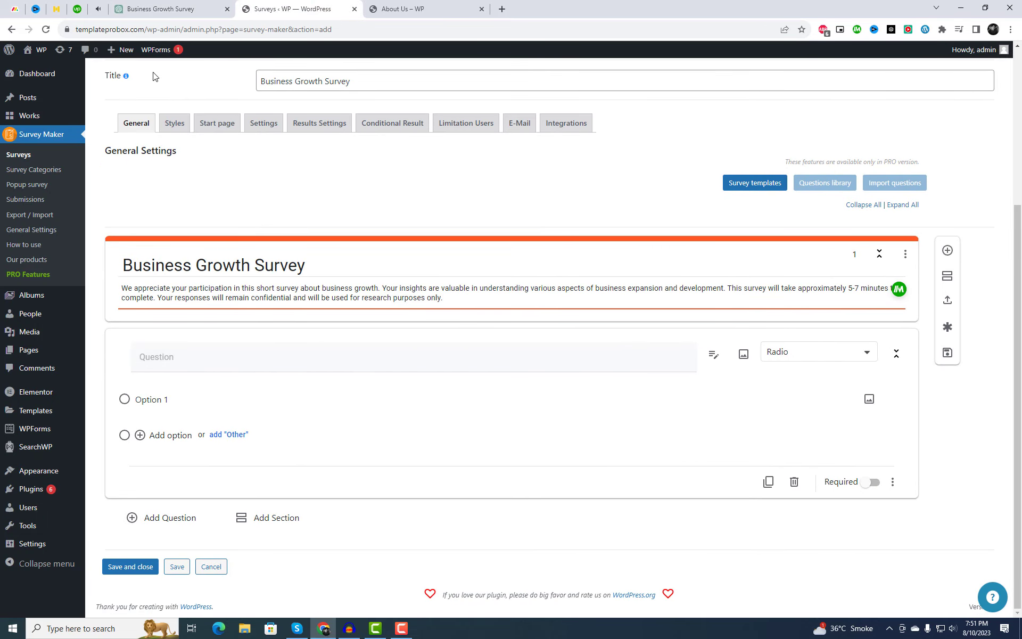
- Replace the first section's title with "General Business Information", copied from the Section 1 heading of the ChatGPT draft
left_click(167, 9)
left_click(466, 243)
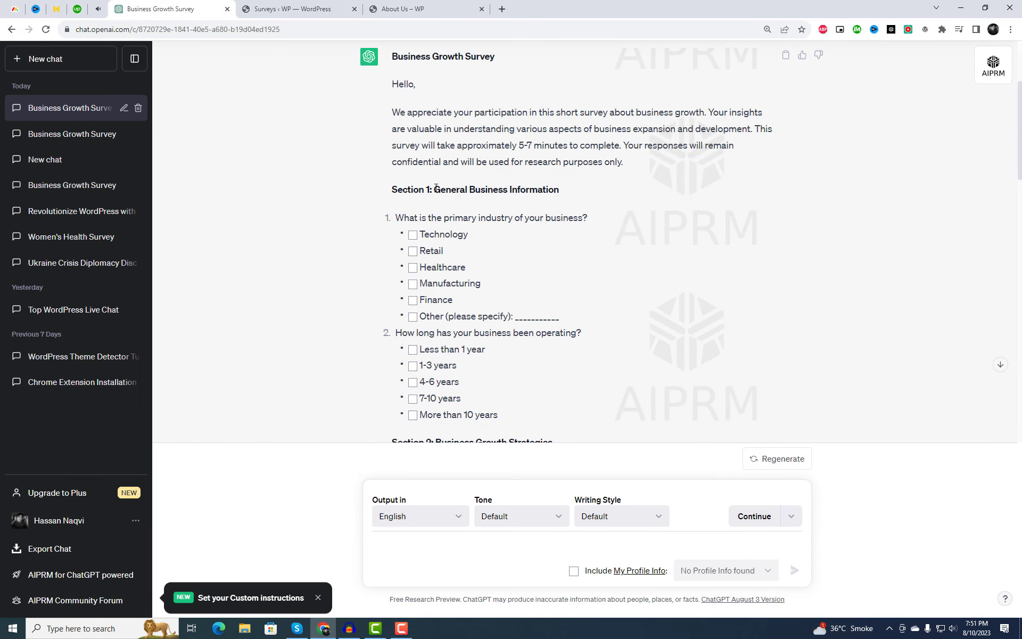
left_click_drag(436, 187, 564, 195)
key("ctrl+c")
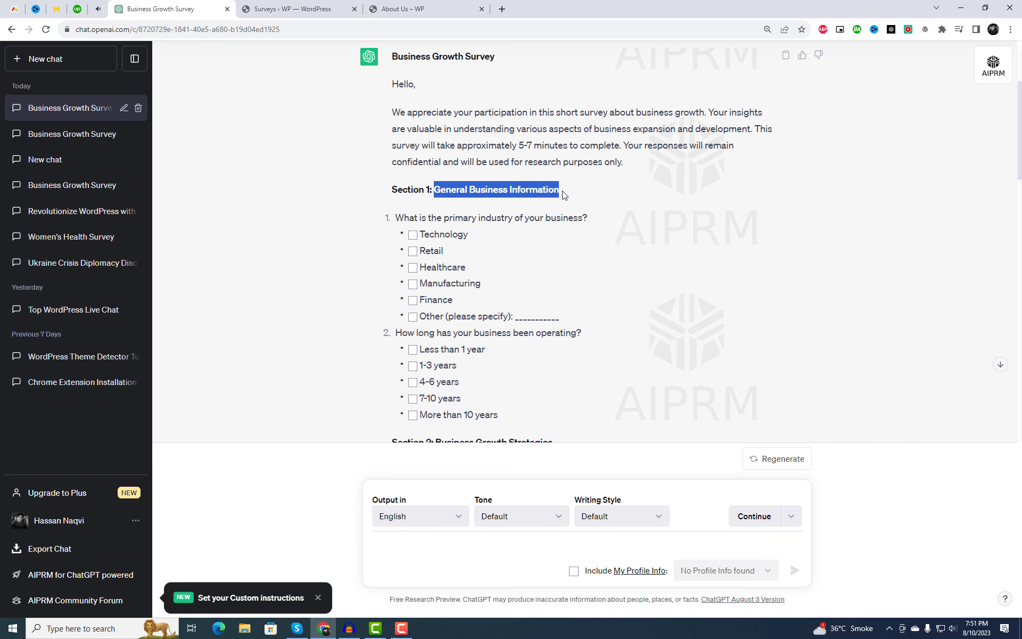
left_click(312, 5)
triple_click(288, 267)
key("ctrl+v")
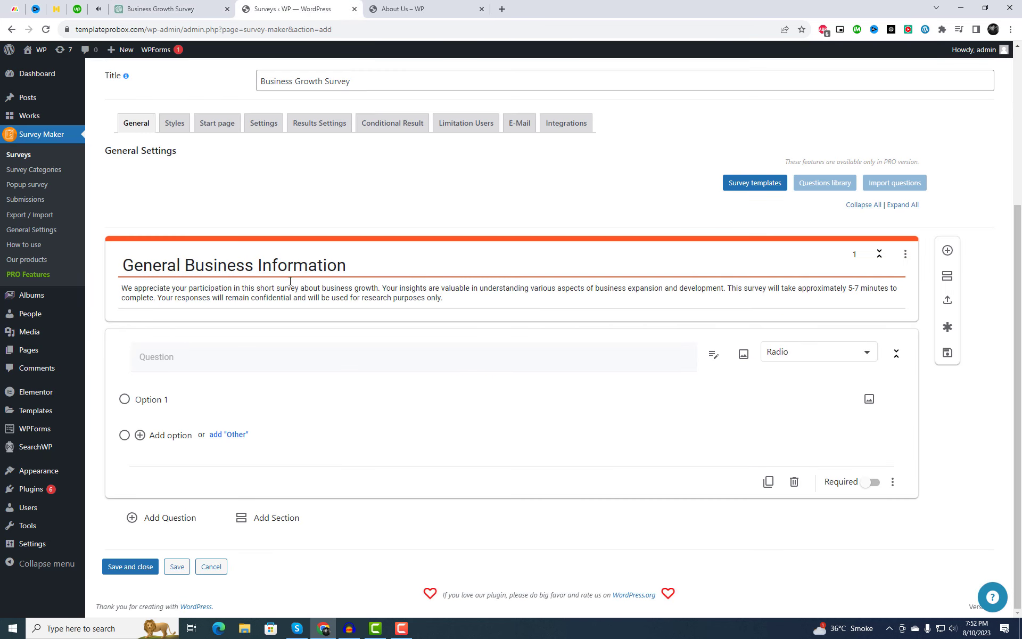
- Copy "What is the primary industry of your business?" from the ChatGPT draft into the first question and set its type to Checkbox (Multi)
left_click(185, 6)
left_click_drag(395, 218, 596, 220)
key("ctrl+c")
left_click(281, 2)
left_click(198, 355)
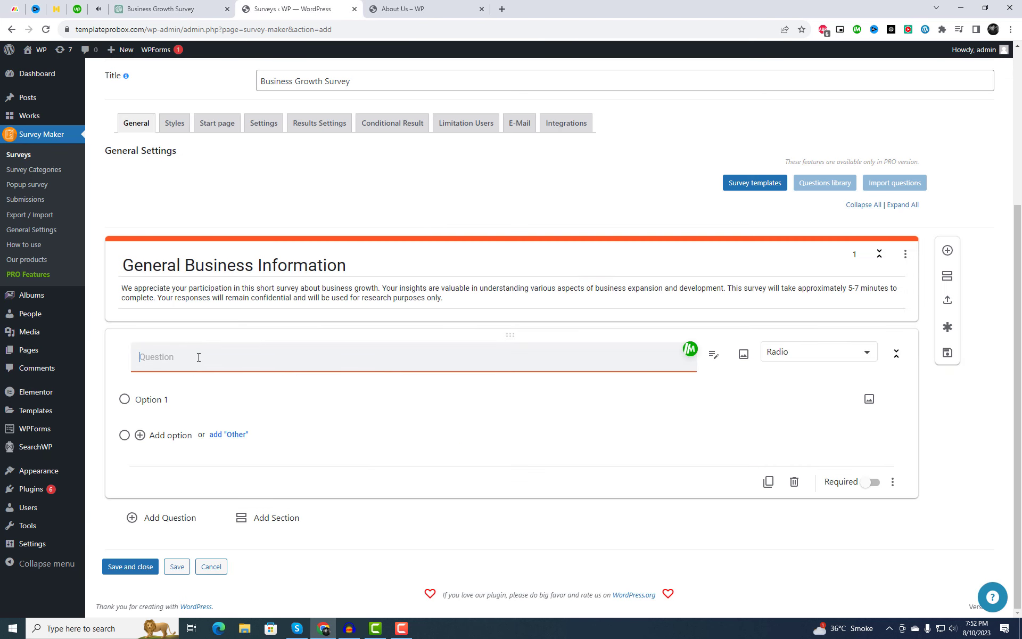
key("ctrl+v")
left_click(817, 354)
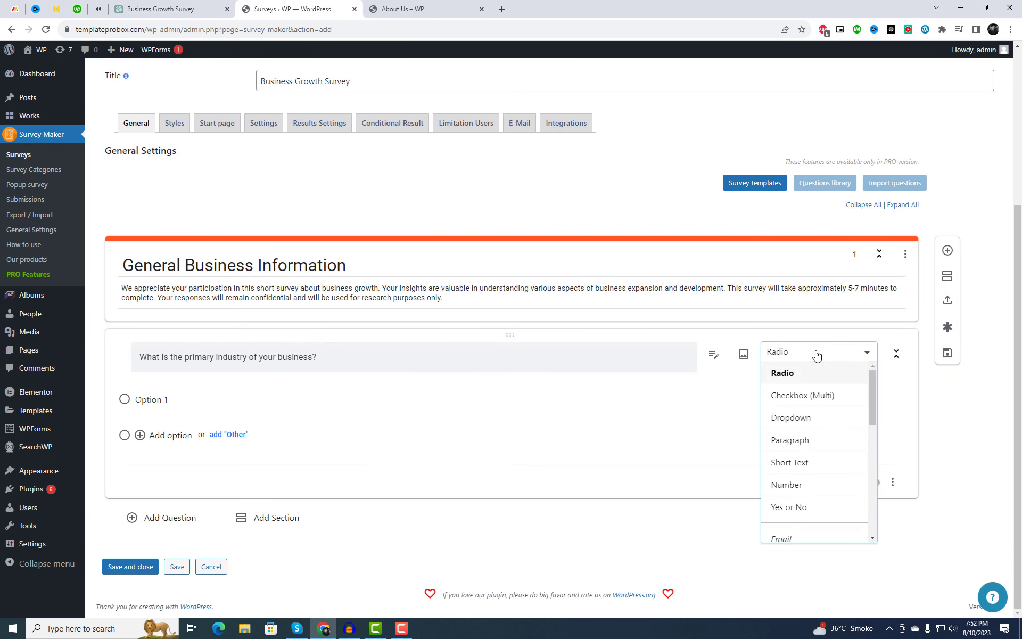
left_click(802, 395)
- Copy "Technology" from the ChatGPT draft into the first answer option of the primary industry question
left_click(148, 7)
left_click(435, 181)
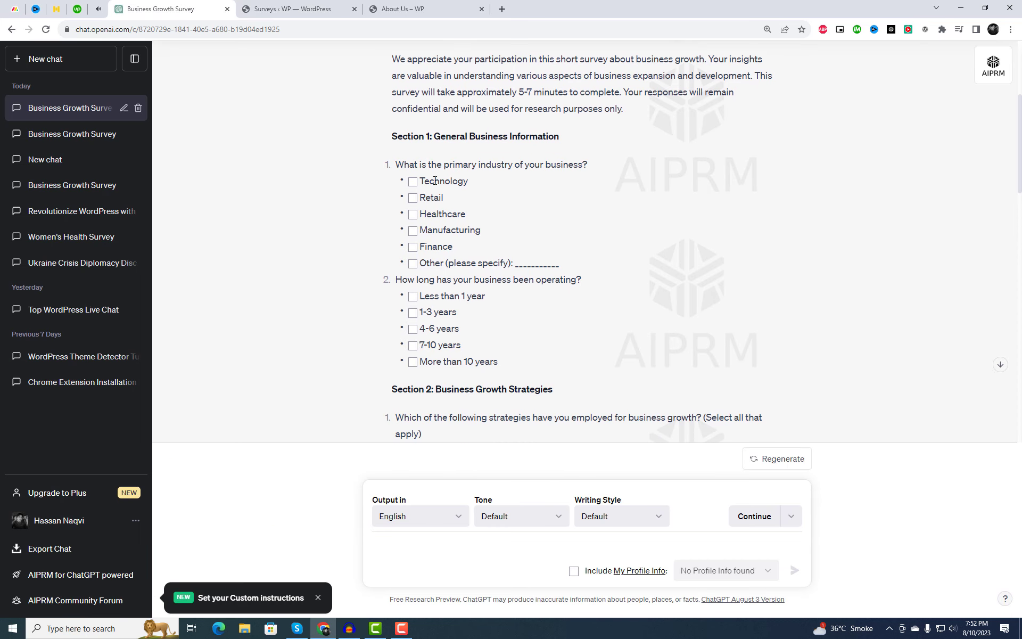
key("ctrl+c")
left_click(298, 9)
left_click(154, 399)
key("ctrl+v")
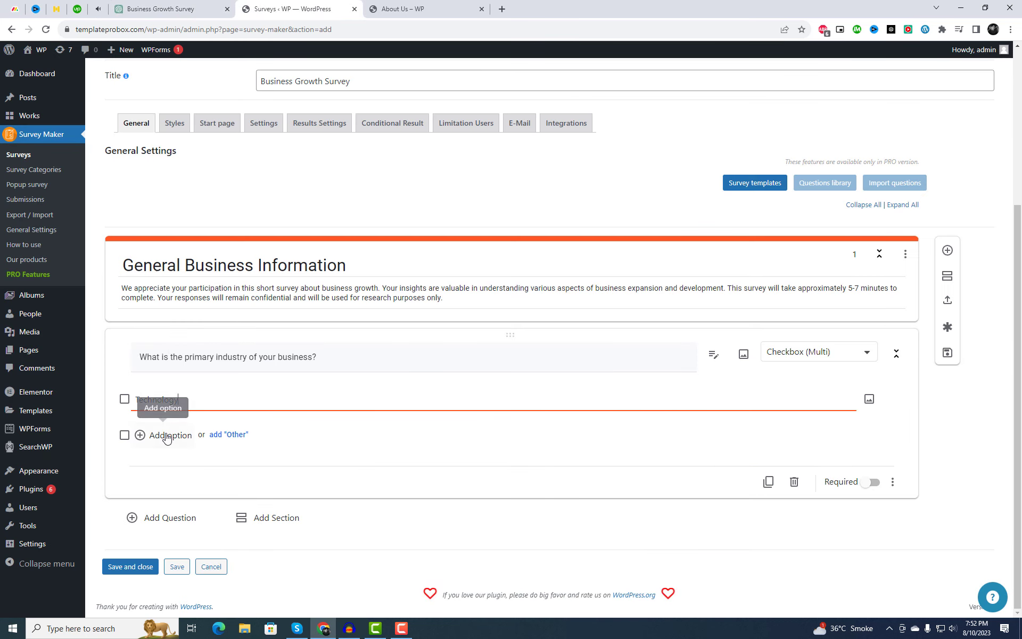
- Add "Retail" and "Healthcare" from the ChatGPT draft as the second and third options of the primary industry question
left_click(160, 470)
left_click(197, 4)
left_click(298, 8)
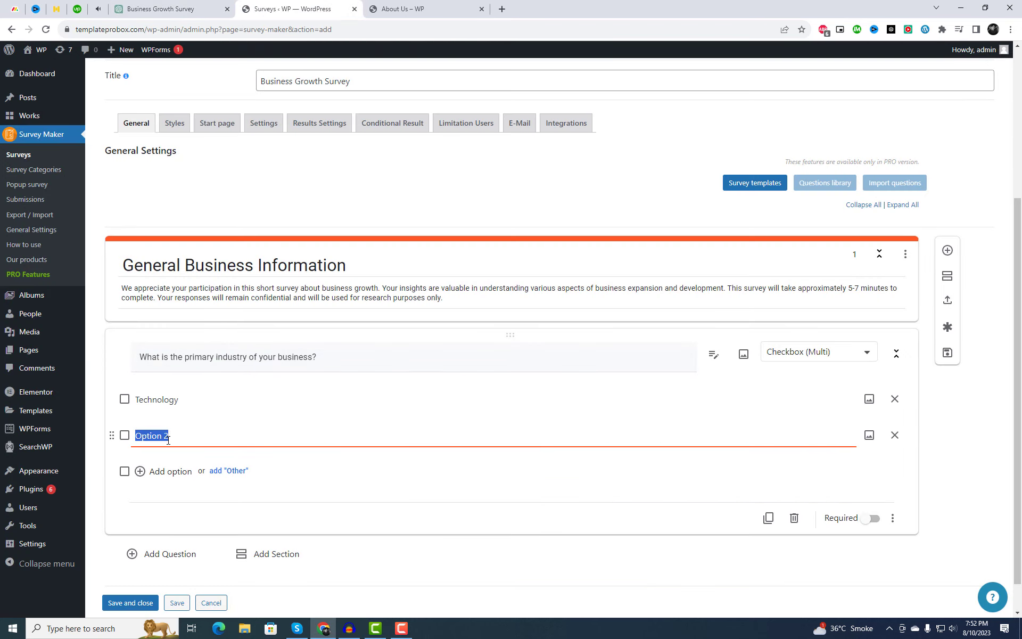
left_click(224, 8)
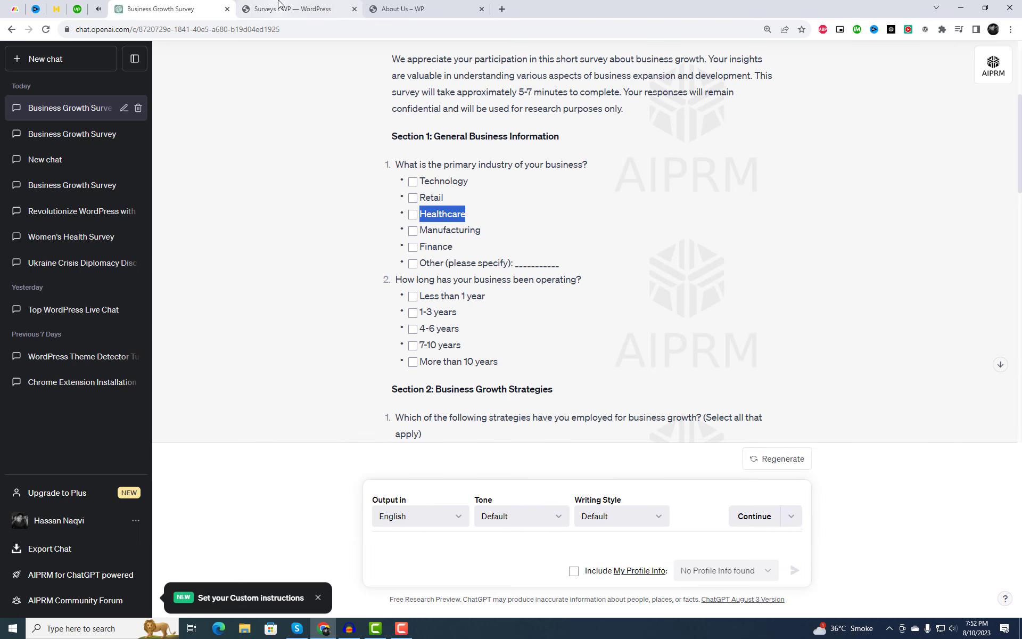
left_click(298, 8)
left_click(168, 471)
key("ctrl+v")
- Copy "Manufacturing" from the ChatGPT draft into a fourth answer option of the primary industry question
left_click(157, 9)
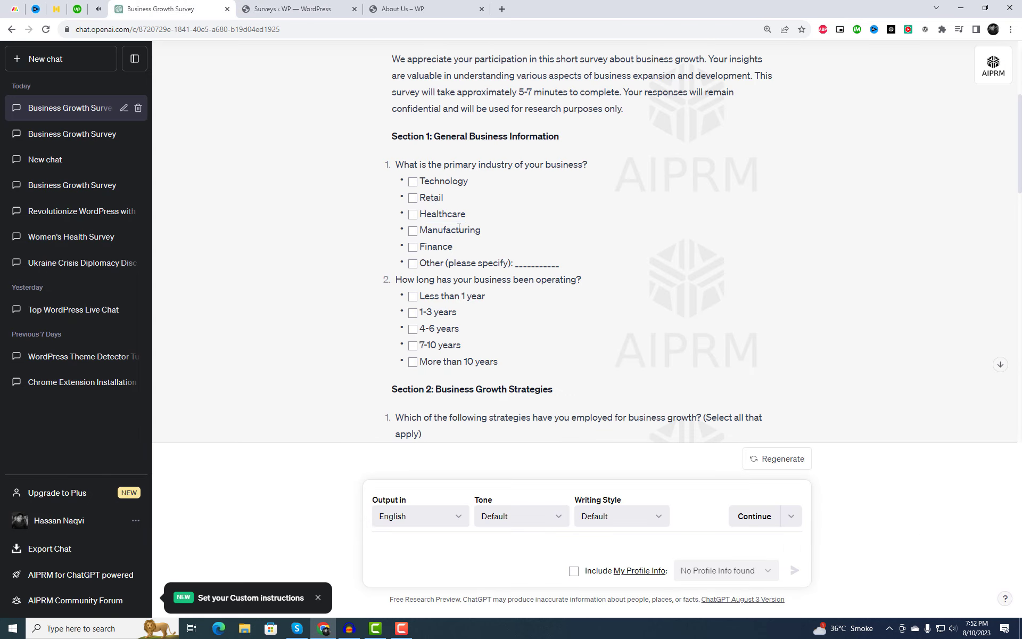
double_click(448, 228)
key("ctrl+c")
left_click(298, 9)
left_click(171, 507)
key("ctrl+v")
- Copy "Finance" from the ChatGPT draft into a fifth answer option of the primary industry question
left_click(159, 8)
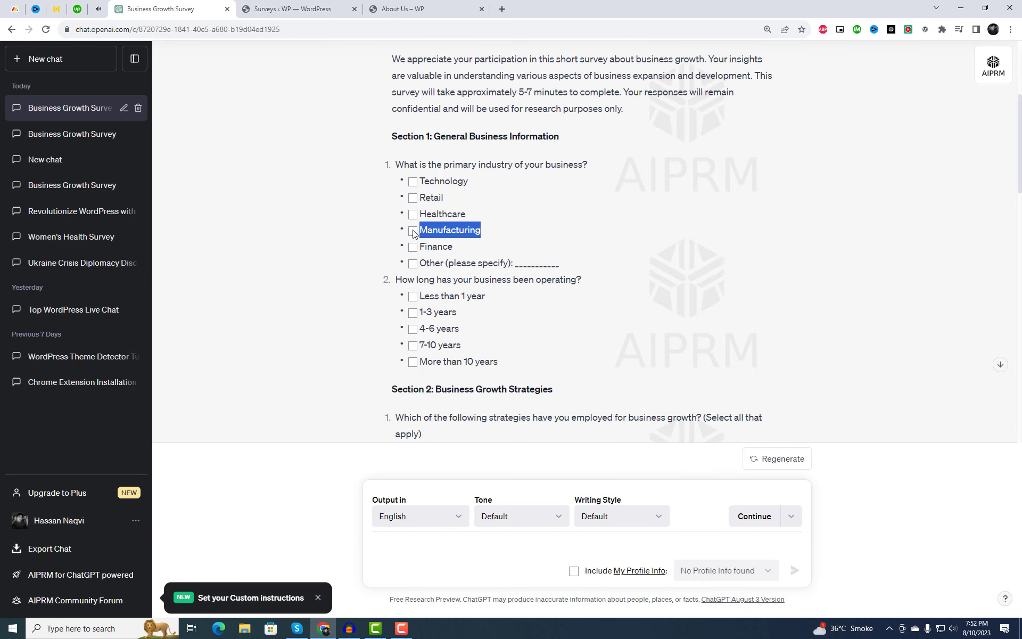
double_click(434, 244)
key("ctrl+c")
left_click(283, 9)
left_click(192, 544)
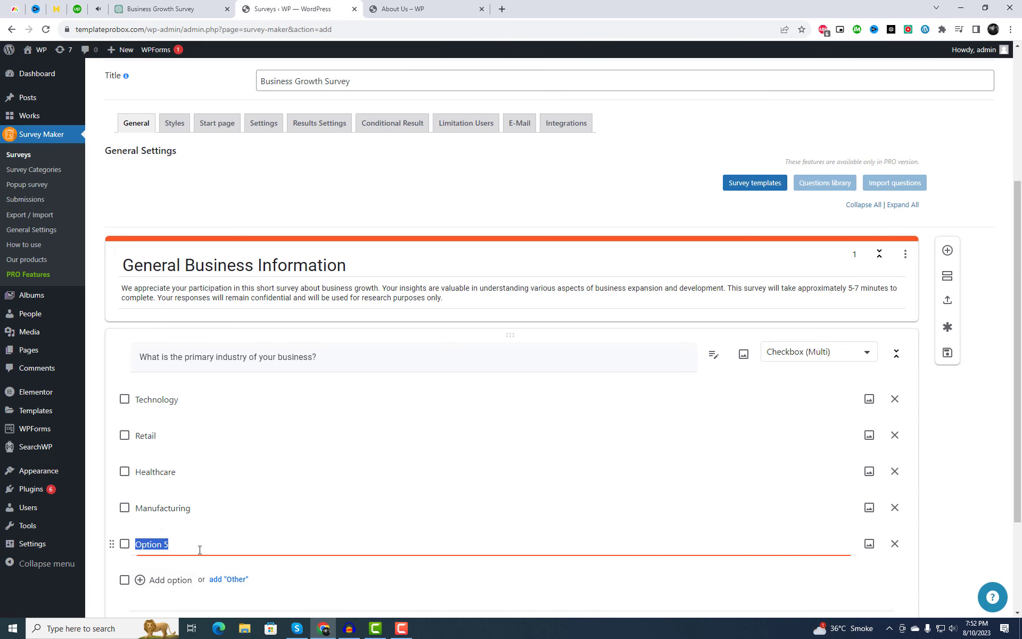
key("ctrl+v")
- Add a sixth answer option to the primary industry question and fill it with "Other" from the ChatGPT draft
scroll(181, 479, "down", 4)
left_click(171, 434)
left_click(160, 8)
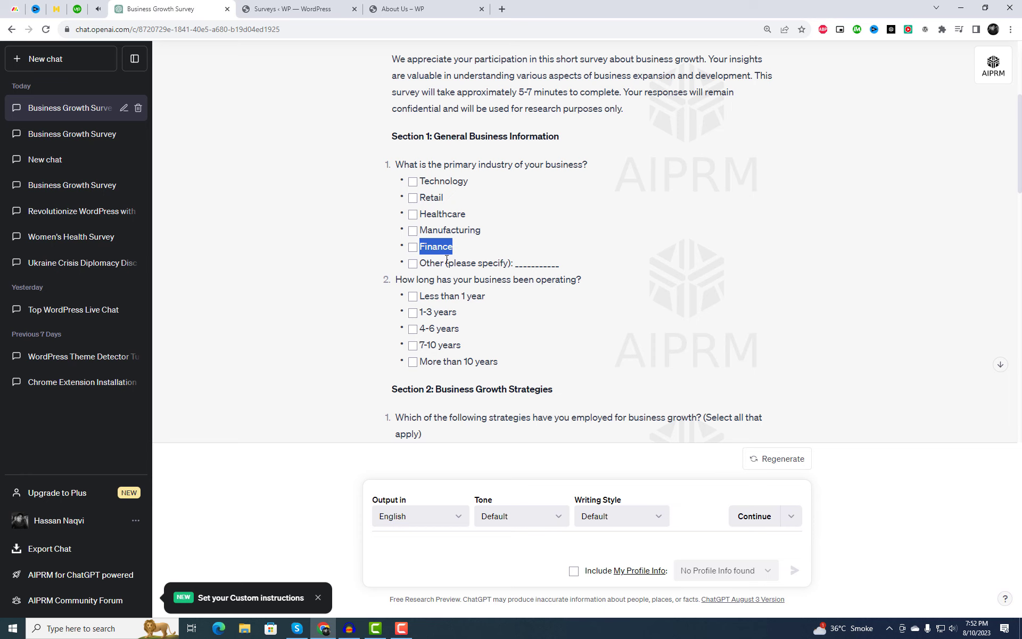
key("ctrl+c")
left_click(287, 9)
key("ctrl+v")
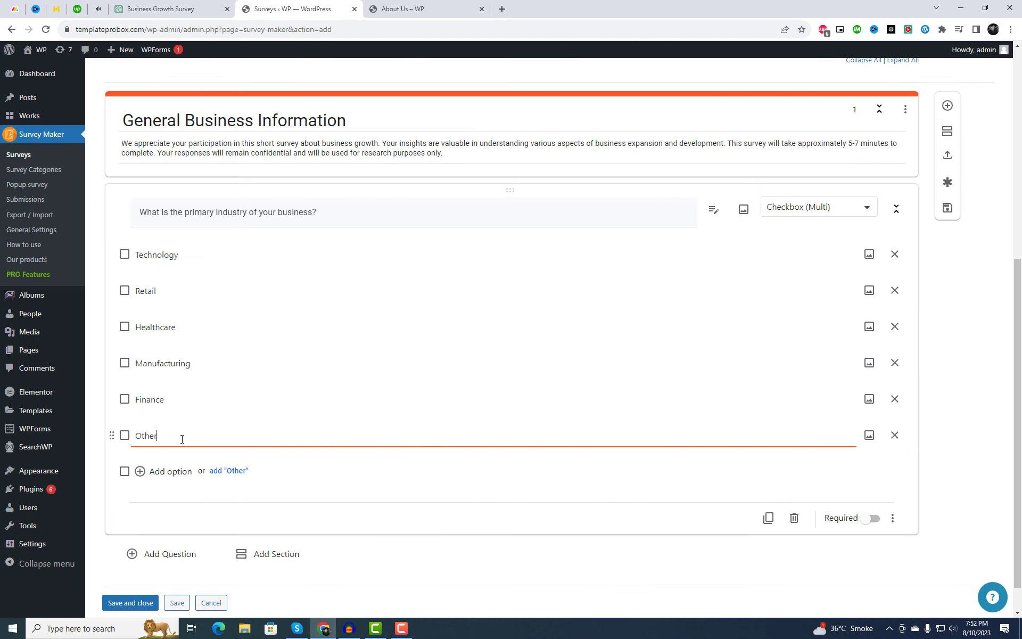
- Add a second question to the section with the text "How long has your business been operating?" copied from the ChatGPT draft
scroll(223, 462, "down", 2)
left_click(165, 518)
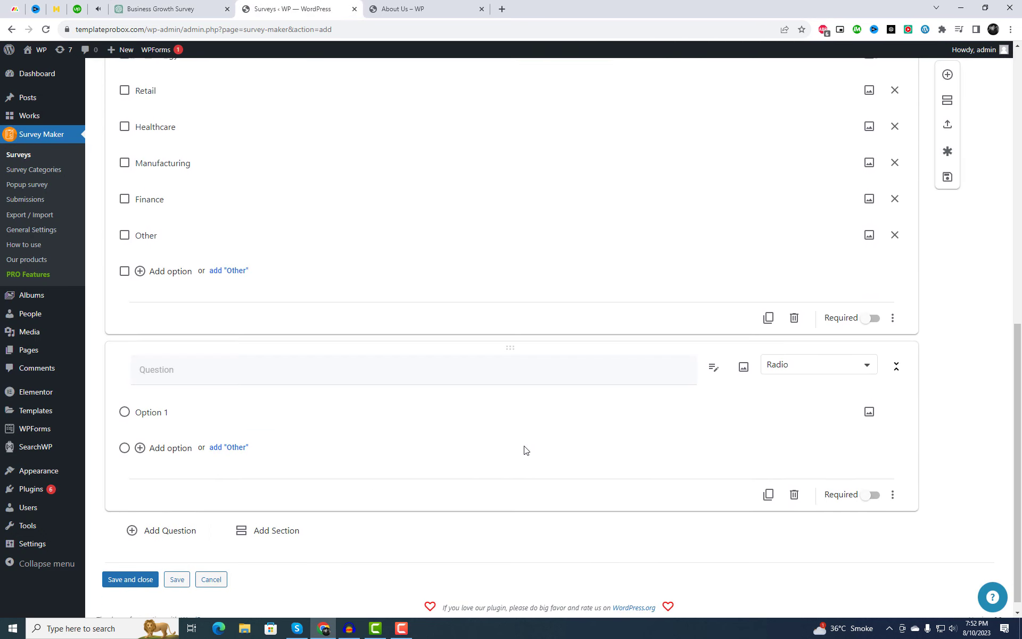
left_click(160, 9)
scroll(404, 170, "down", 2)
left_click_drag(396, 173, 582, 175)
key("ctrl+c")
left_click(288, 8)
left_click(197, 351)
key("ctrl+v")
- Enter "Less then a year" as the second question's first option and add "1-3 years" from the ChatGPT draft as its second
left_click(150, 400)
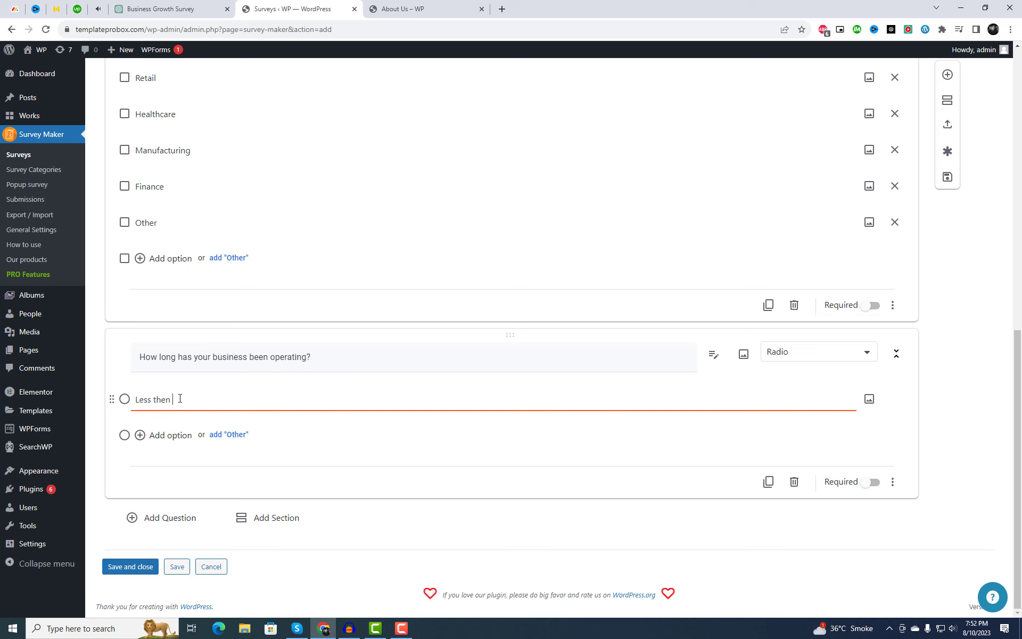
type("Less then a year")
left_click(166, 435)
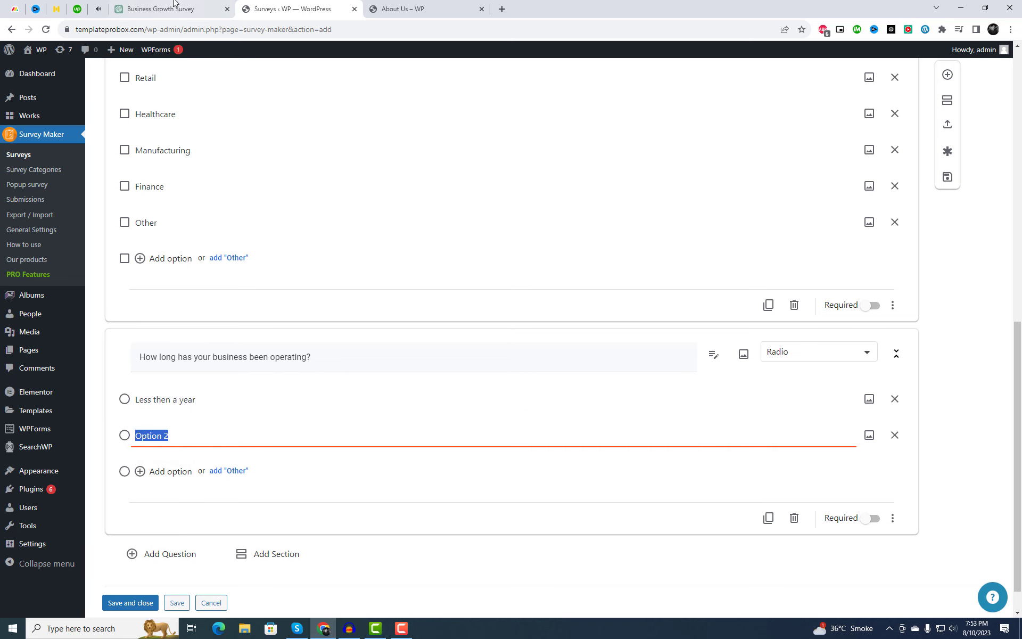
left_click(160, 9)
left_click(438, 206)
key("ctrl+c")
key("ctrl+Tab")
key("ctrl+v")
- Add "4-6 years" from the ChatGPT draft as the third option of the operating duration question
left_click(181, 474)
key("ctrl+shift+Tab")
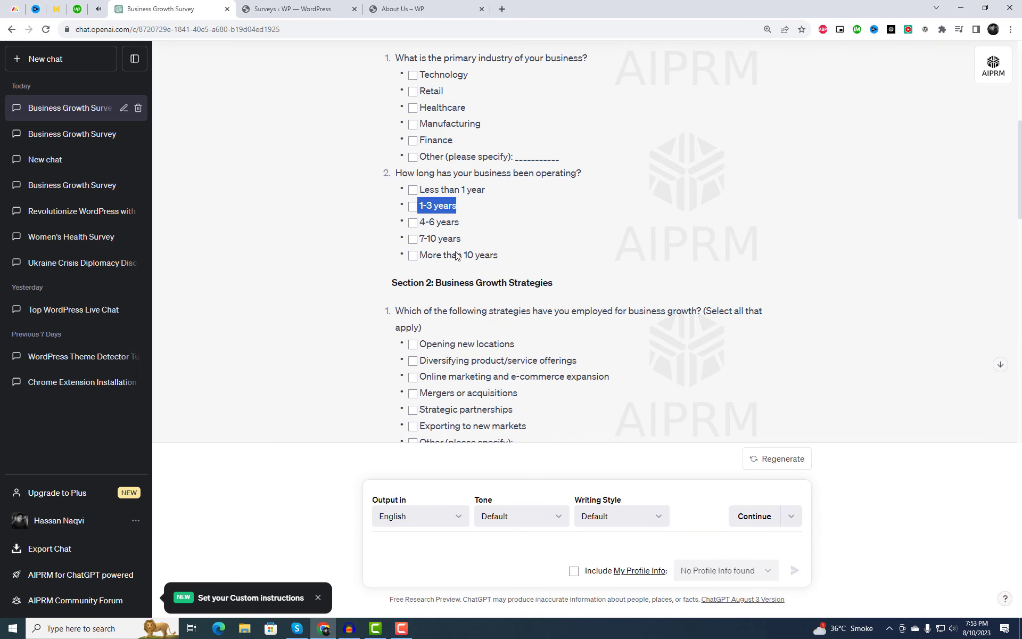
triple_click(438, 223)
key("ctrl+c")
key("ctrl+Tab")
key("ctrl+v")
- Add "7-10 years" from the ChatGPT draft as the fourth option of the operating duration question
left_click(178, 508)
left_click(193, 5)
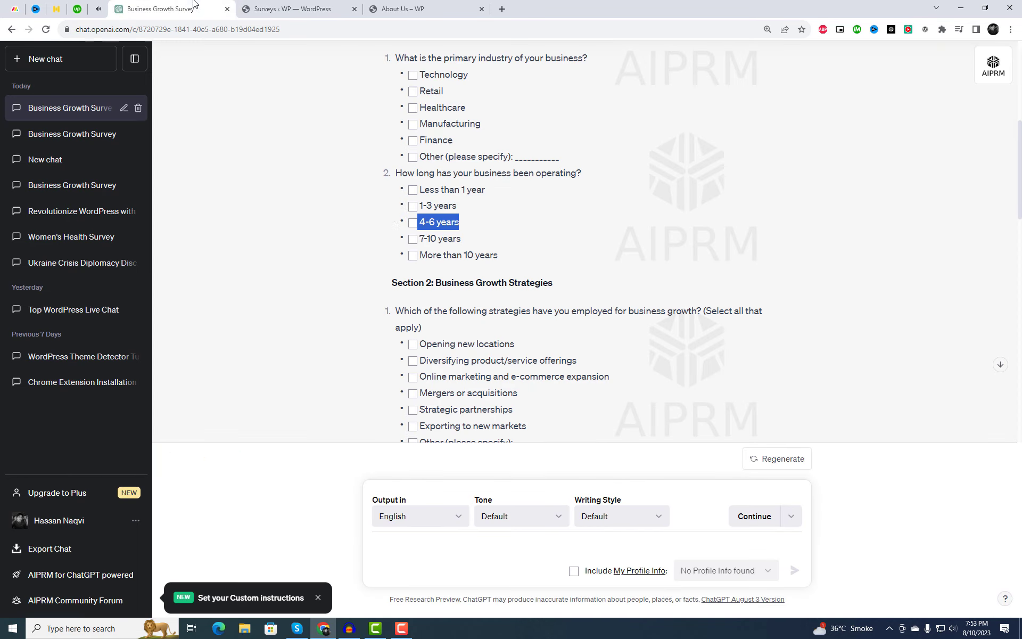
triple_click(435, 238)
key("ctrl+c")
key("ctrl+Tab")
key("ctrl+v")
- Add "More than 10 years" from the ChatGPT draft as the fifth option of the operating duration question
left_click(178, 433)
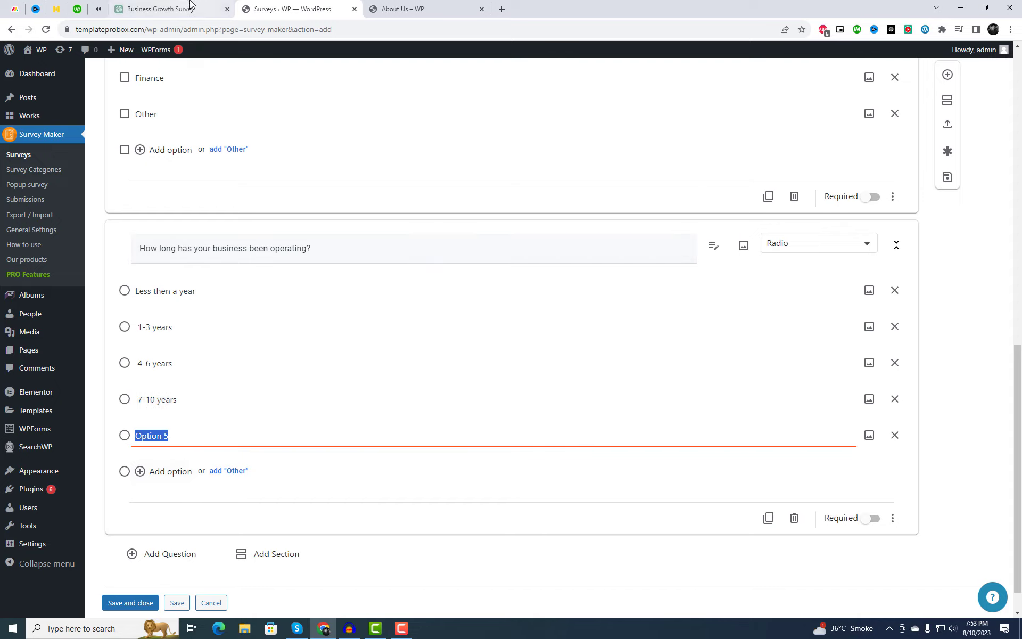
key("ctrl+shift+Tab")
triple_click(439, 257)
key("ctrl+c")
left_click(298, 8)
key("ctrl+v")
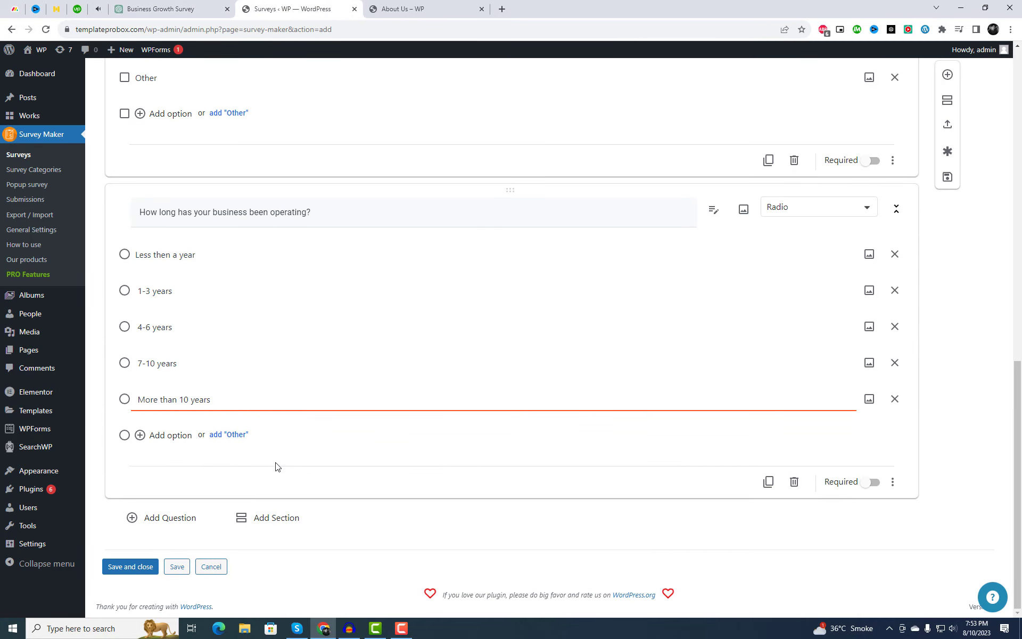
- Add a blank third question to the first section and copy the title "Business Growth Strategies" from the ChatGPT draft
left_click(168, 519)
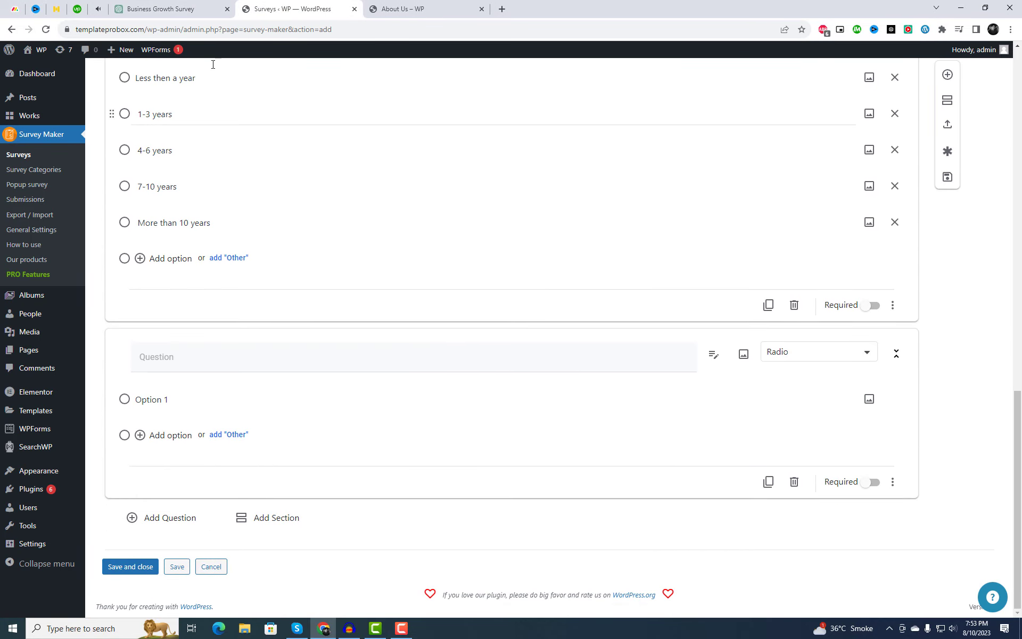
key("ctrl+shift+Tab")
scroll(573, 281, "down", 2)
left_click_drag(436, 176, 527, 179)
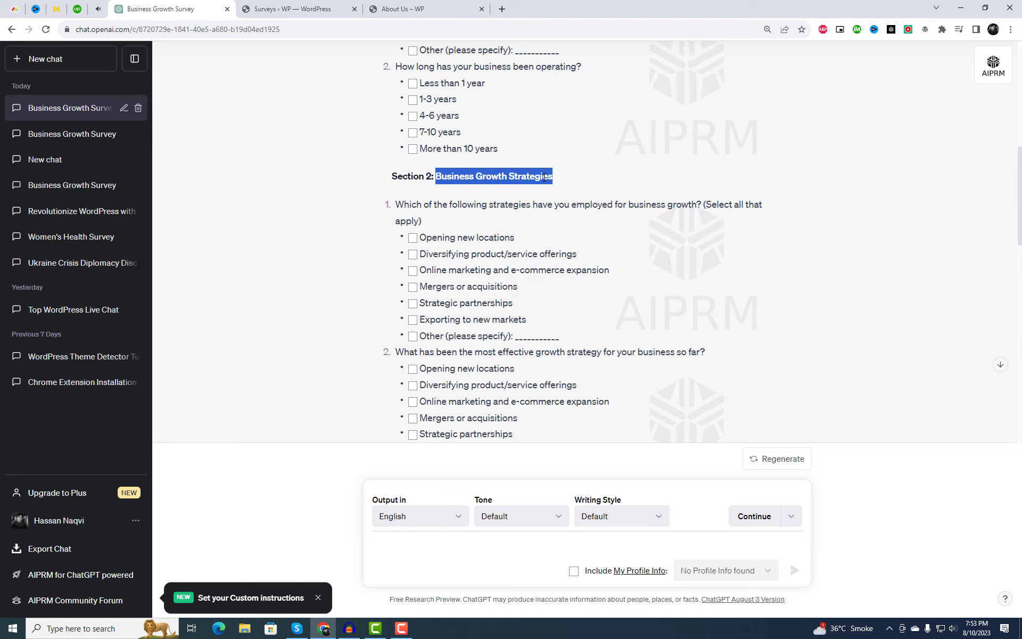
key("ctrl+c")
left_click(298, 9)
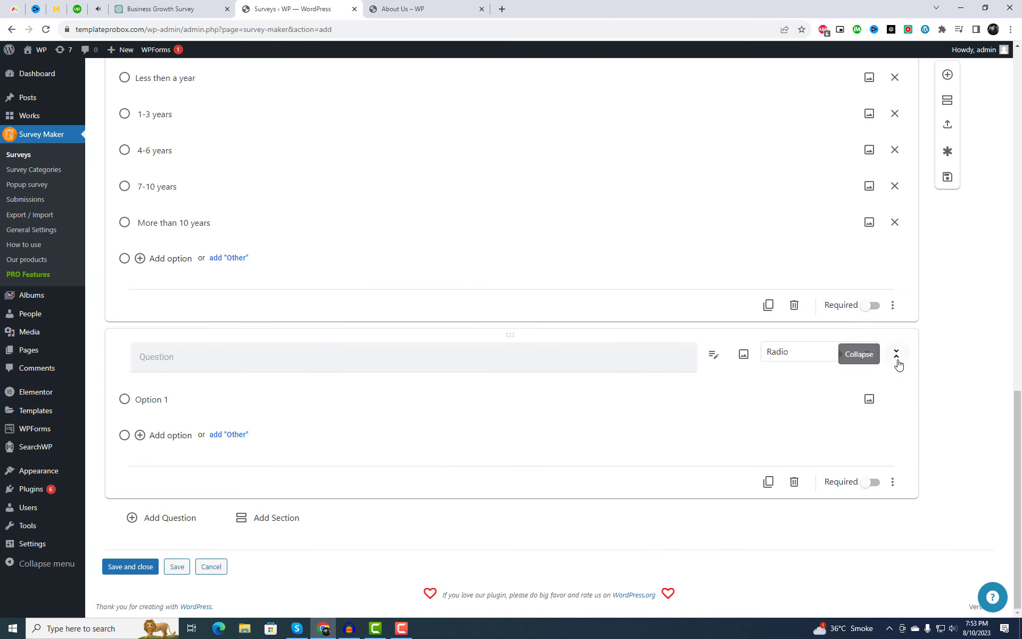
left_click(894, 483)
left_click(893, 484)
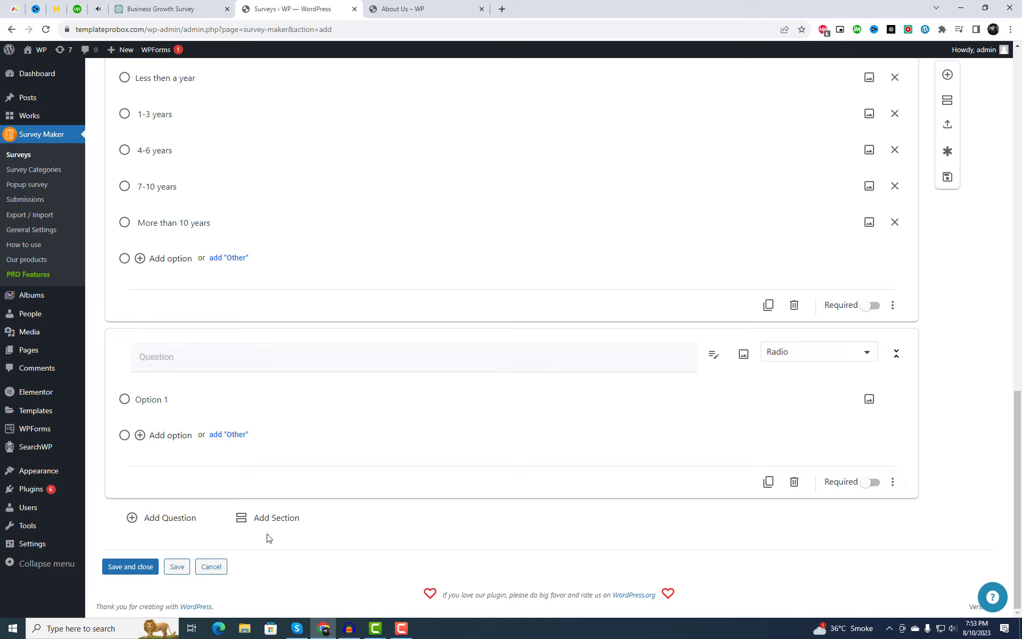
right_click(718, 419)
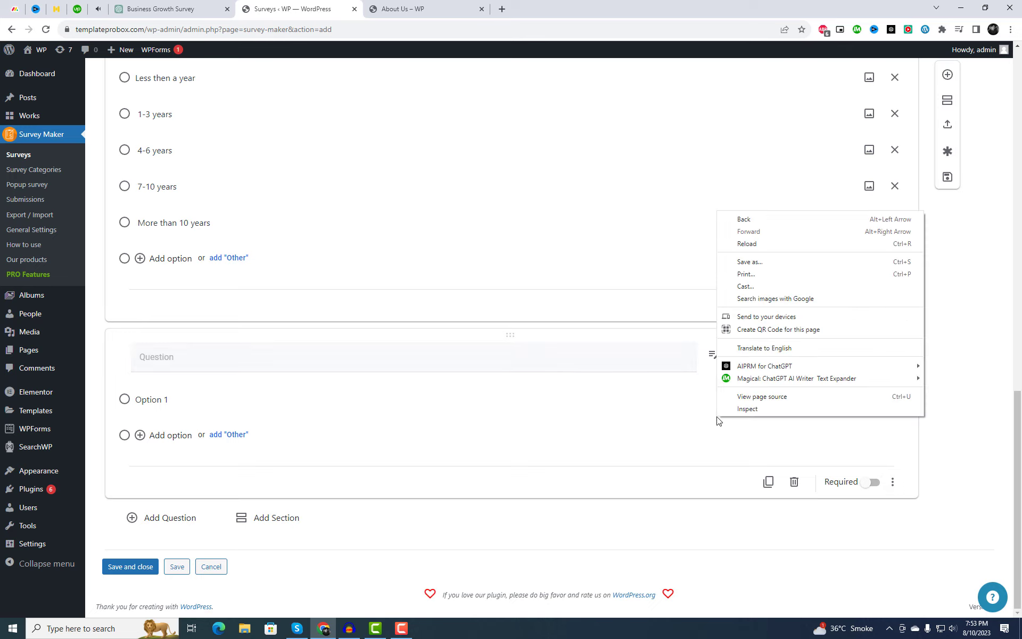
left_click(585, 438)
- Add a second section to the survey and title it "Business Growth Strategies" with the copied text
left_click(270, 518)
left_click(162, 379)
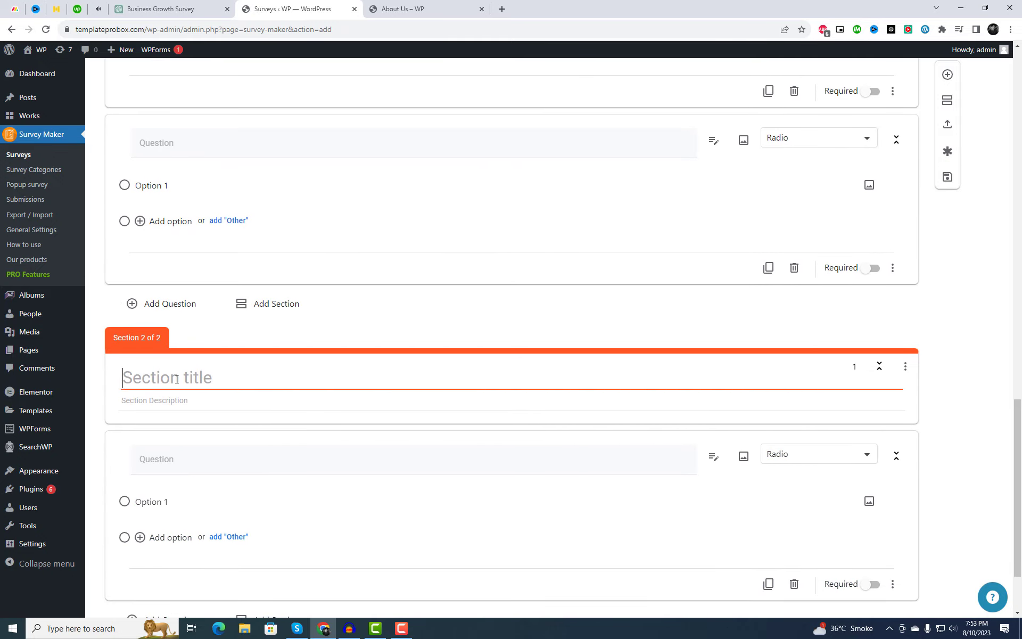
key("ctrl+v")
scroll(256, 426, "down", 1)
- Fill the second section's question with "Which of the following strategies have you employed for business growth? (Select all that apply)" from the ChatGPT draft
left_click(199, 5)
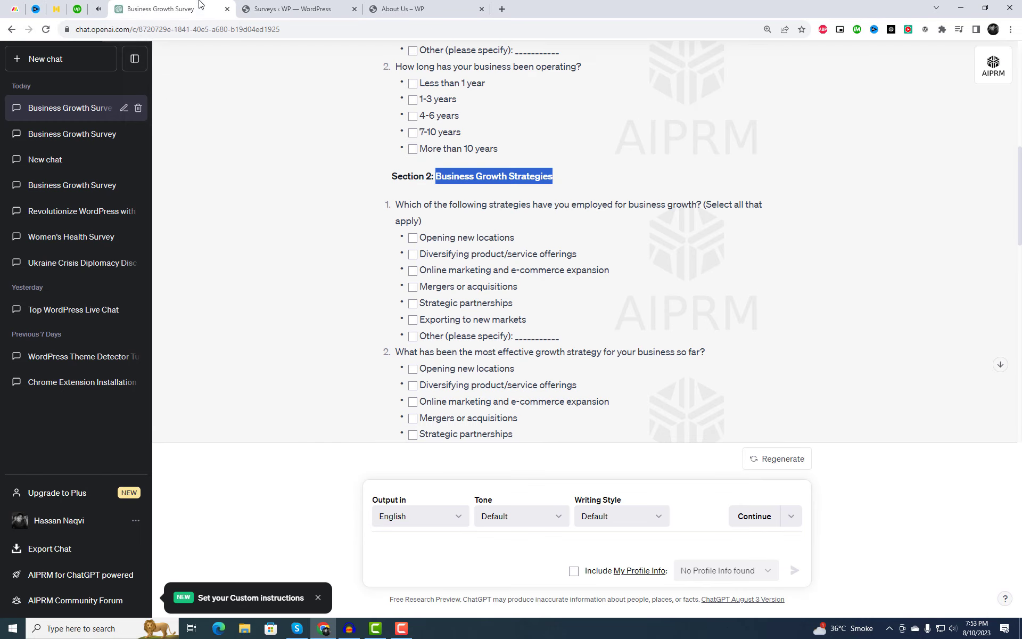
scroll(396, 112, "down", 2)
left_click_drag(398, 95, 425, 114)
left_click(273, 5)
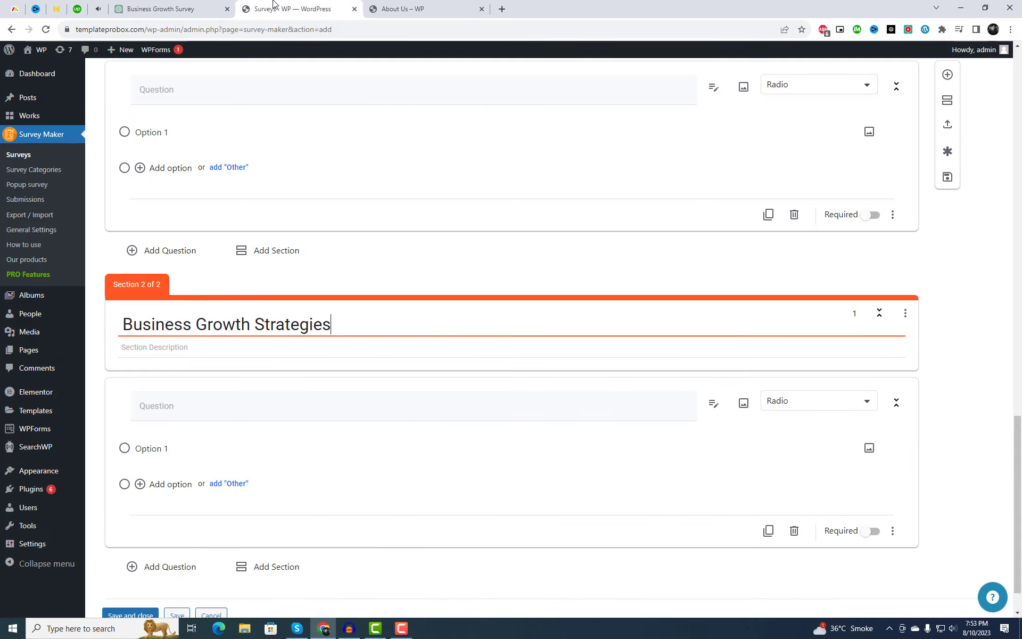
left_click(214, 406)
key("ctrl+v")
scroll(373, 438, "down", 1)
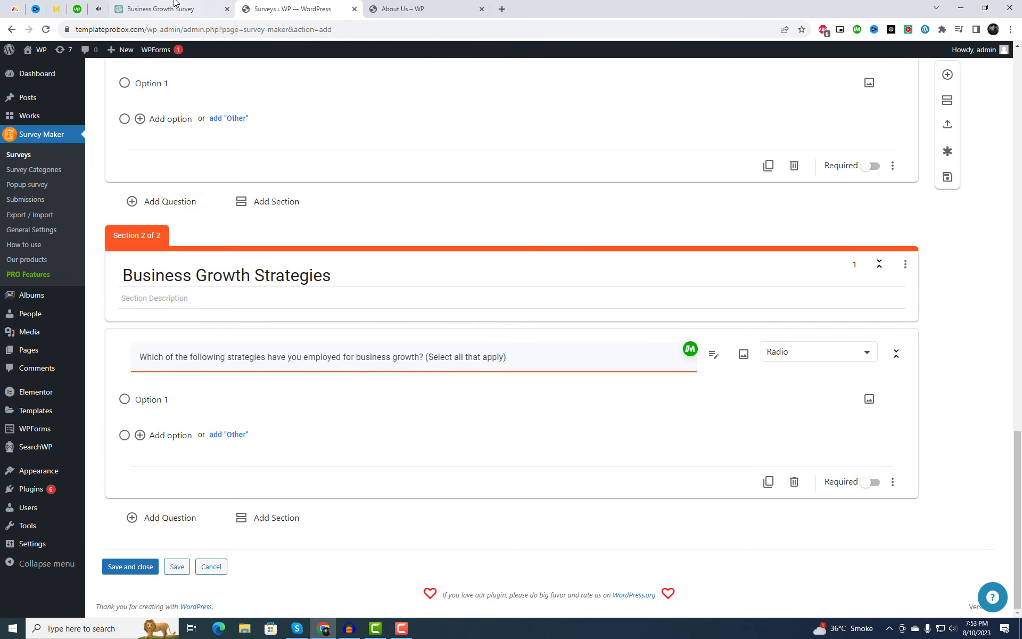
- Set the strategies question's first option to "Opening new locations", copied from the ChatGPT draft
left_click(183, 7)
left_click_drag(421, 131, 514, 131)
key("ctrl+c")
left_click(277, 8)
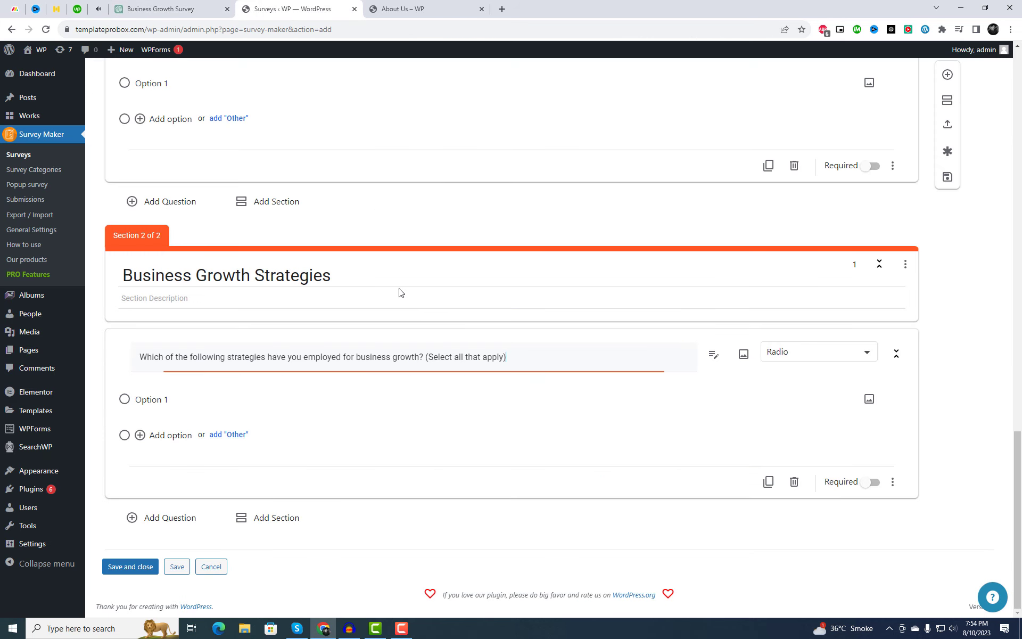
left_click(152, 399)
key("ctrl+a")
key("ctrl+v")
- Add "Diversifying product/service offerings" from the ChatGPT draft as the second option of the strategies question
left_click(178, 432)
left_click(160, 8)
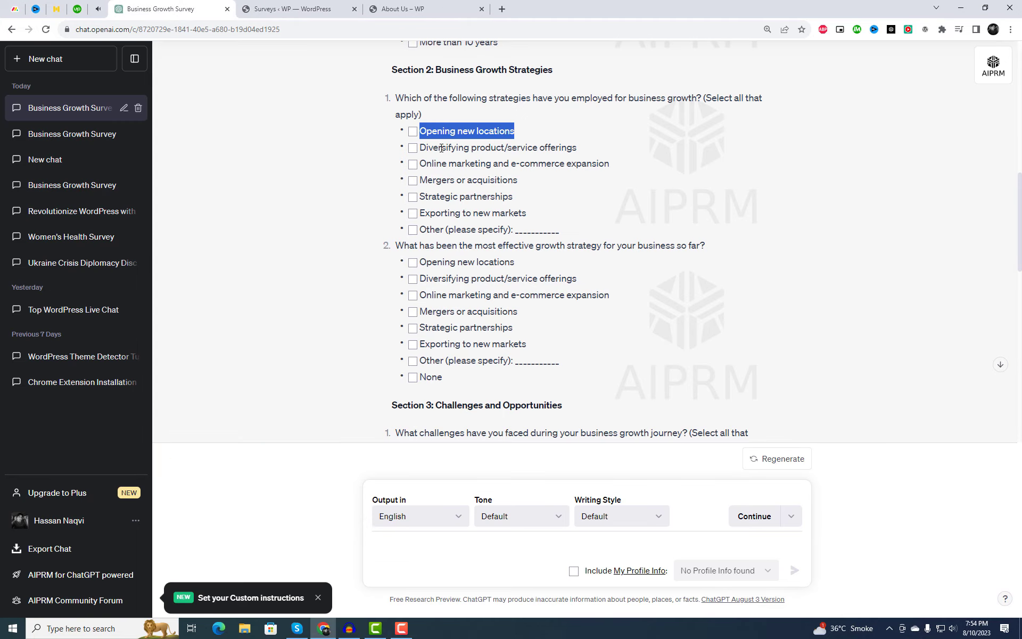
left_click_drag(420, 147, 577, 147)
key("ctrl+c")
left_click(277, 9)
key("ctrl+v")
- Add "Online marketing and e-commerce expansion" from the ChatGPT draft as the third option of the strategies question
left_click(170, 435)
left_click(159, 9)
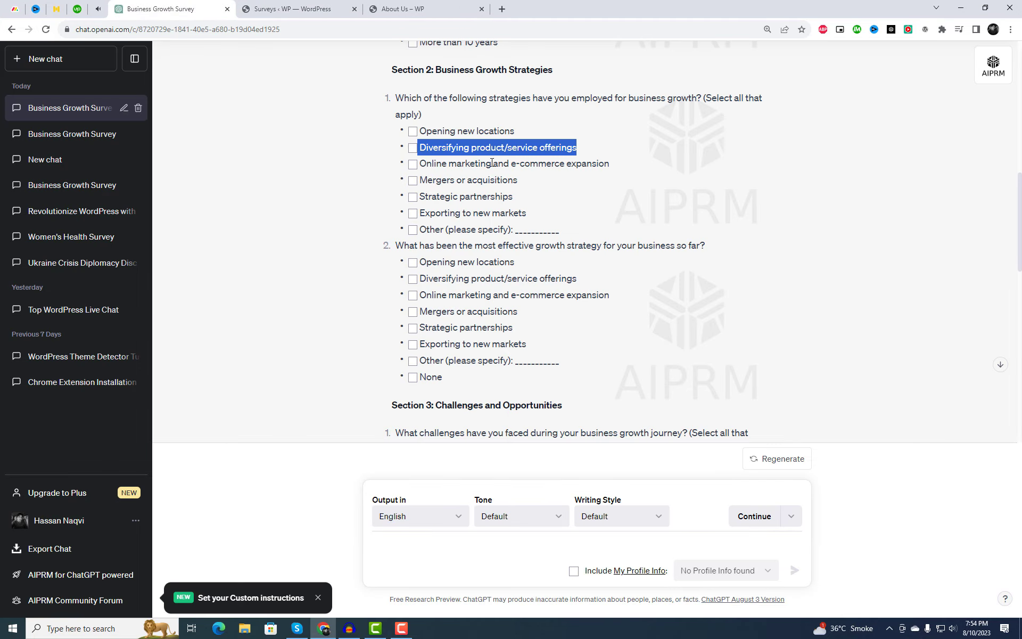
left_click_drag(420, 164, 608, 164)
key("ctrl+c")
left_click(277, 9)
key("ctrl+v")
- Add "Mergers or acquisitions" from the ChatGPT draft as the fourth option of the strategies question
left_click(176, 436)
left_click(160, 9)
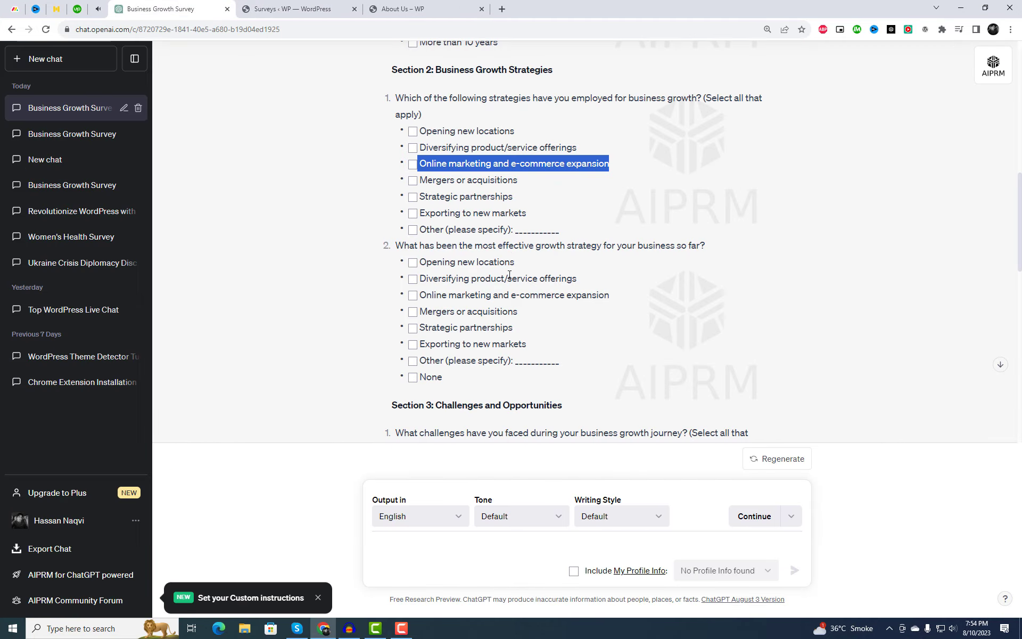
left_click_drag(419, 180, 518, 180)
key("ctrl+c")
left_click(308, 9)
key("ctrl+v")
- Add "Strategic partnerships" from the ChatGPT draft as the fifth option of the strategies question
left_click(170, 473)
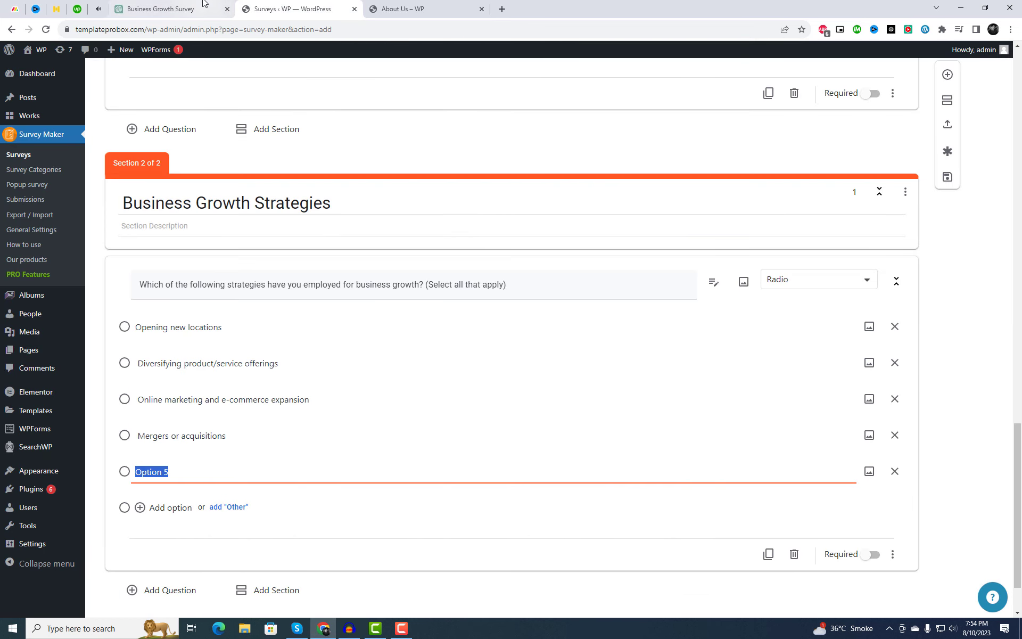
left_click(160, 9)
left_click_drag(420, 196, 513, 197)
key("ctrl+c")
left_click(298, 8)
key("ctrl+v")
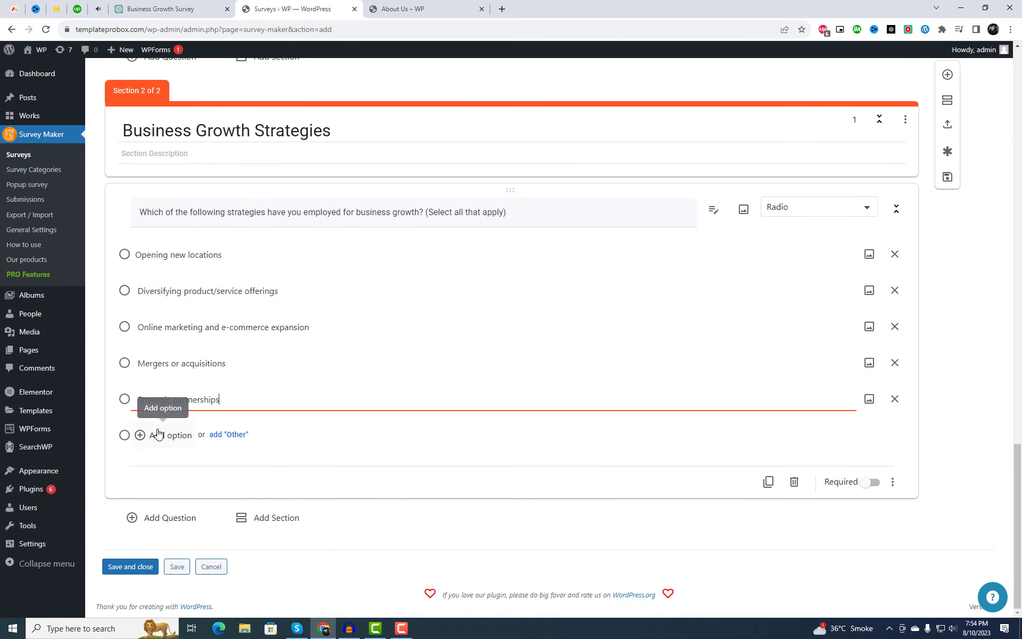
- Add "Exporting to new markets" from the ChatGPT draft as the sixth option of the strategies question
left_click(155, 434)
left_click(208, 4)
left_click_drag(421, 213, 526, 213)
key("ctrl+c")
left_click(298, 8)
key("ctrl+v")
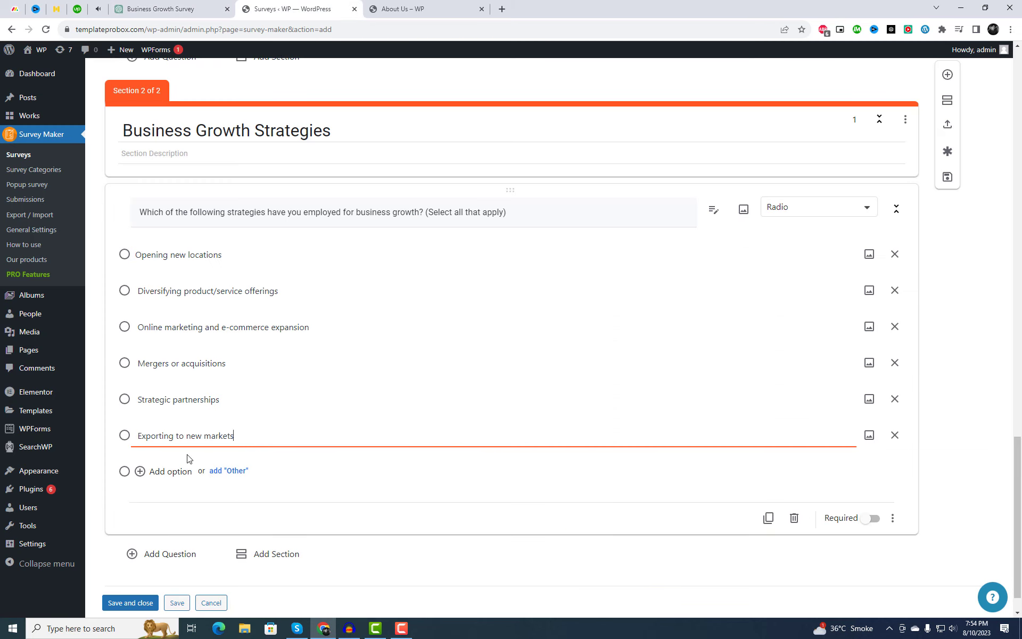
- Add a seventh option to the strategies question and fill it with "Other" from the ChatGPT draft
left_click(152, 473)
left_click(160, 9)
double_click(424, 230)
key("ctrl+c")
left_click(299, 8)
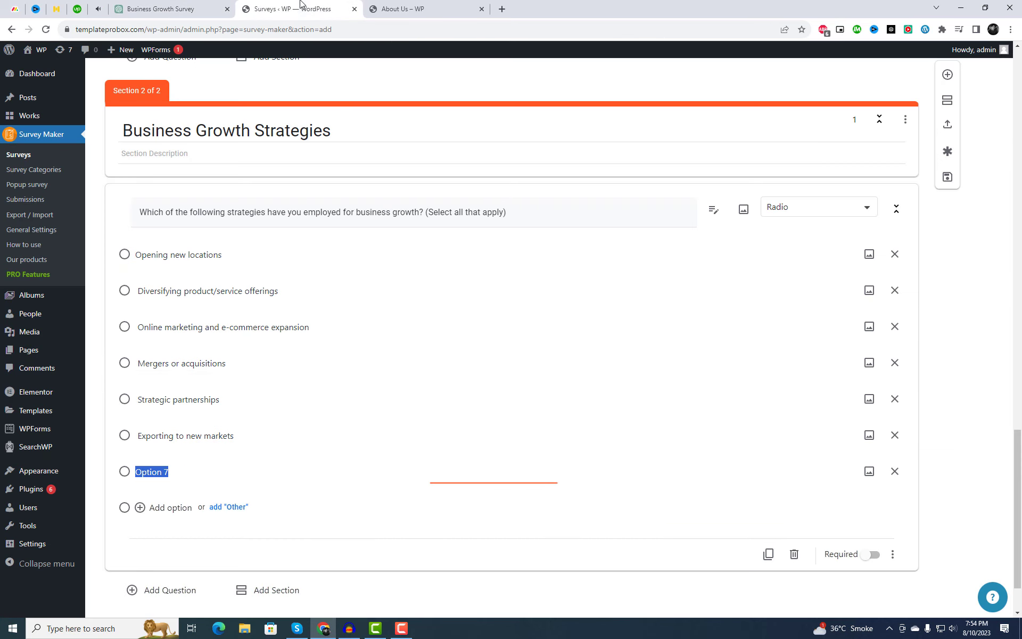
key("ctrl+v")
scroll(918, 229, "up", 2)
left_click(880, 225)
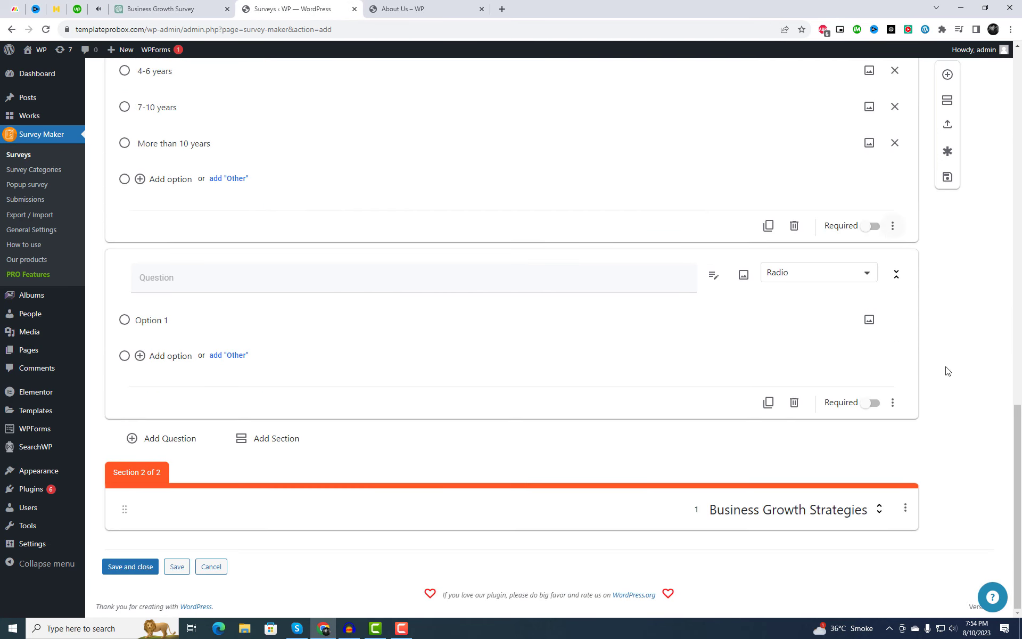
left_click(879, 510)
scroll(1008, 412, "down", 3)
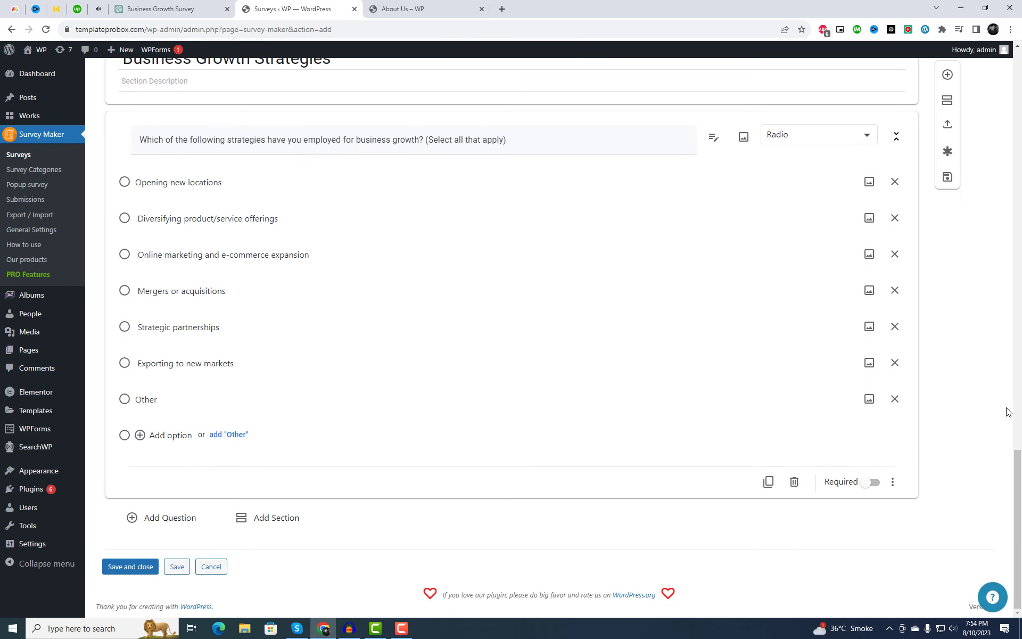
- Delete the blank third question from the first section of the survey
scroll(254, 163, "up", 7)
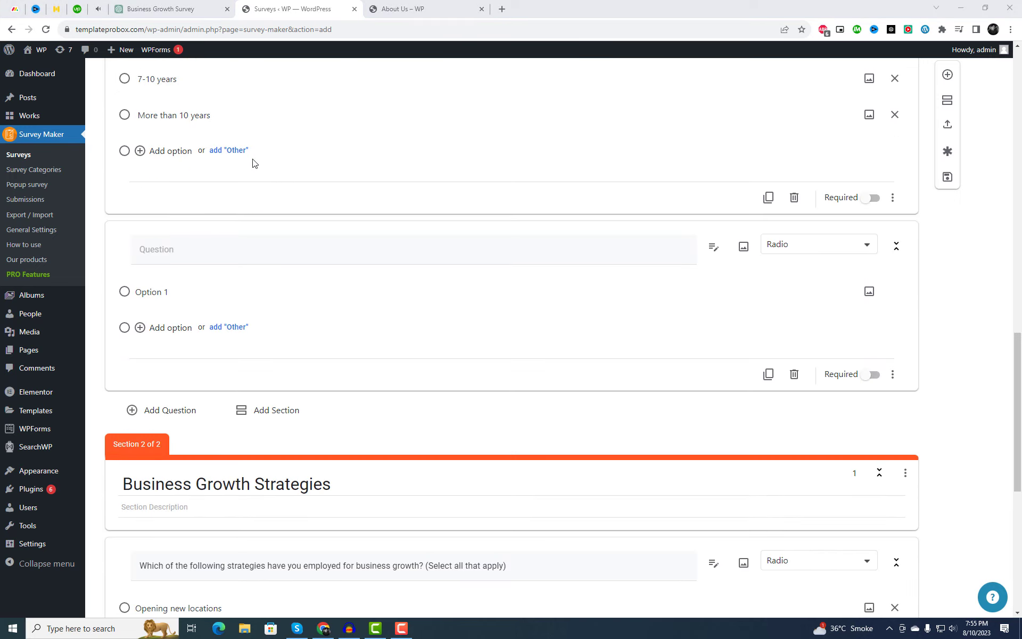
left_click(797, 378)
left_click(477, 393)
scroll(940, 456, "down", 5)
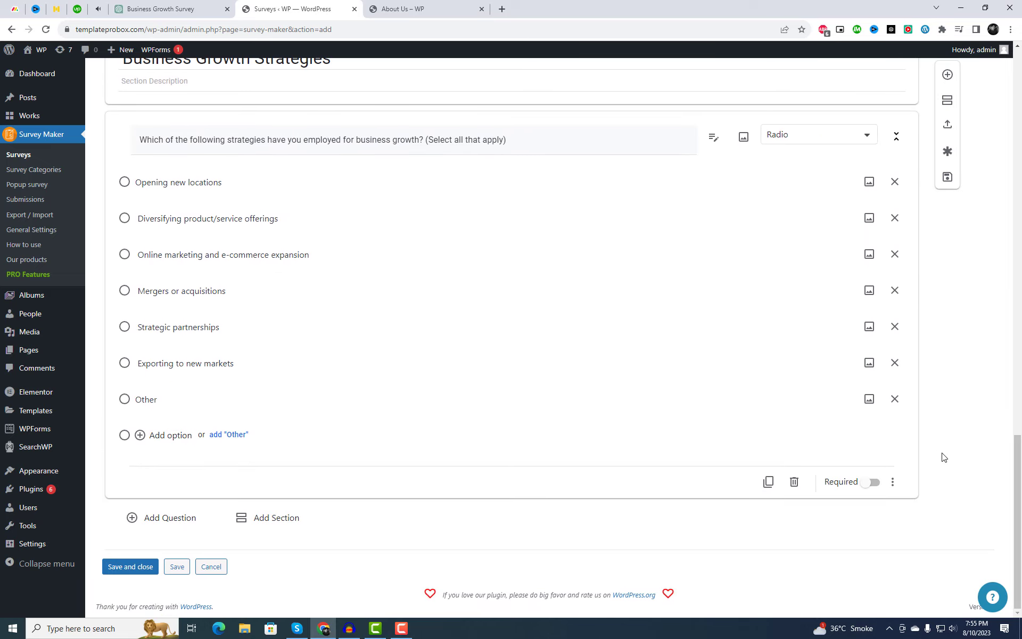
- Add a second question to Business Growth Strategies with the draft's text about emerging trends or opportunities impacting business growth in the next 2-3 years
left_click(166, 517)
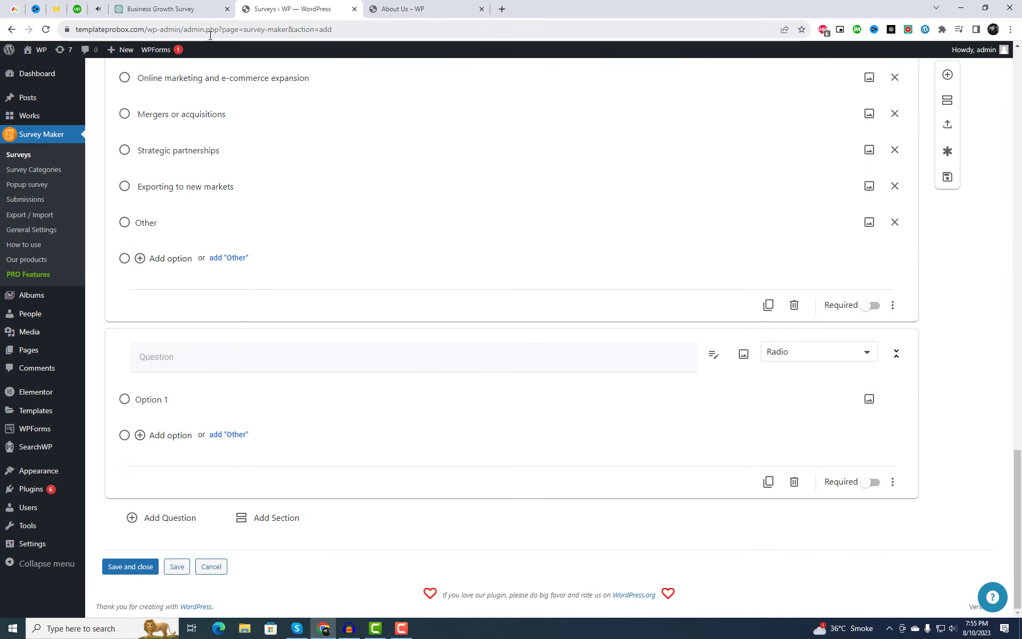
left_click(192, 9)
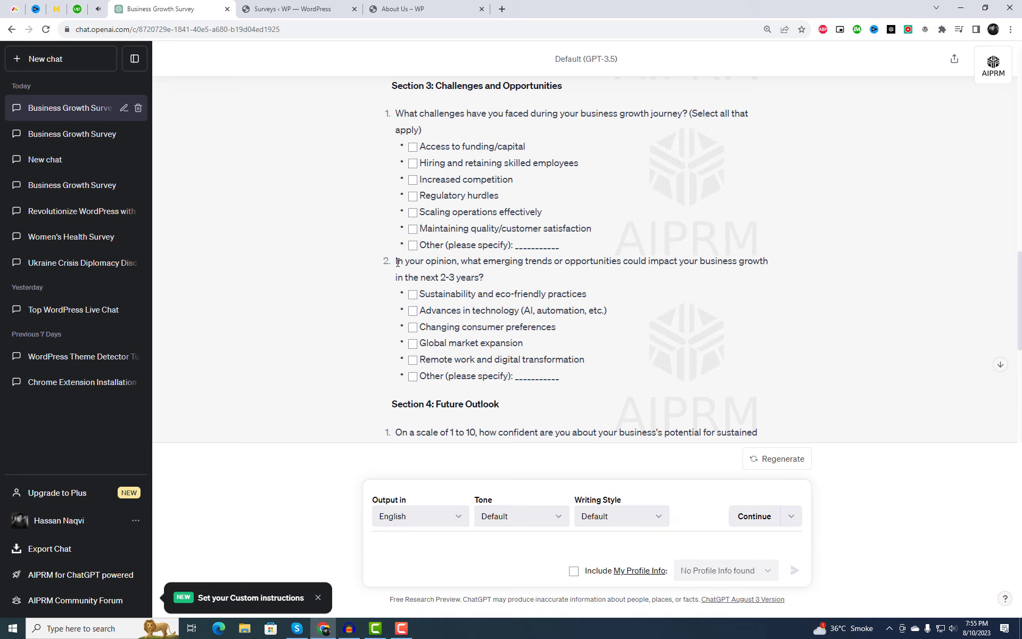
left_click_drag(398, 262, 502, 286)
left_click(429, 270)
left_click(240, 8)
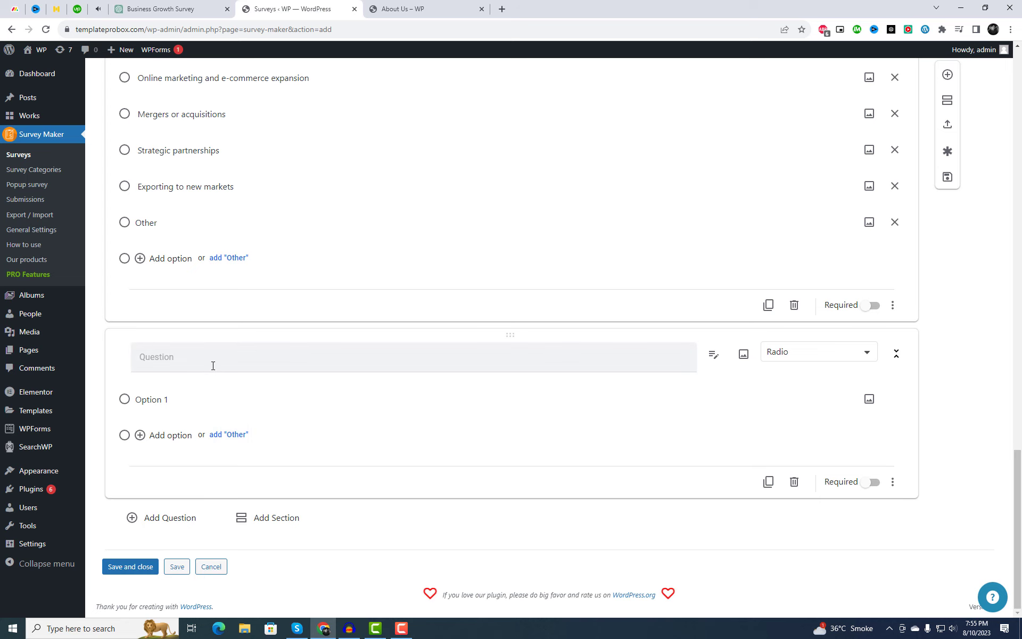
key("ctrl+v")
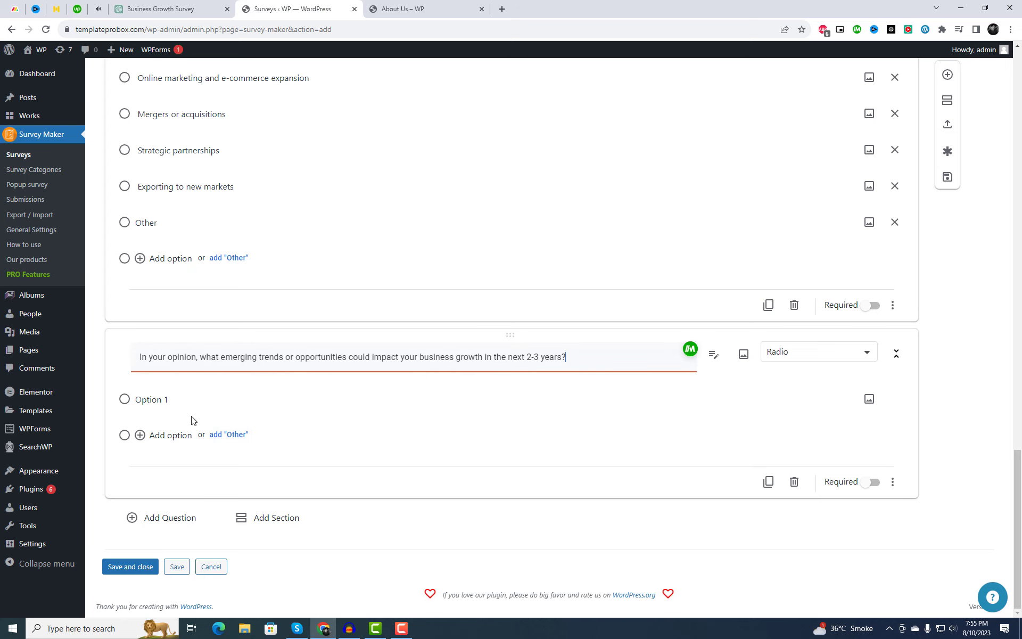
- Set the emerging trends question's first option to "Sustainability and eco-friendly practices", copied from the ChatGPT draft
left_click(200, 9)
triple_click(454, 297)
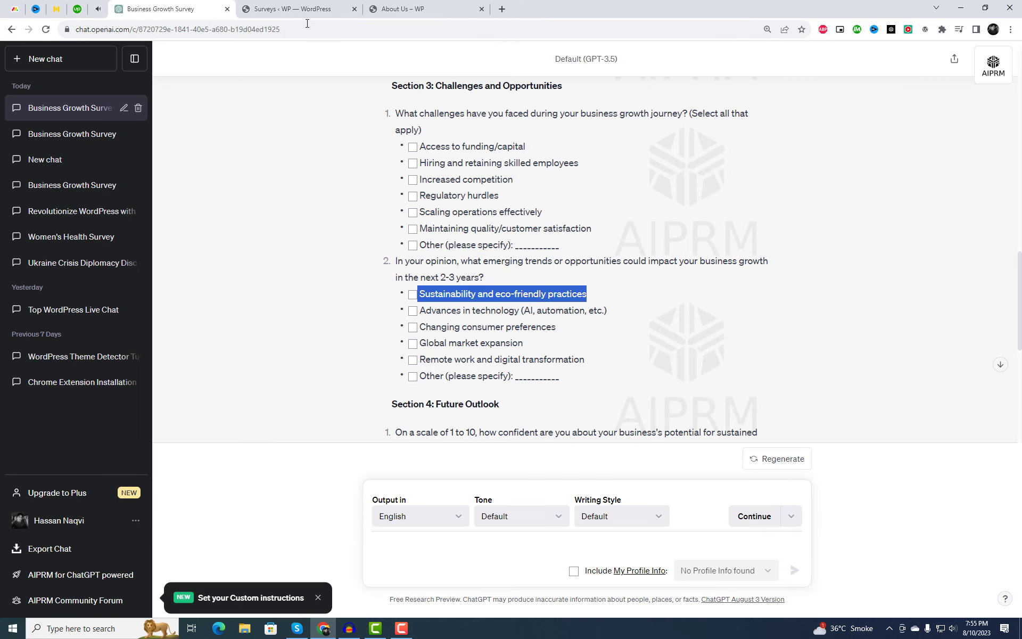
left_click(298, 8)
left_click(216, 403)
key("ctrl+v")
- Add "Advances in technology (AI, automation, etc.)" from the ChatGPT draft as the second option of the emerging trends question
left_click(170, 9)
scroll(439, 305, "down", 1)
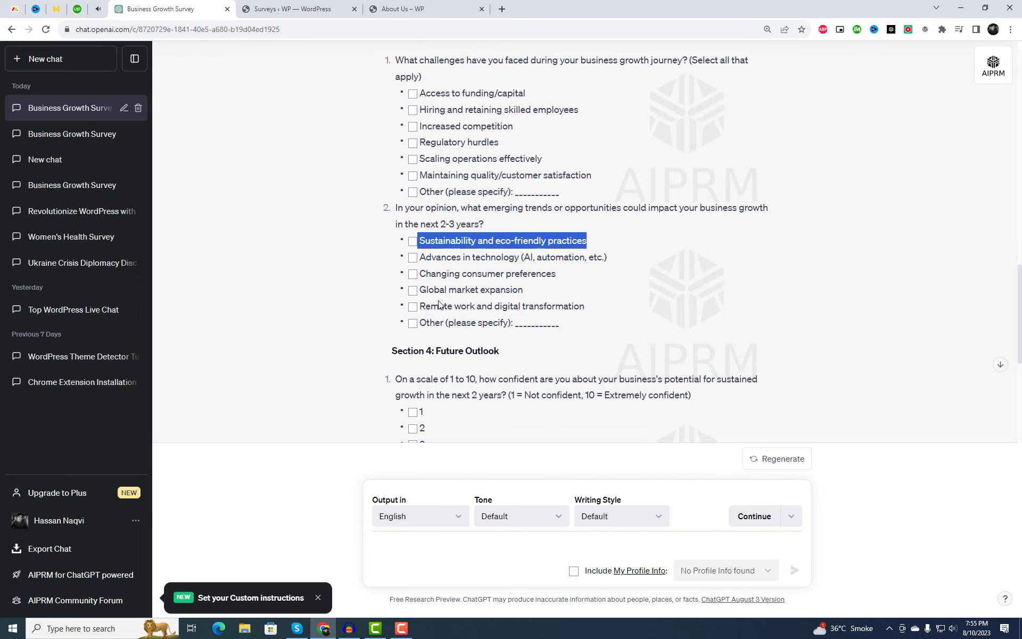
triple_click(457, 259)
left_click(299, 8)
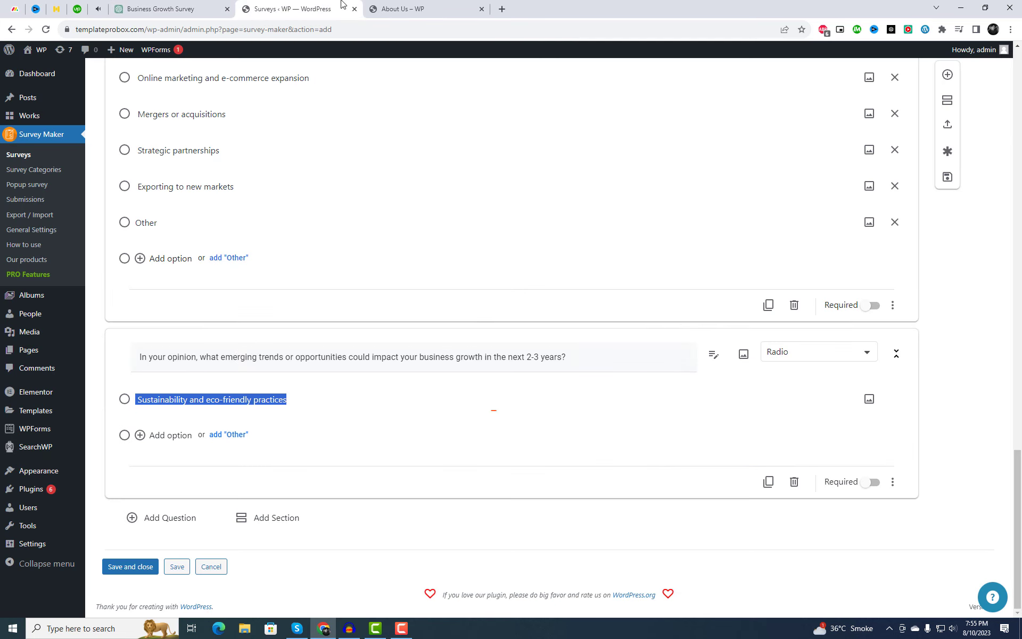
left_click(201, 443)
key("ctrl+v")
- Add "Changing consumer preferences" from the ChatGPT draft as the third option of the emerging trends question
left_click(200, 467)
left_click(160, 9)
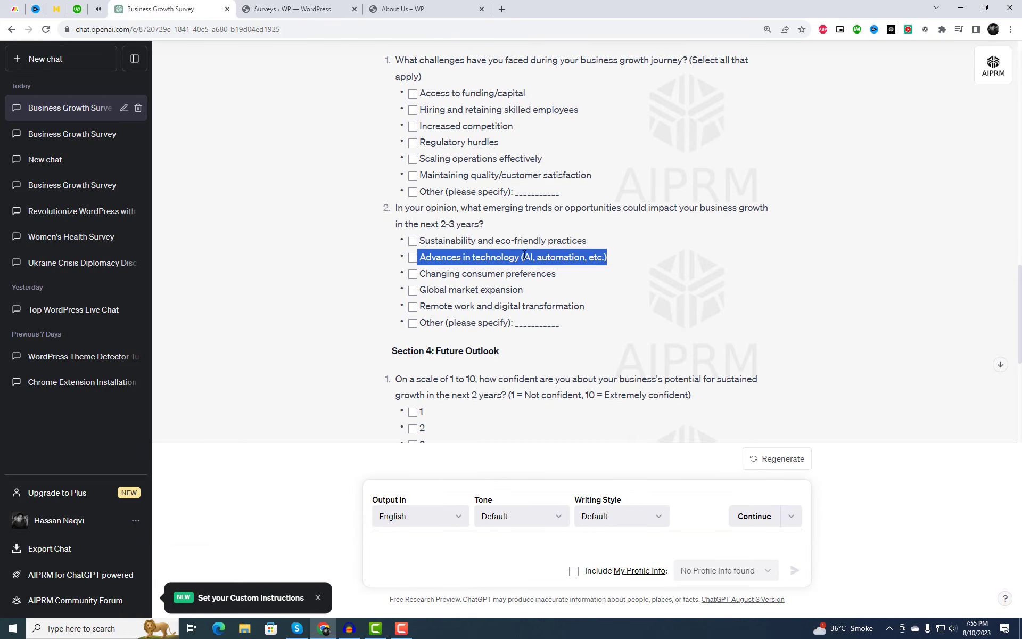
triple_click(462, 275)
left_click(298, 9)
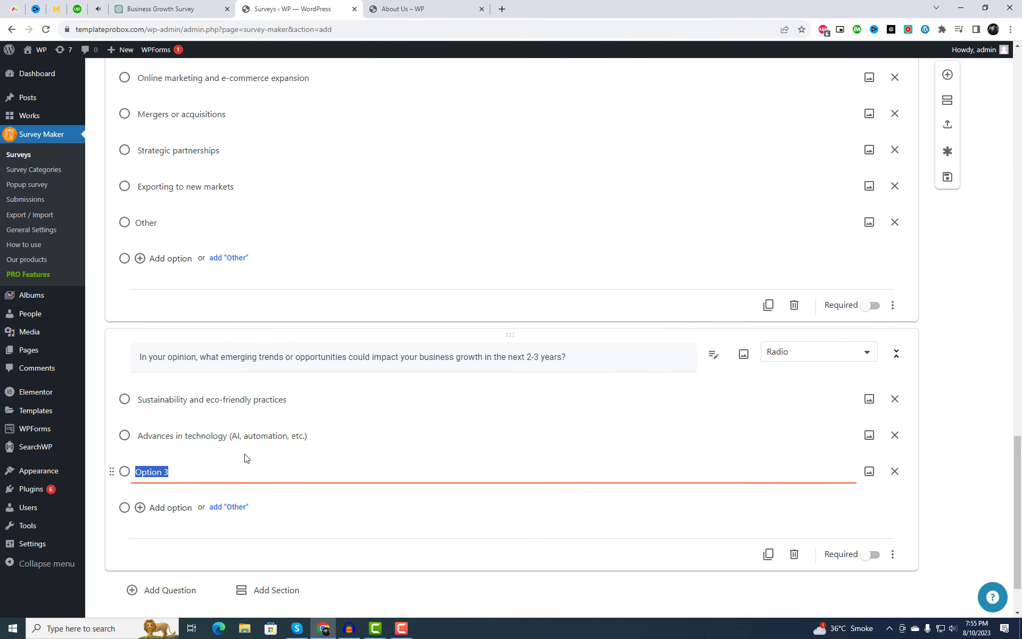
key("ctrl+v")
- Copy the "Future Outlook" section title from the ChatGPT draft
scroll(287, 469, "down", 2)
left_click(157, 516)
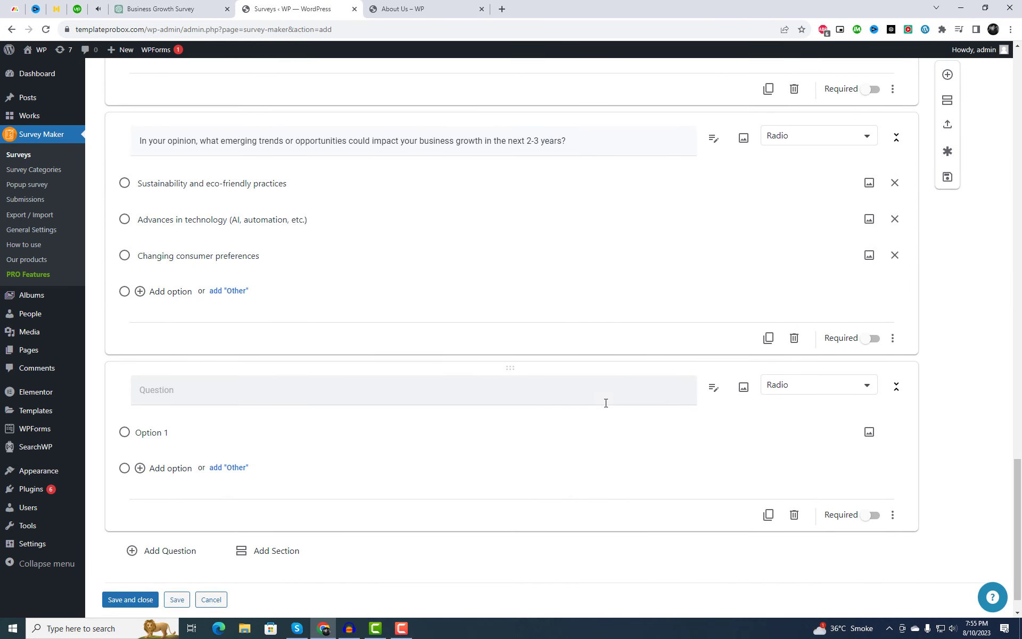
left_click(159, 8)
scroll(559, 313, "down", 3)
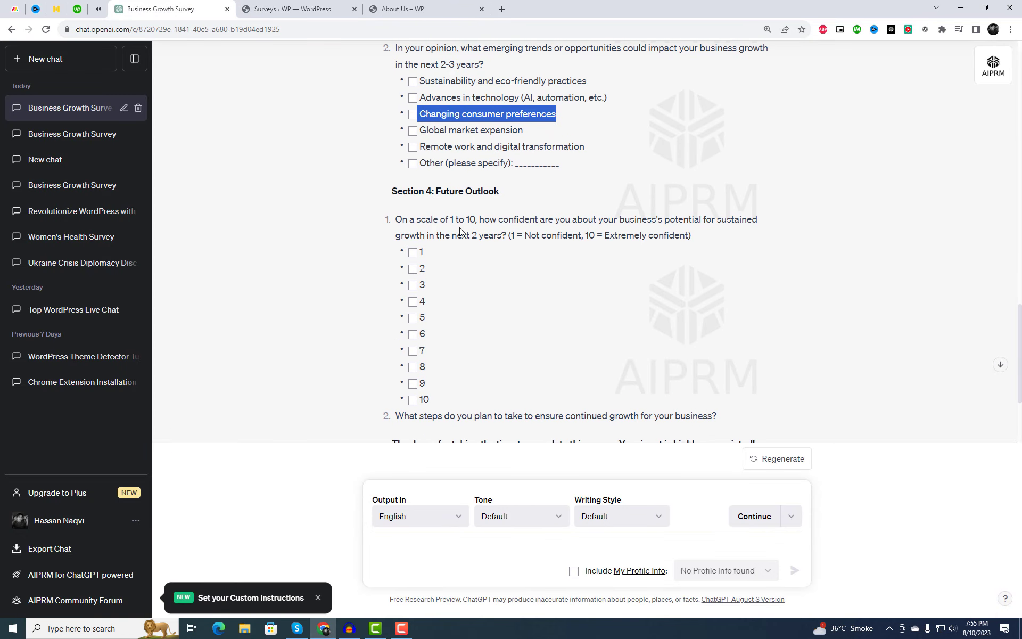
left_click_drag(436, 191, 506, 193)
right_click(506, 193)
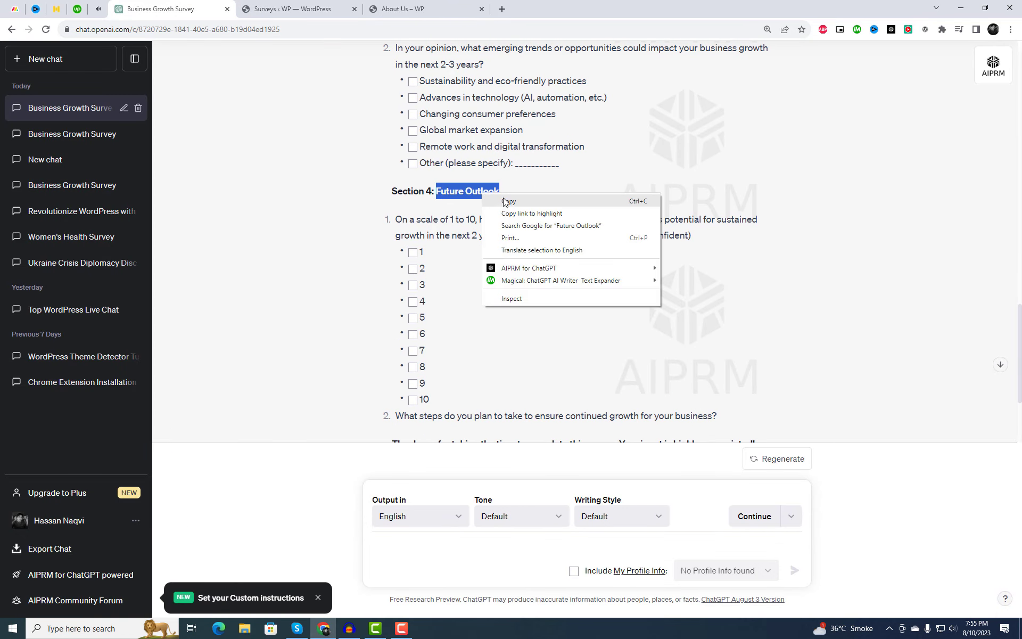
left_click(509, 201)
left_click(296, 8)
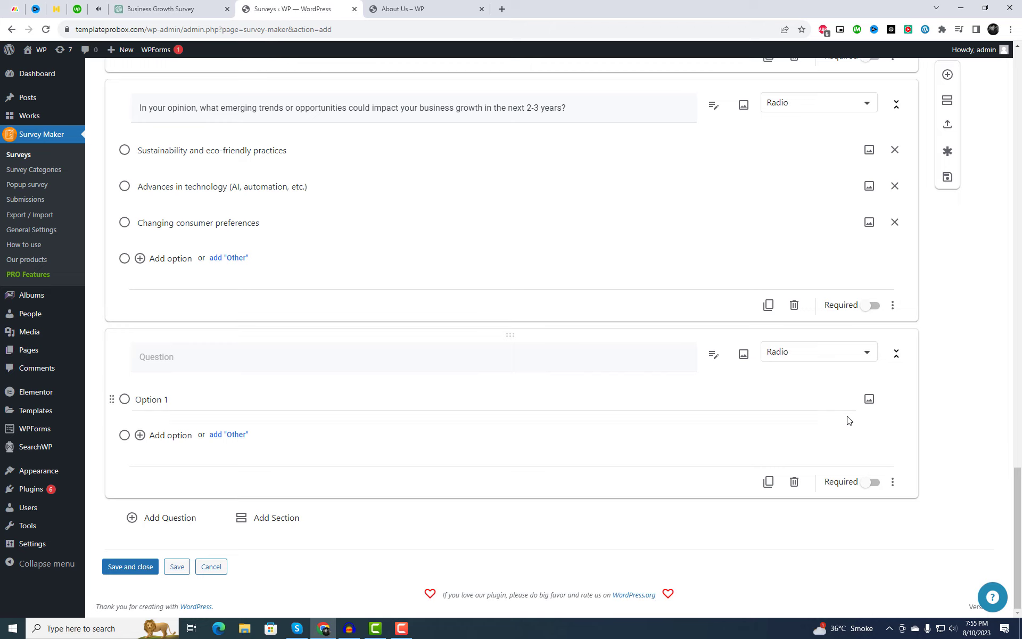
- Delete the empty question below the emerging trends question and add a new section titled "Future Outlook"
left_click(794, 482)
left_click(464, 393)
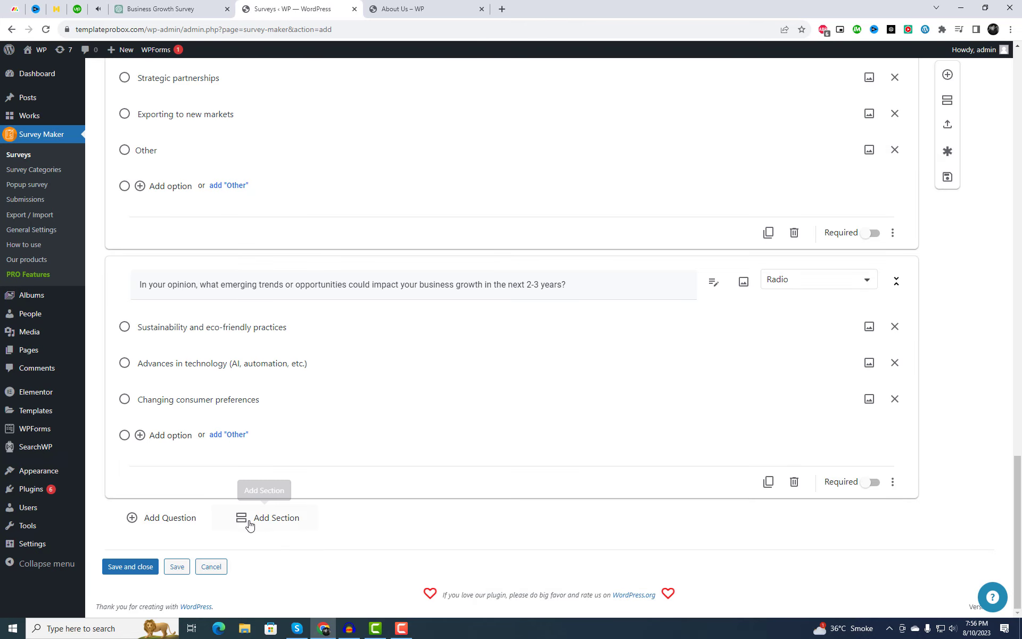
left_click(251, 521)
left_click(150, 281)
key("ctrl+v")
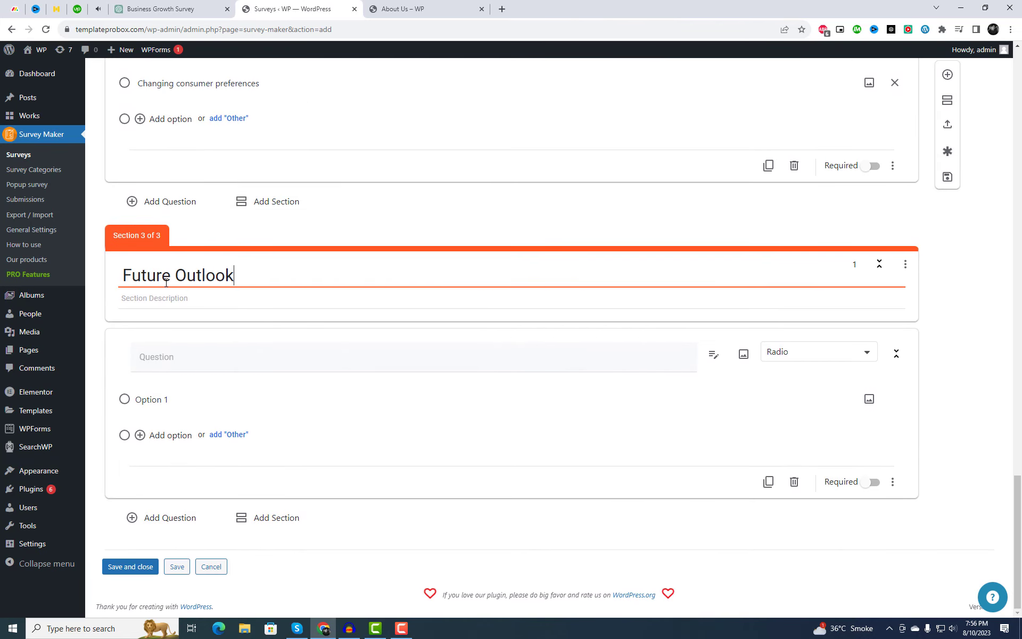
- Fill the first Future Outlook question with the draft's text about confidence in sustained growth on a scale of 1 to 10
left_click(176, 9)
scroll(402, 123, "down", 2)
left_click_drag(396, 112, 676, 132)
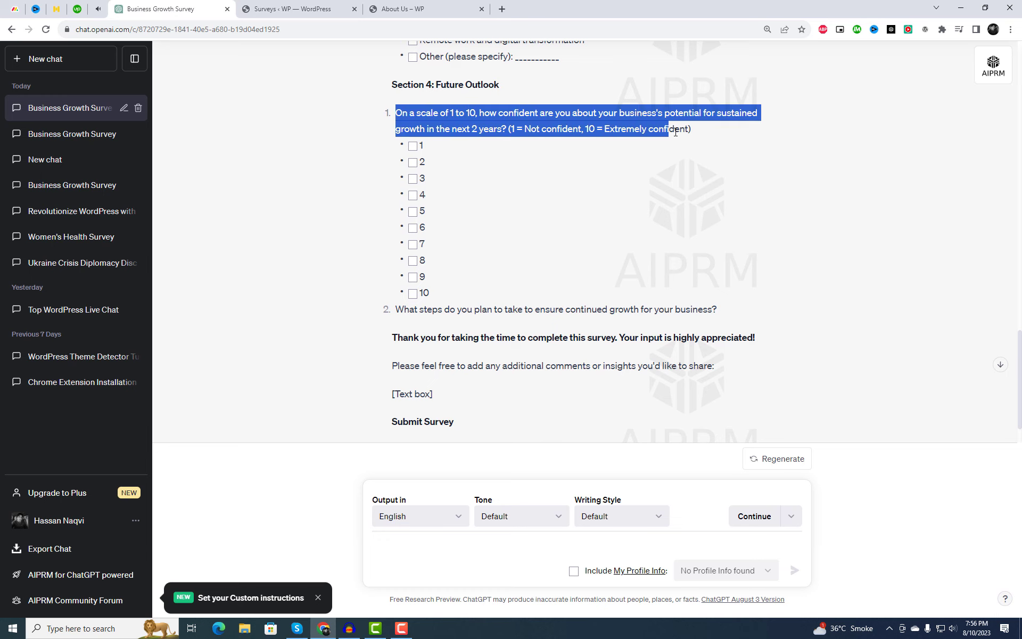
left_click(299, 4)
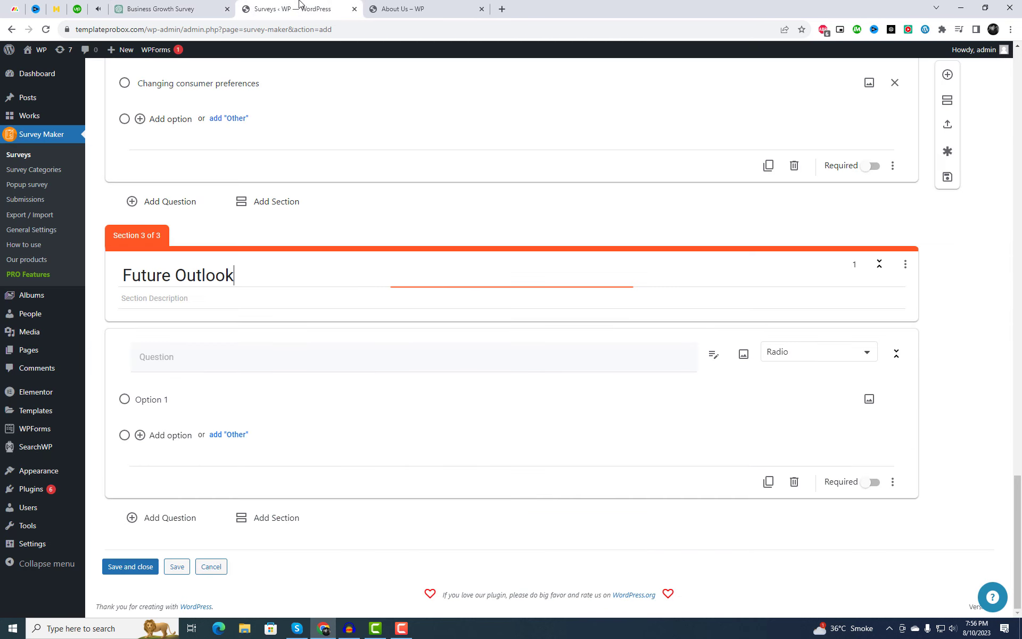
left_click(194, 360)
key("ctrl+v")
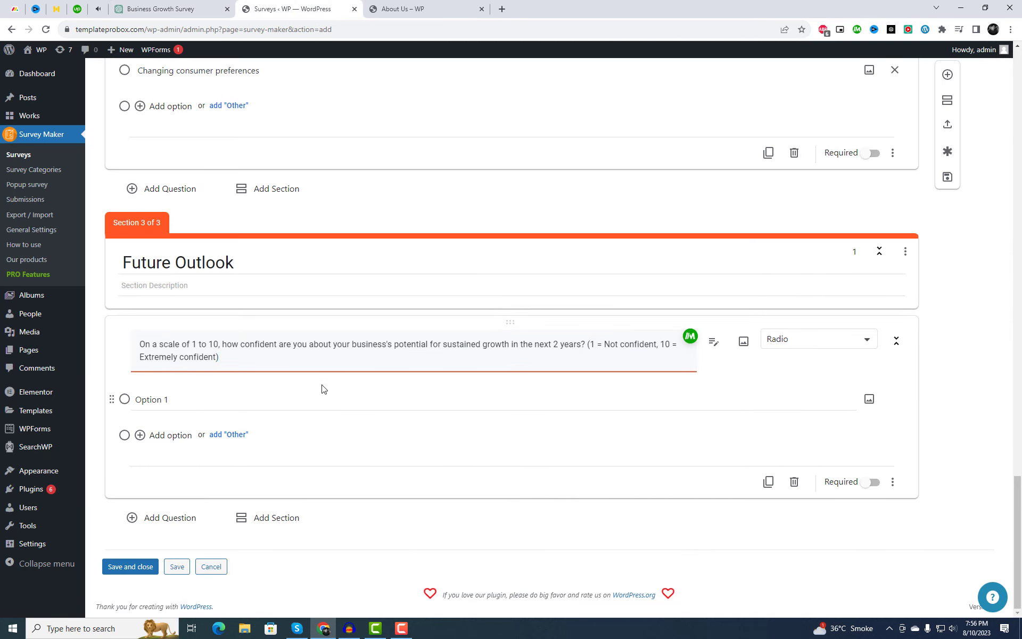
- Give the confidence scale question its first four options: 1, 2, 3 and 4
left_click(165, 9)
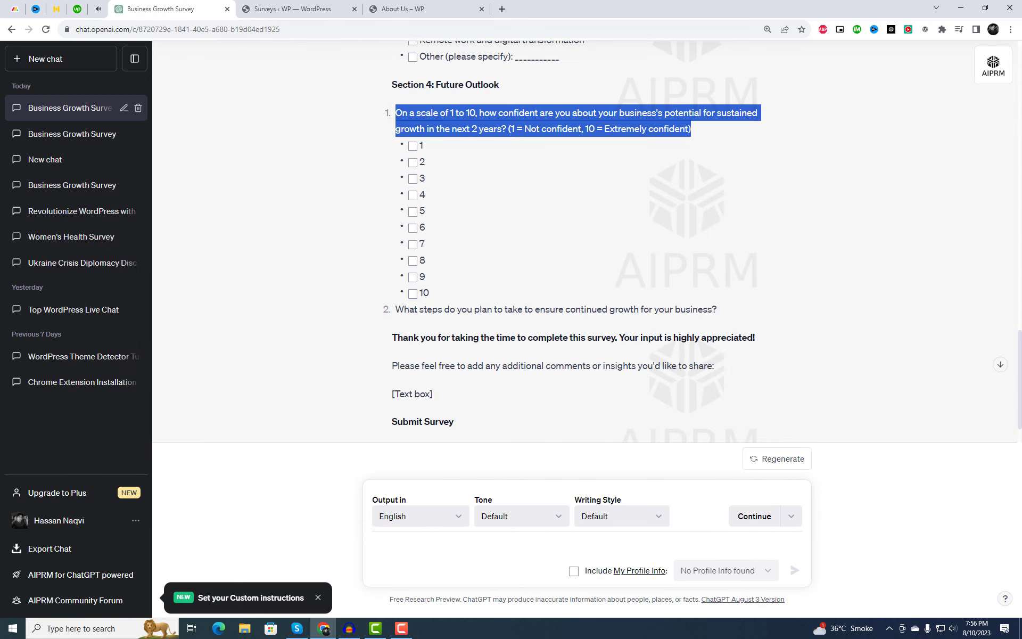
left_click(300, 9)
left_click(180, 393)
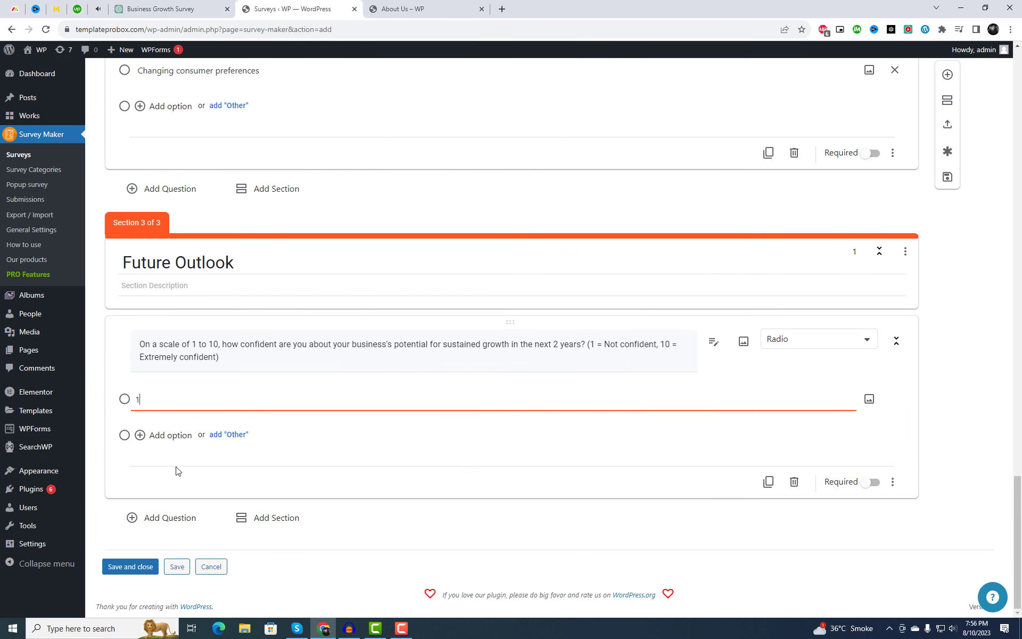
left_click(170, 435)
type("2")
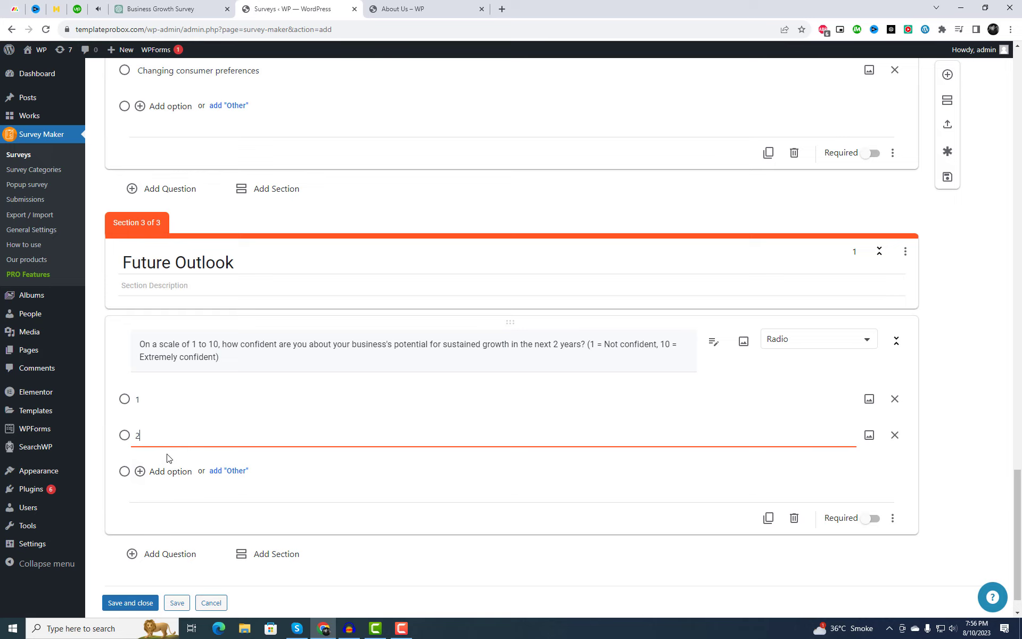
left_click(170, 471)
left_click(161, 509)
scroll(229, 516, "down", 2)
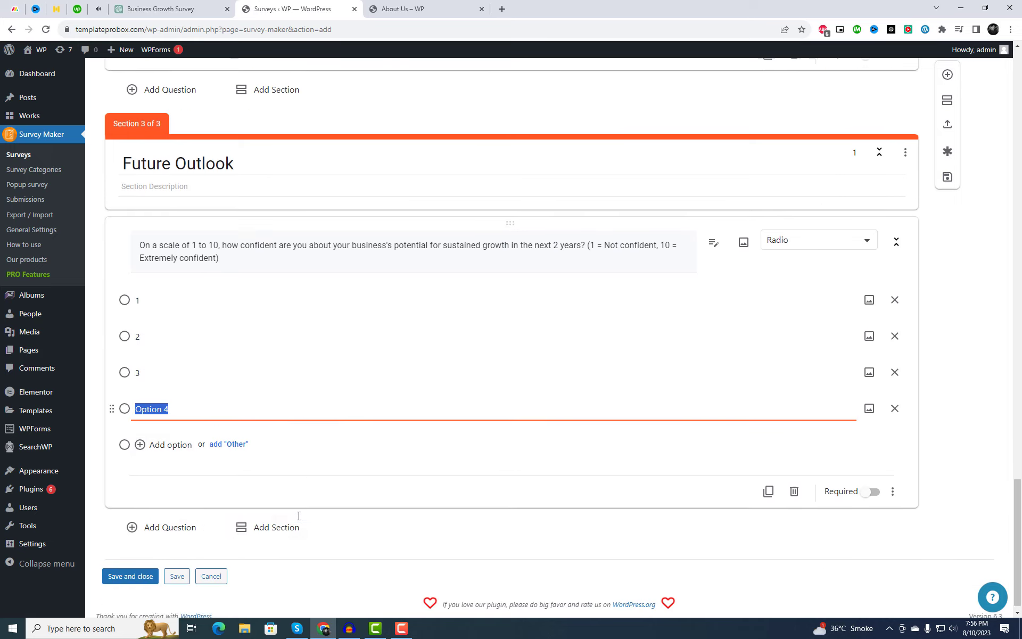
type("4")
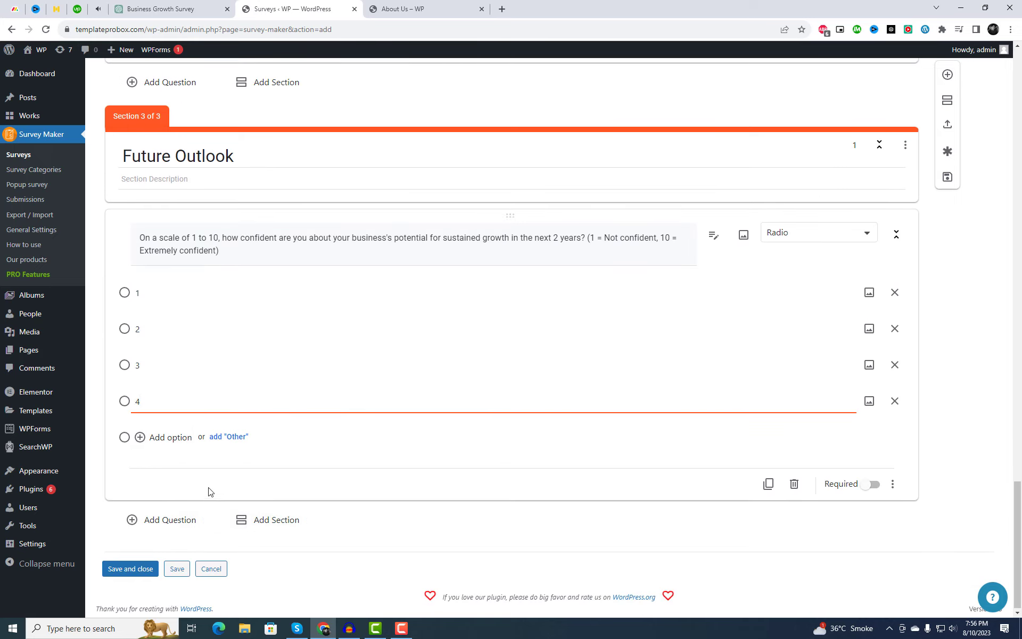
- Add options 5, 6 and 7 to the confidence scale question
left_click(184, 436)
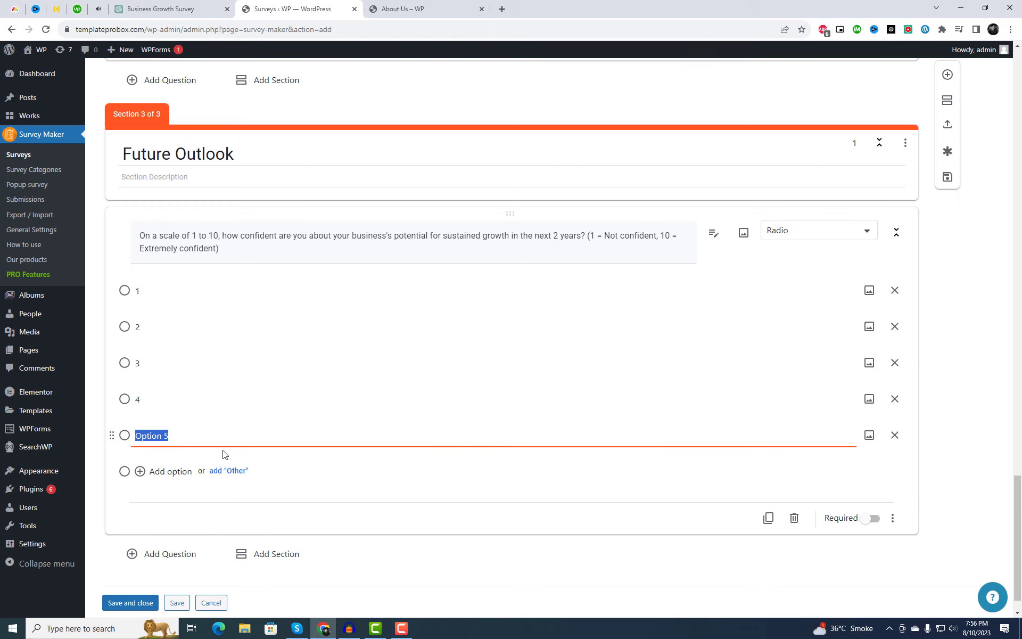
type("5")
left_click(171, 470)
type("6")
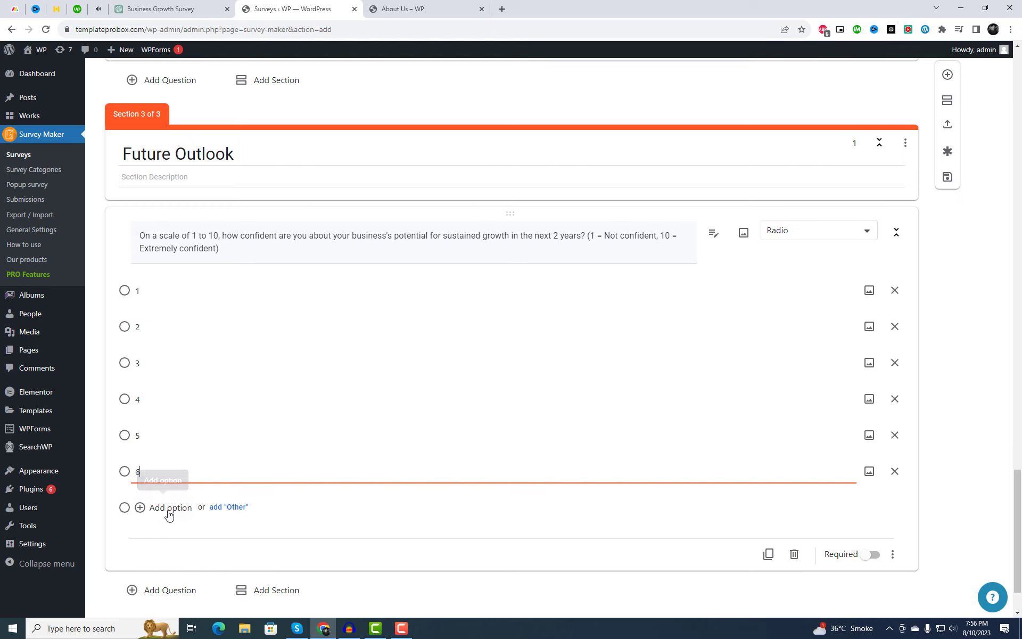
left_click(169, 508)
scroll(311, 609, "down", 2)
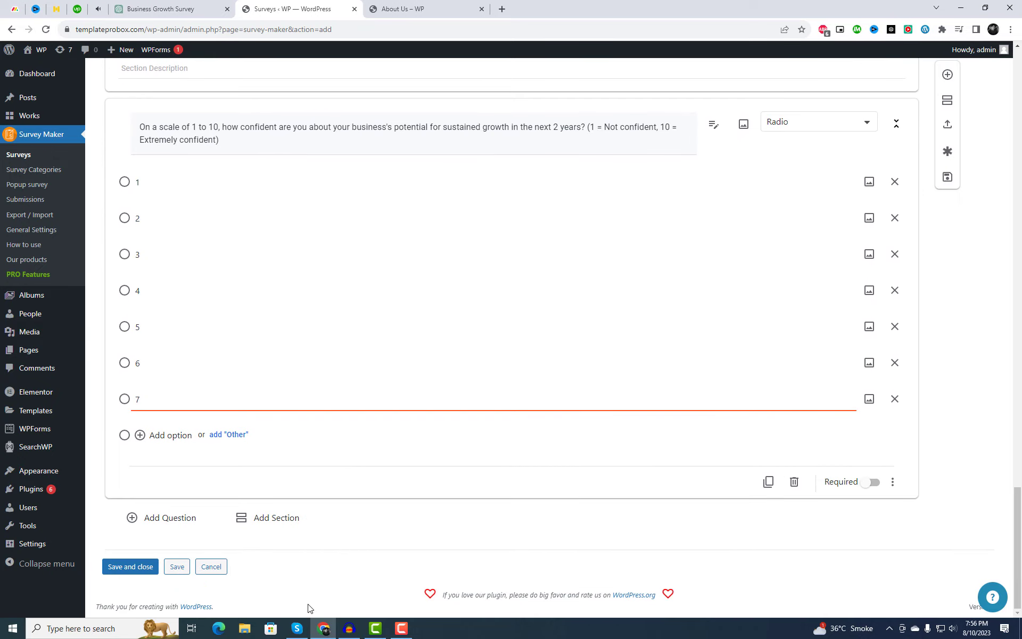
- Add a second Future Outlook question reading "What steps do you plan to take to ensure continued growth for your business?", copied from the ChatGPT draft
left_click(122, 4)
scroll(531, 288, "down", 2)
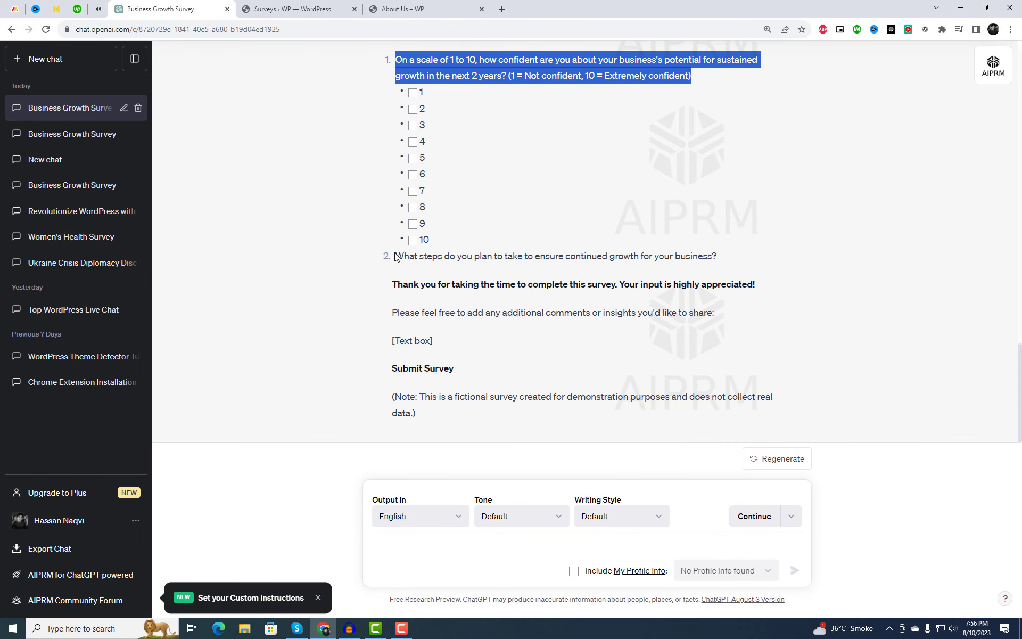
left_click_drag(395, 258, 745, 259)
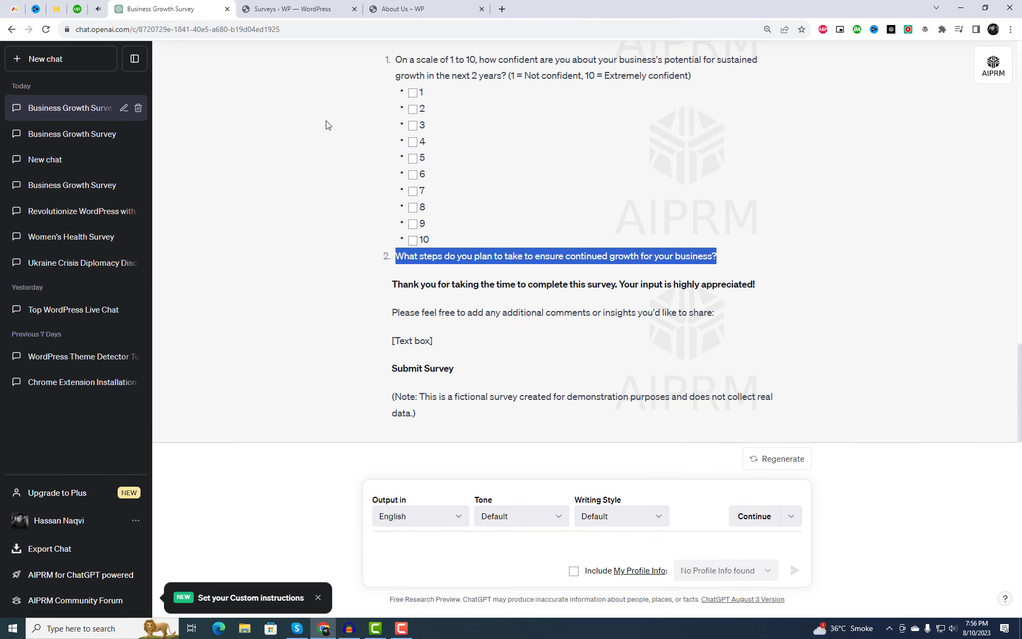
left_click(293, 8)
left_click(143, 519)
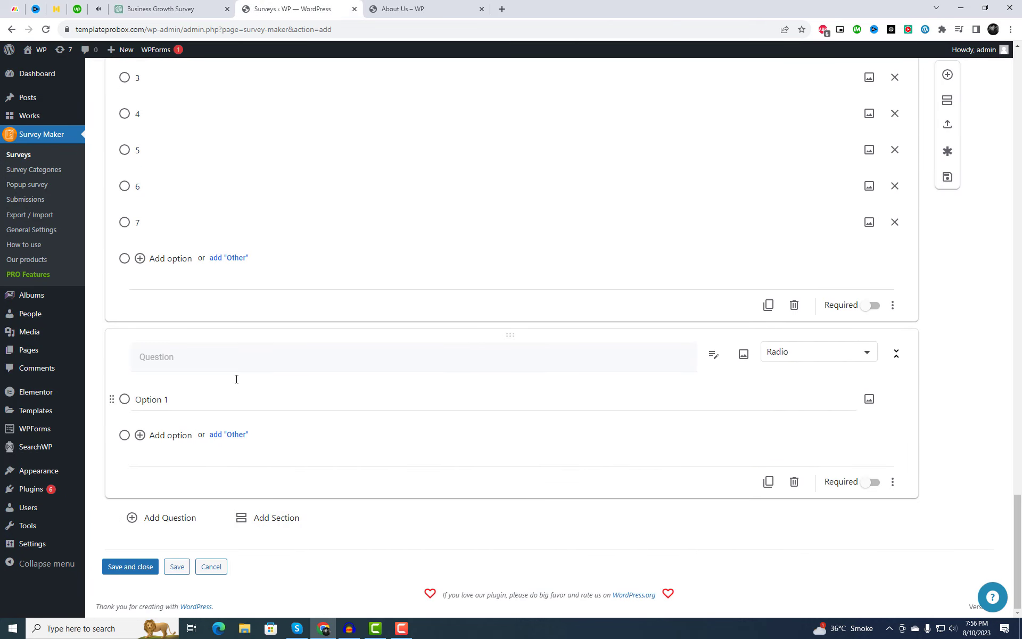
left_click(235, 358)
key("ctrl+v")
- Change the continued growth question's type to Paragraph
left_click(820, 353)
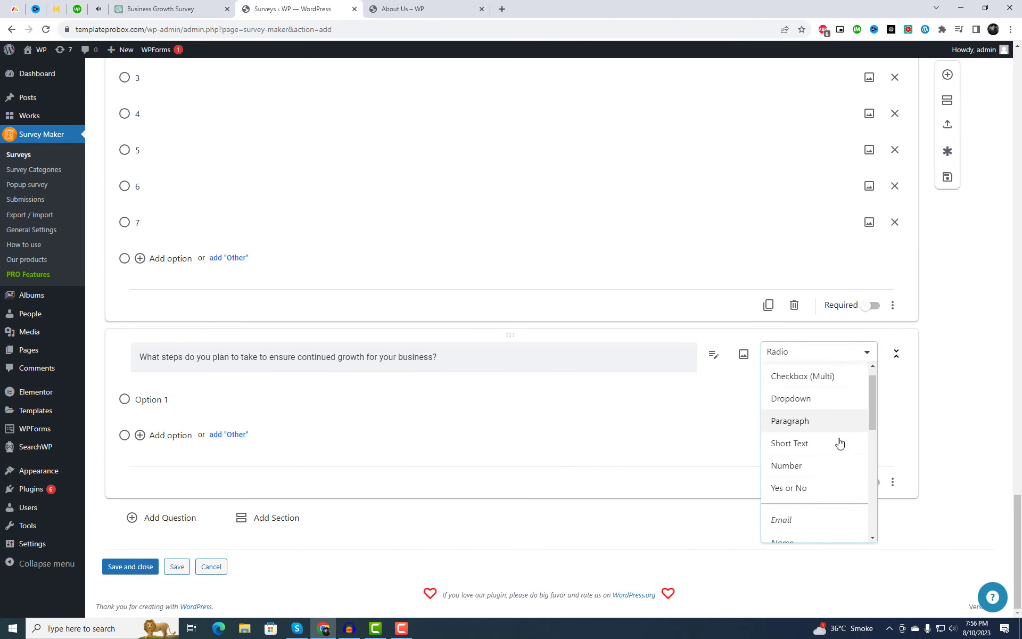
scroll(831, 442, "down", 1)
scroll(836, 441, "up", 2)
left_click(834, 441)
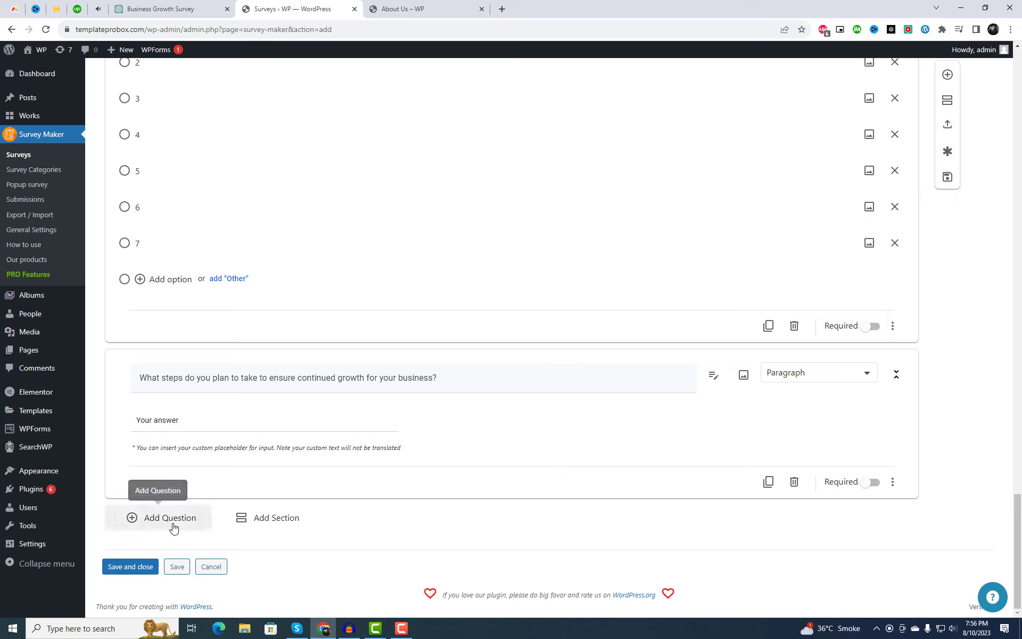
- Review the closing thank-you message, comments request and Submit Survey line in the ChatGPT draft
key("ctrl+shift+Tab")
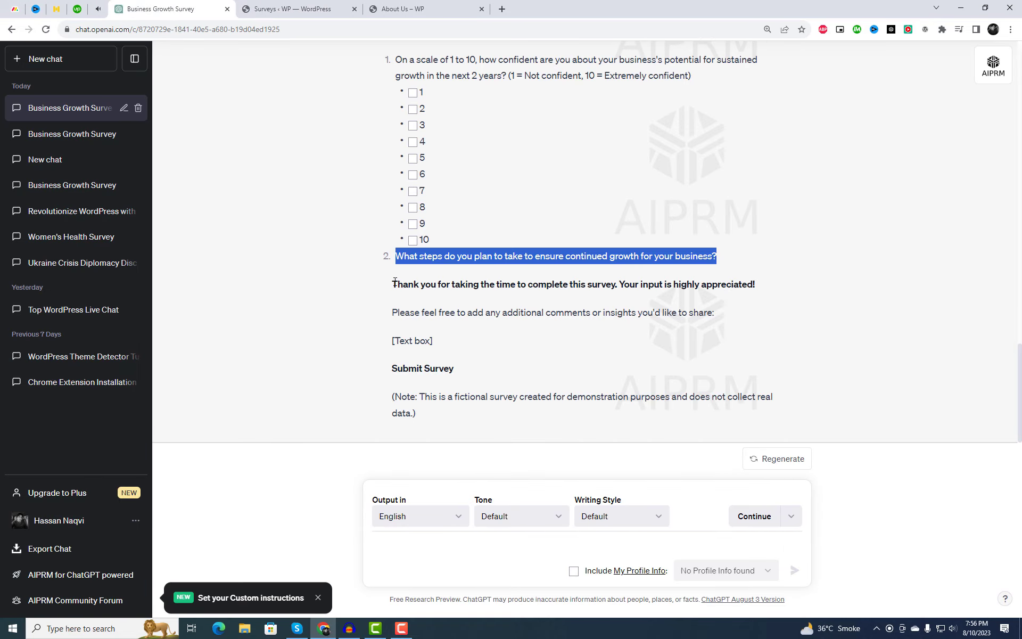
left_click_drag(395, 283, 715, 313)
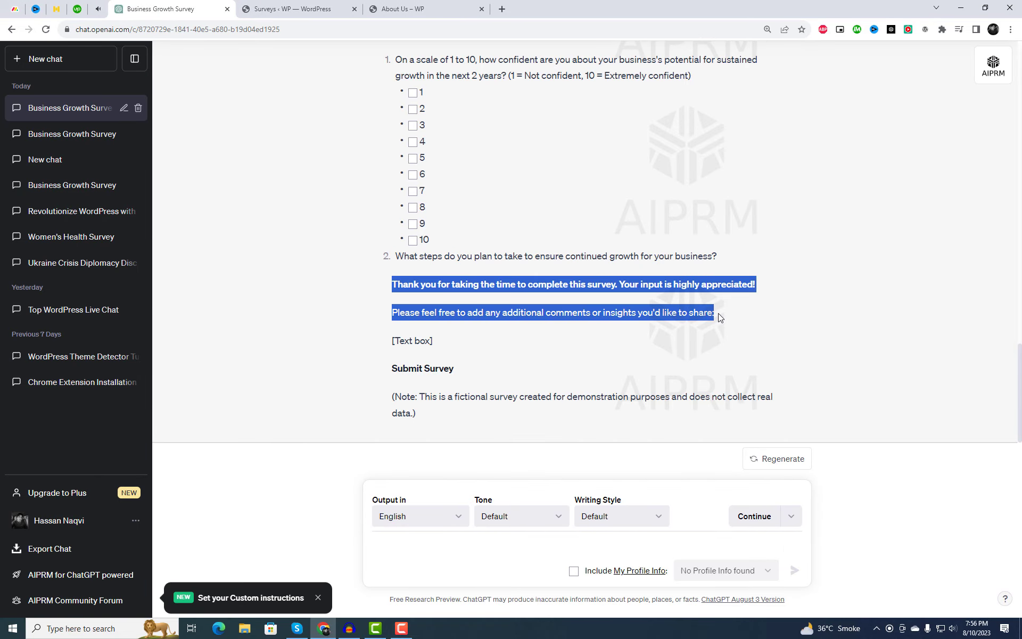
left_click(504, 388)
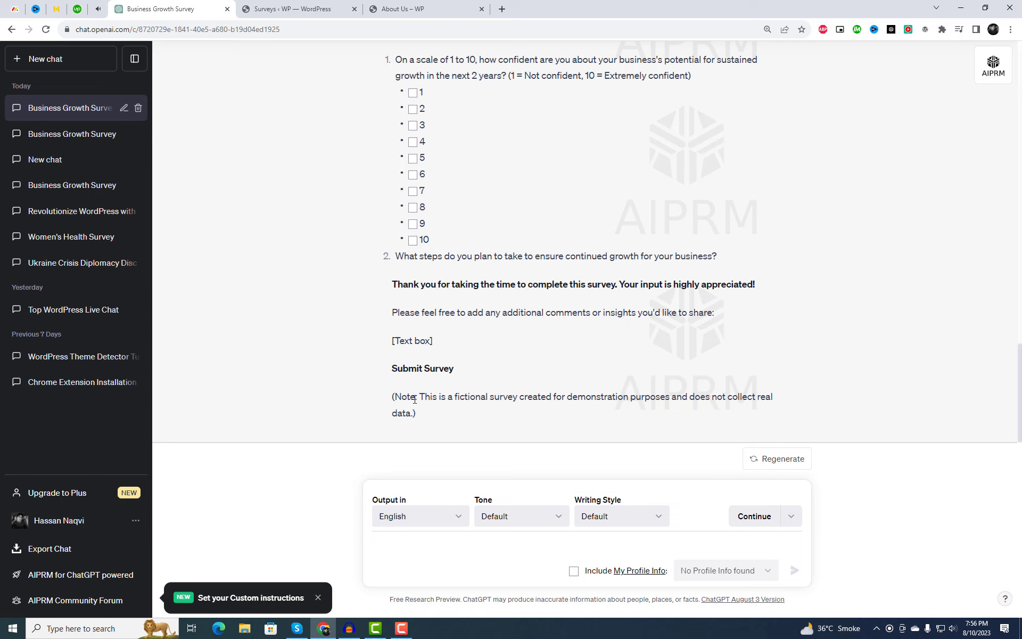
left_click_drag(392, 369, 462, 373)
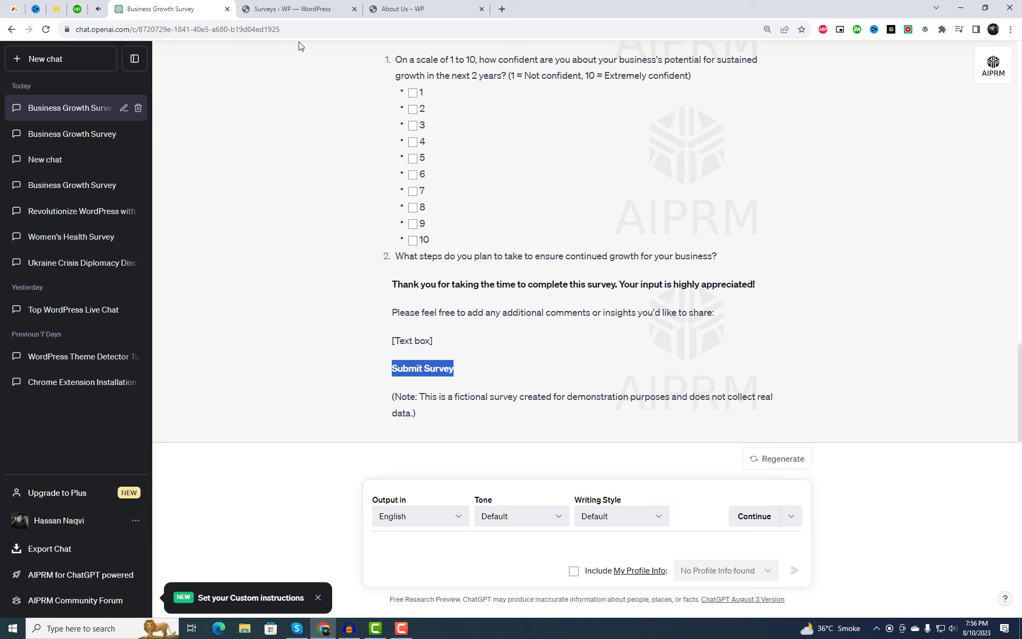
left_click(298, 9)
- Save the Business Growth Survey and close its editor
scroll(523, 429, "up", 15)
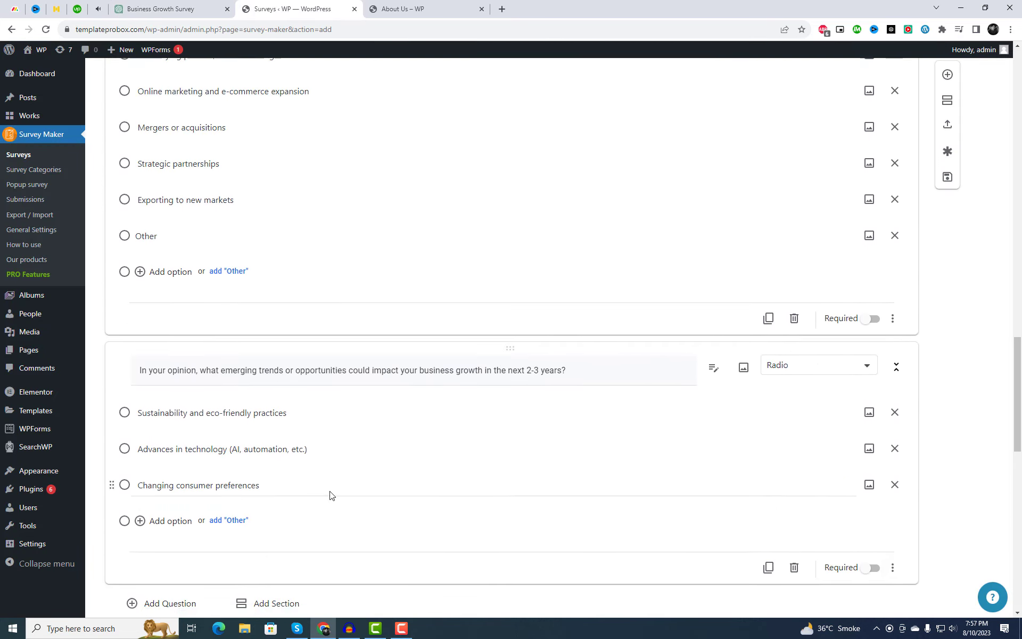
scroll(330, 496, "down", 15)
left_click(175, 568)
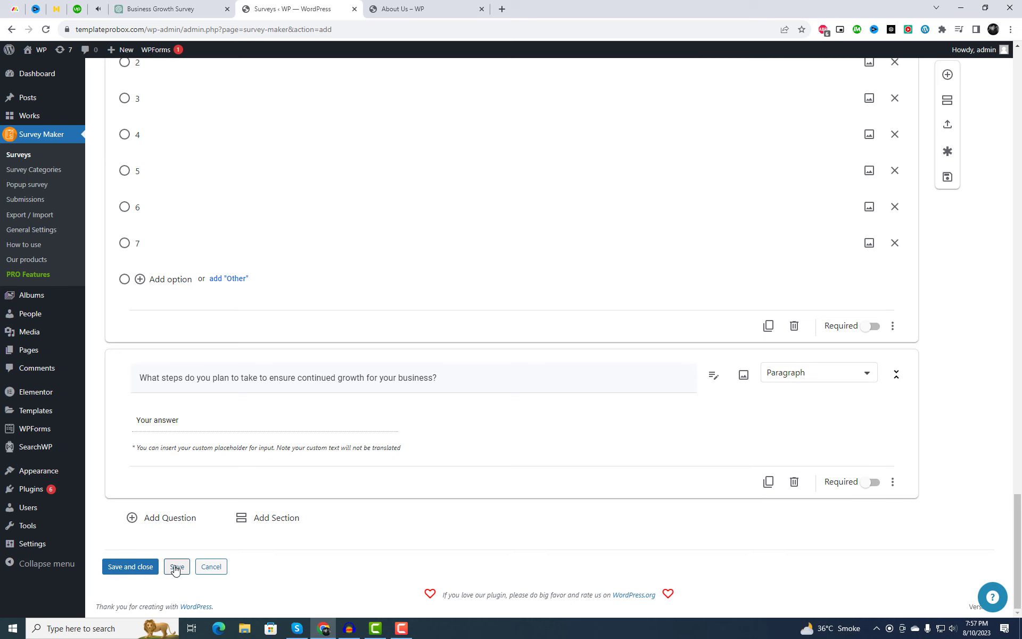
left_click(134, 566)
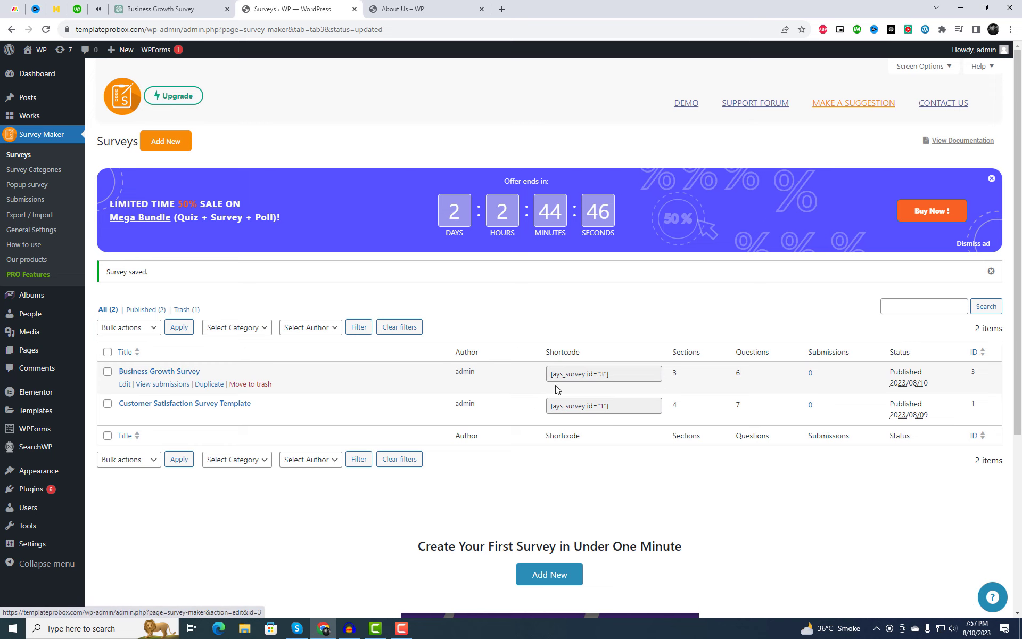
- Copy the Business Growth Survey's shortcode and open the About Us page in the Elementor editor in a new browser tab
left_click(615, 374)
key("ctrl+c")
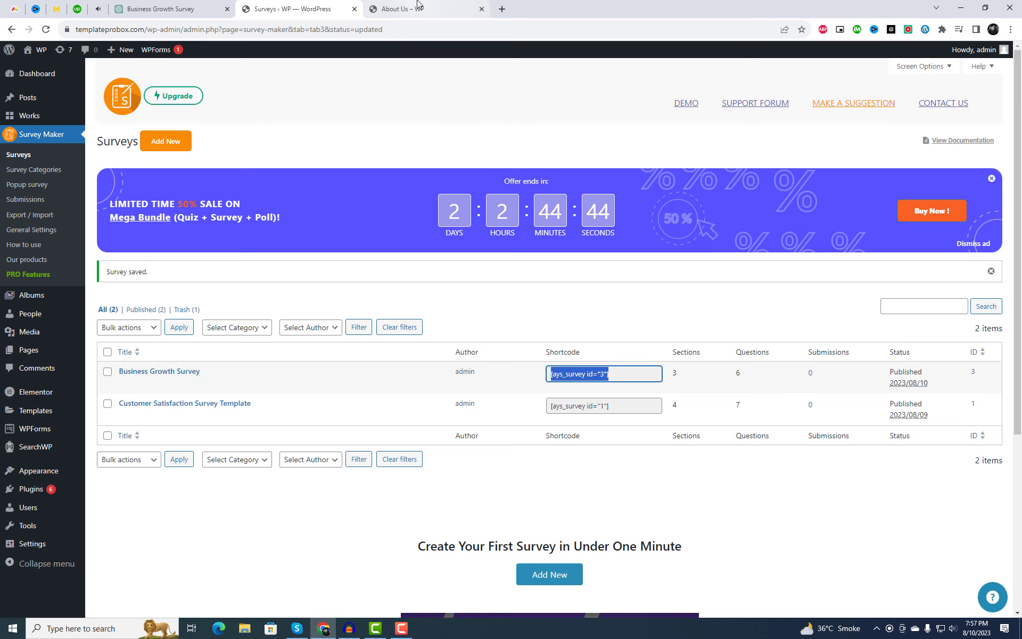
left_click(403, 9)
scroll(410, 250, "up", 10)
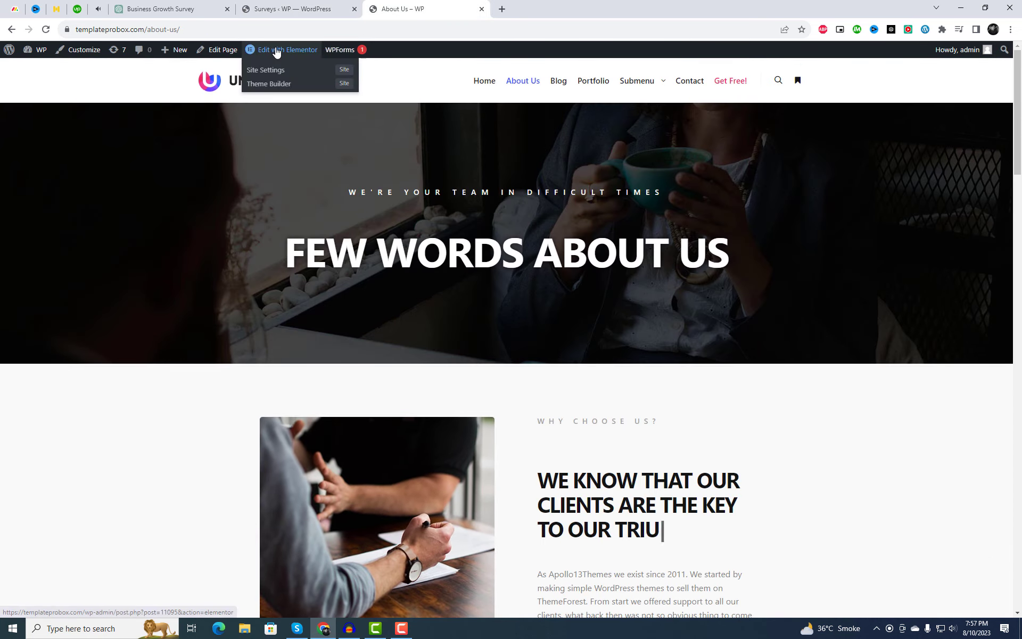
right_click(269, 50)
left_click(291, 55)
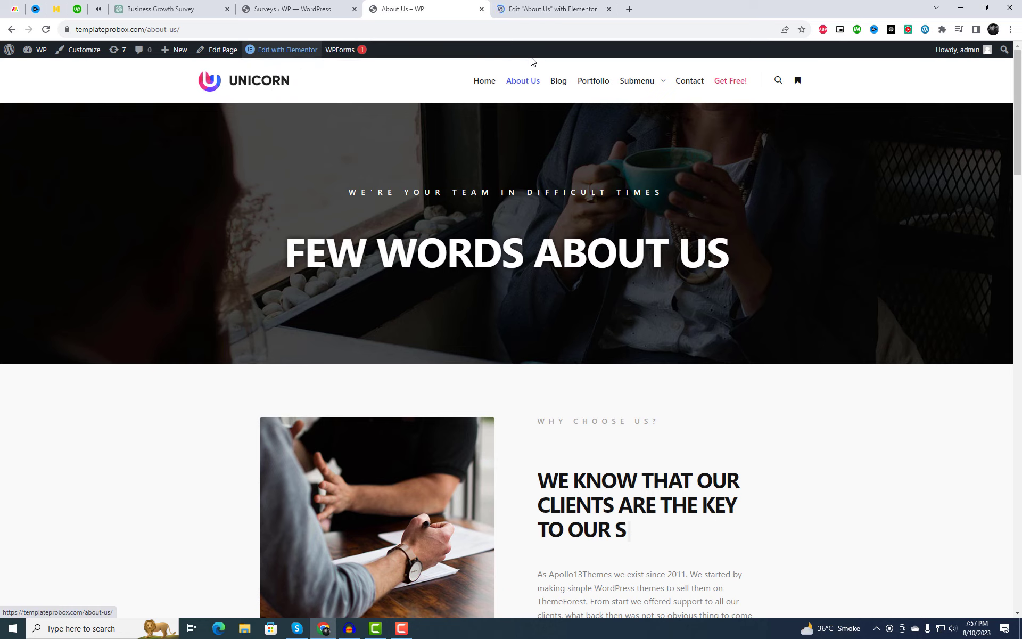
left_click(99, 9)
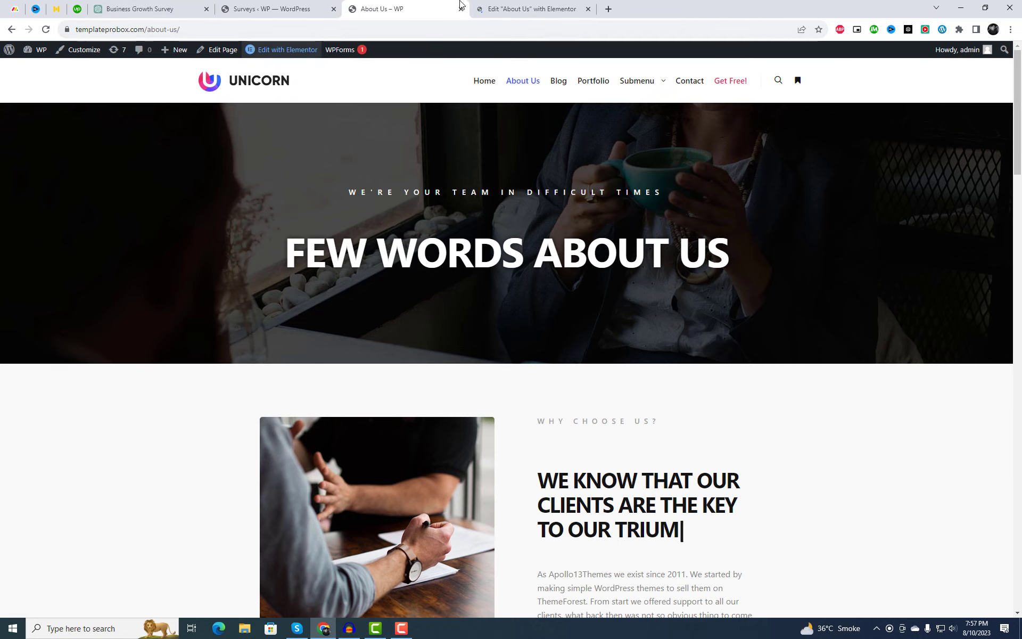
left_click(511, 5)
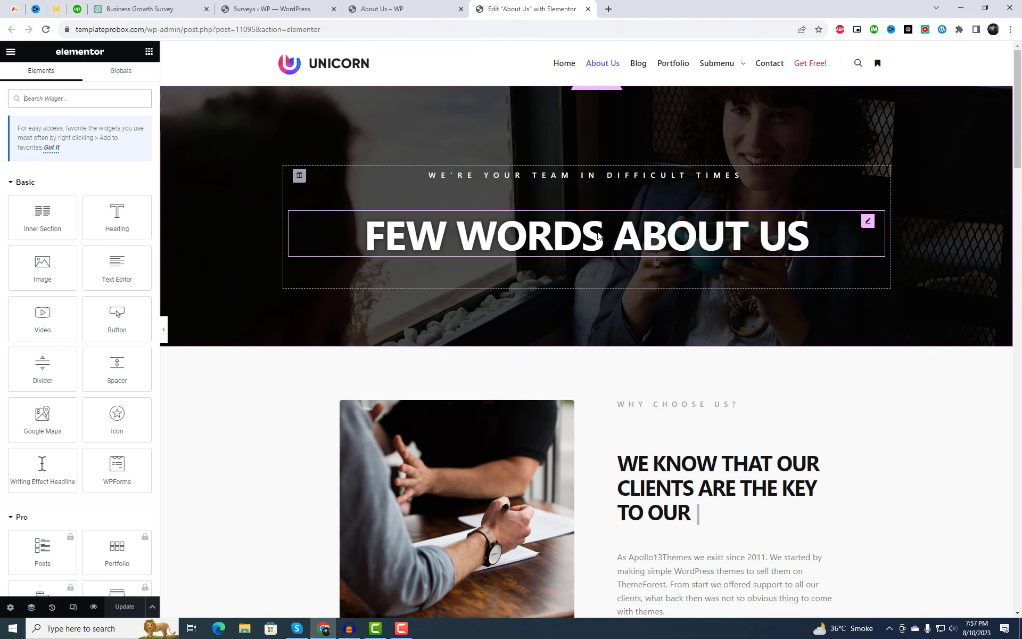
- Add a single-column section between the hero banner and the Why Choose Us section
scroll(596, 229, "down", 3)
left_click(583, 185)
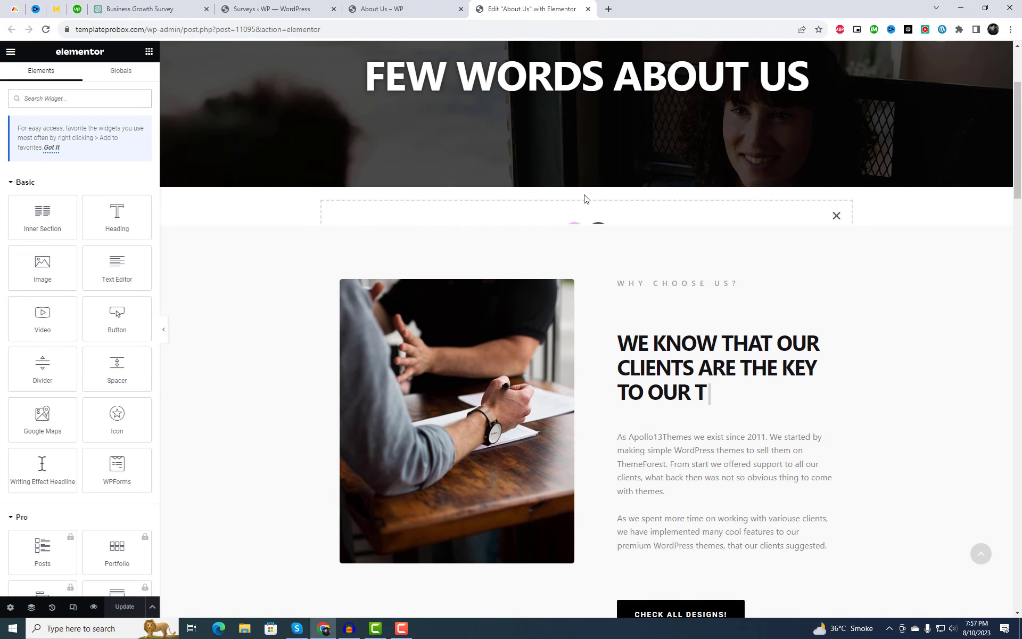
left_click(574, 237)
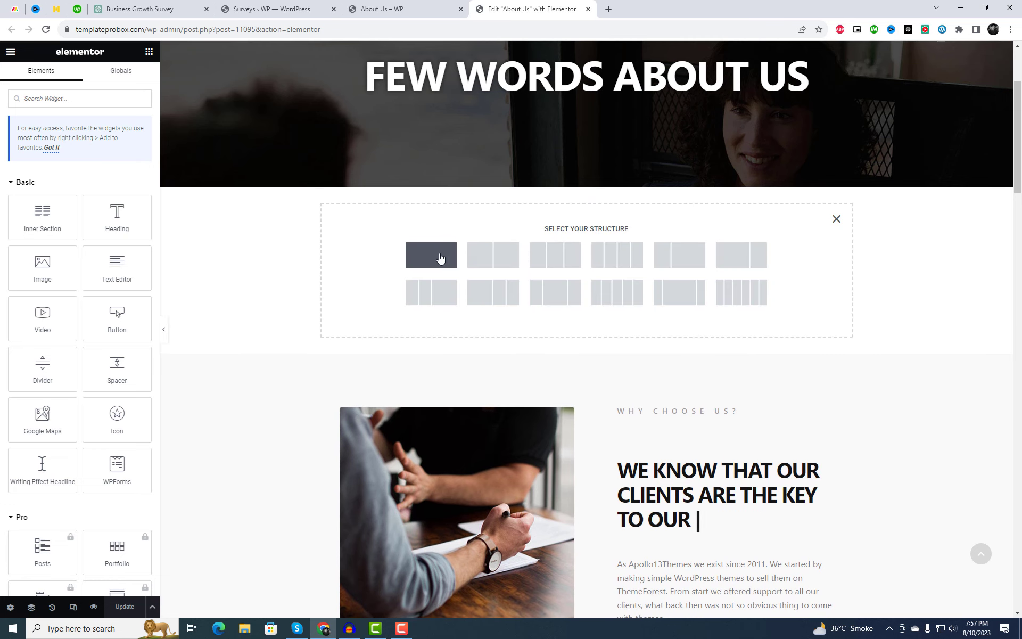
left_click(441, 260)
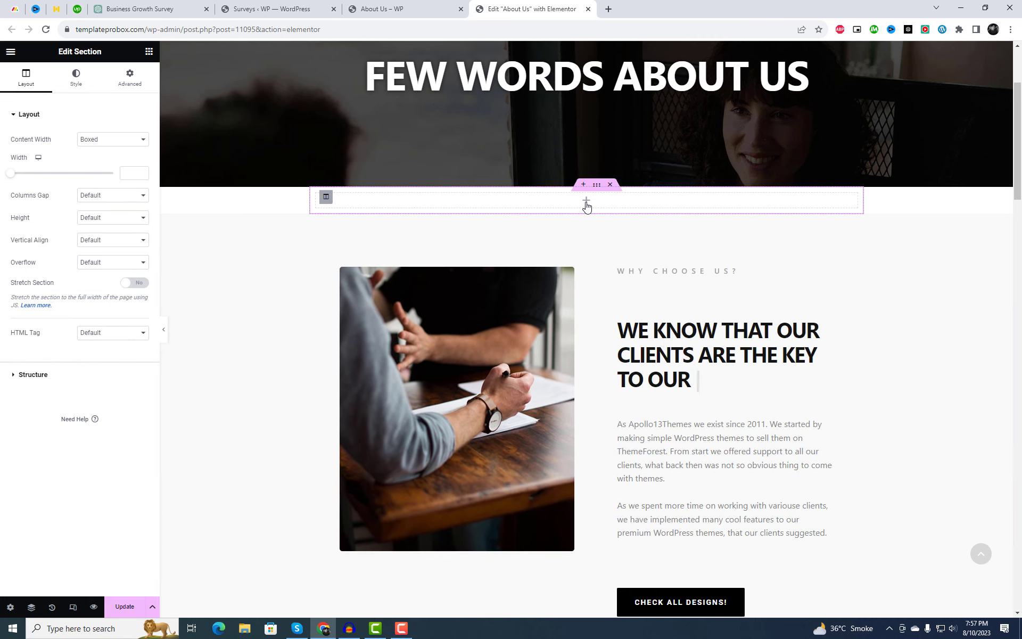
- Insert a Shortcode widget in the new section with [ays_survey id="3"] and update the page
left_click(587, 200)
type("shor")
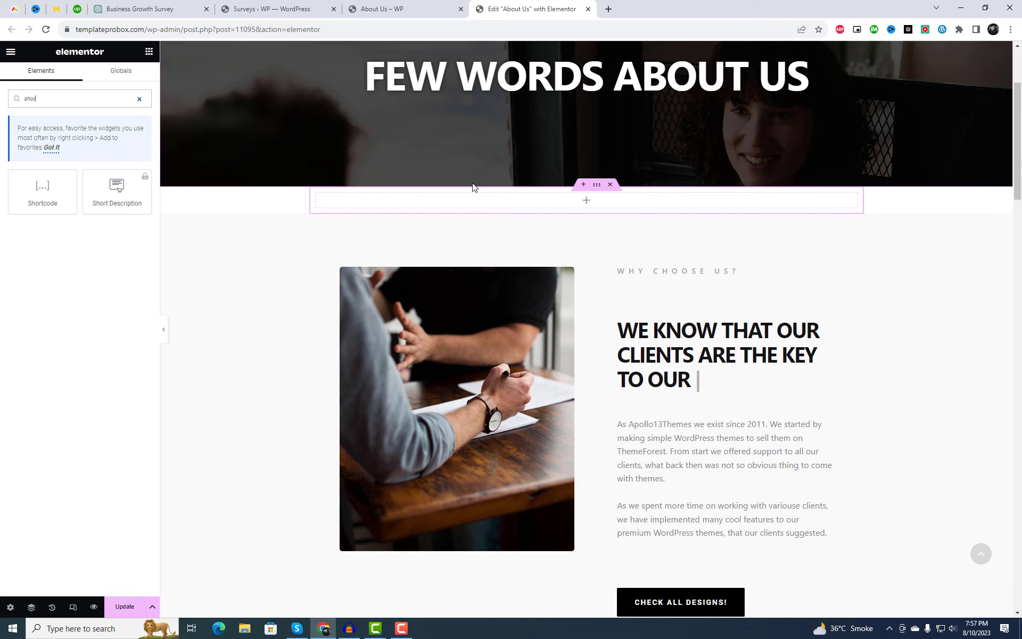
left_click_drag(34, 207, 480, 201)
key("ctrl+v")
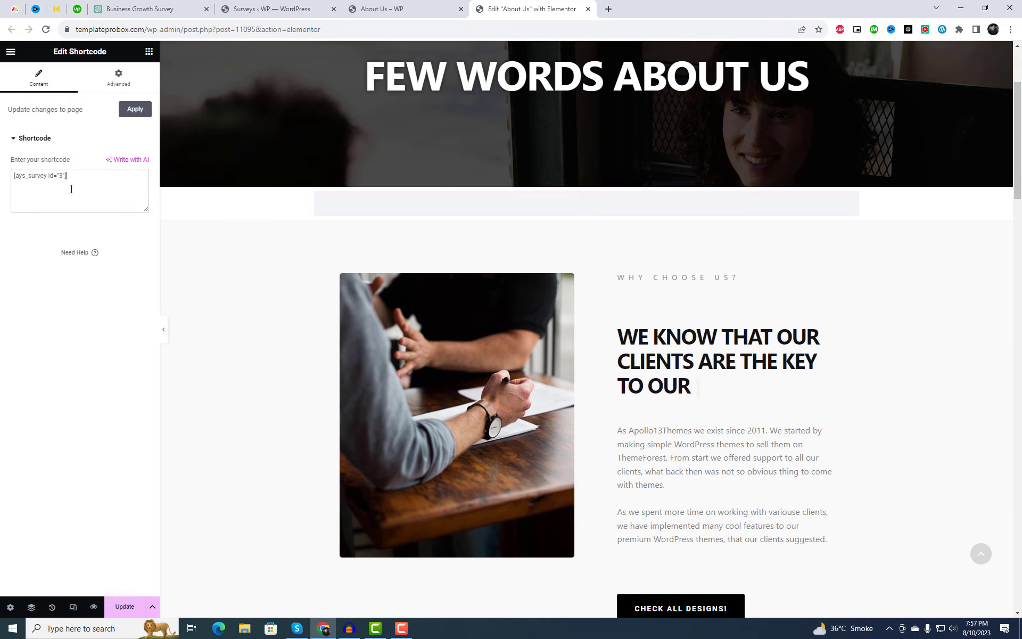
scroll(171, 233, "down", 2)
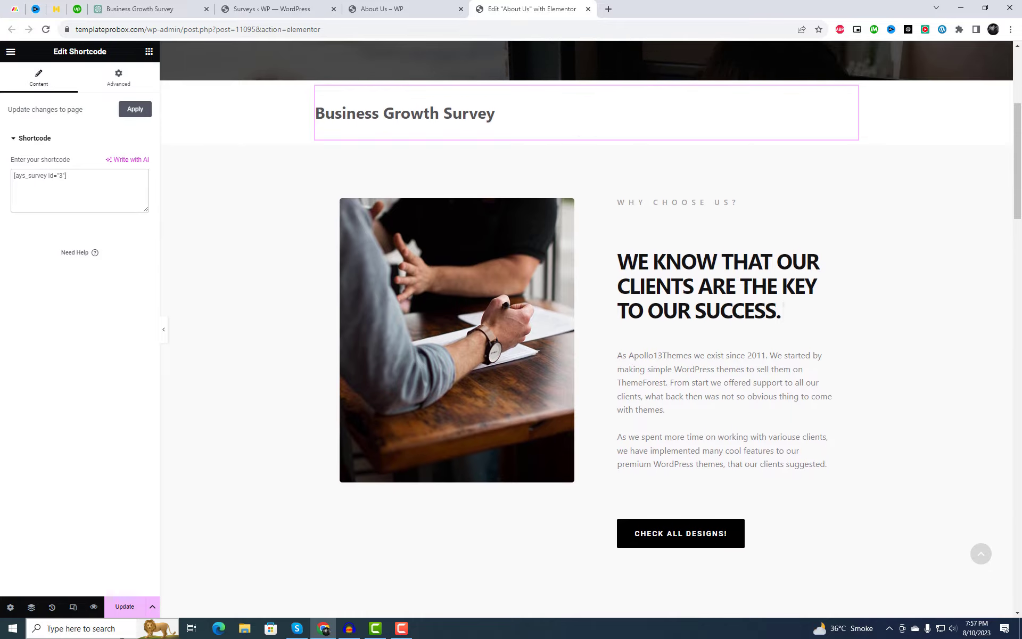
left_click(126, 607)
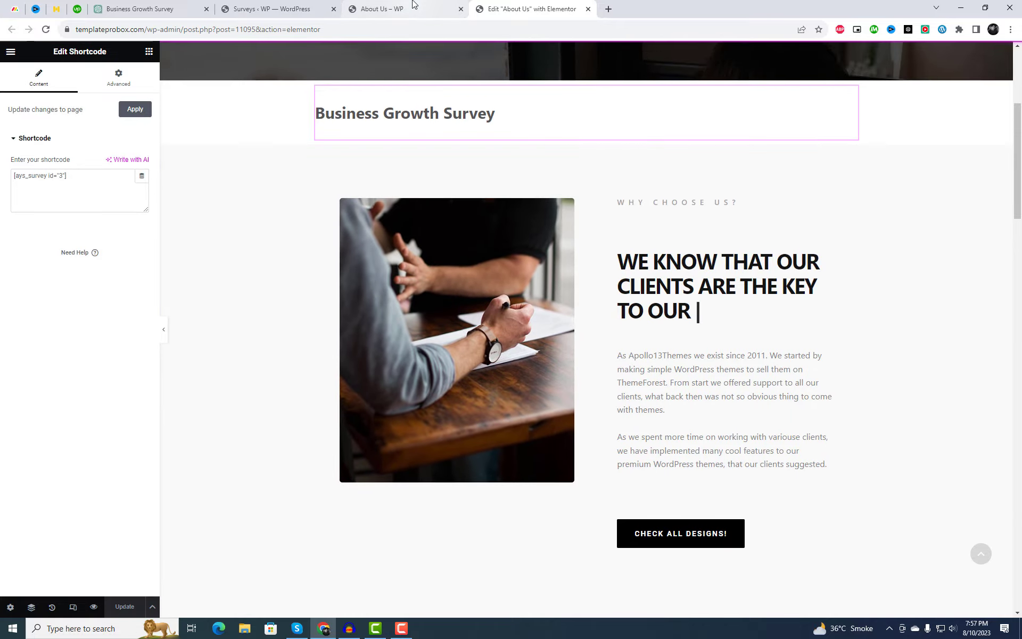
- Reload the live About Us page and answer the survey's General Business Information section with Technology, Retail and 4-6 years
left_click(415, 4)
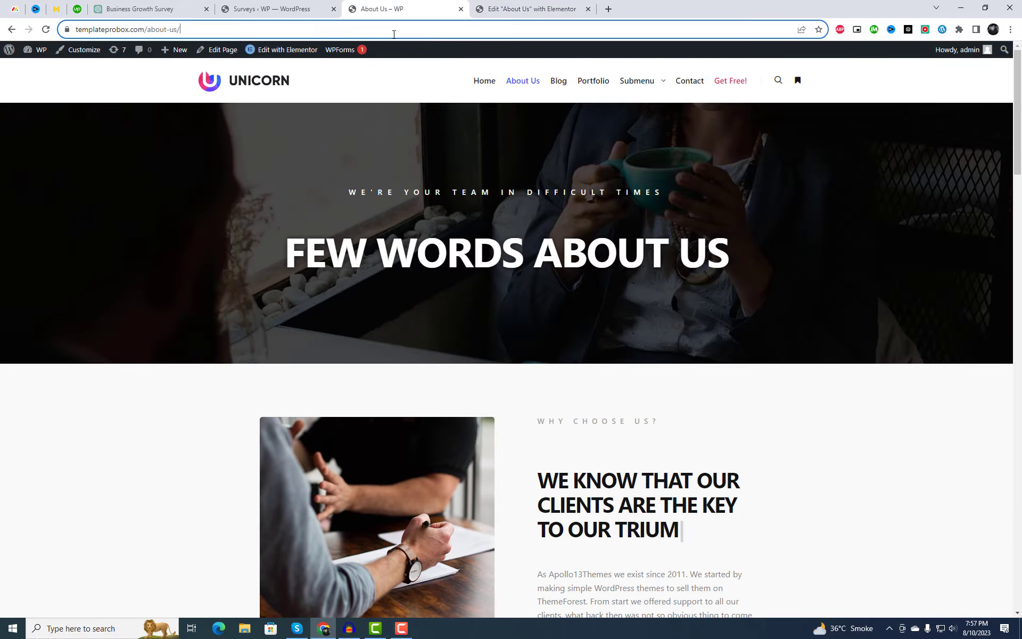
left_click(417, 28)
key("Return")
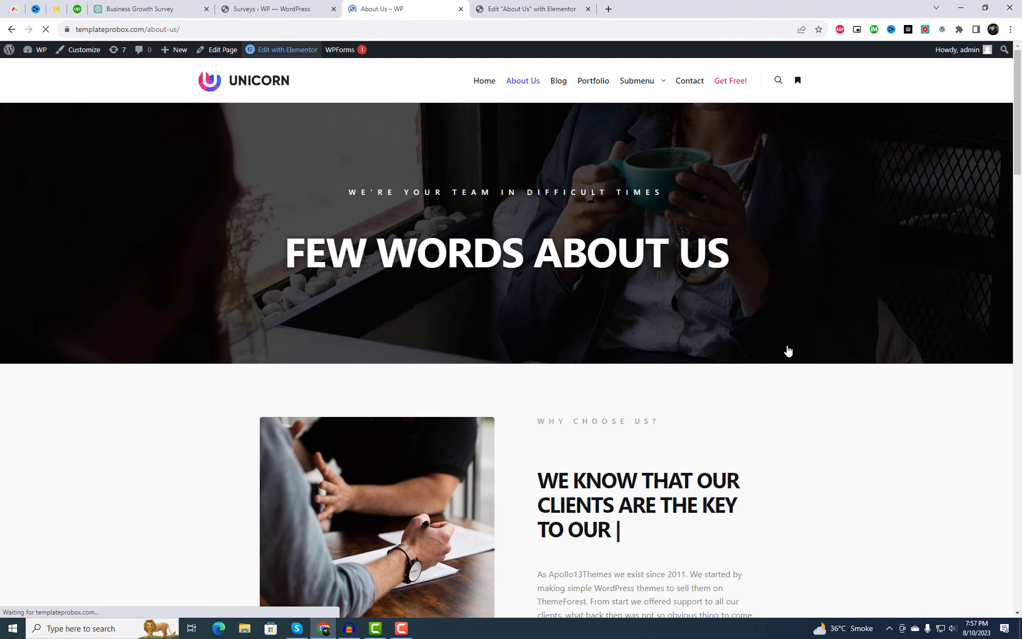
scroll(803, 350, "down", 5)
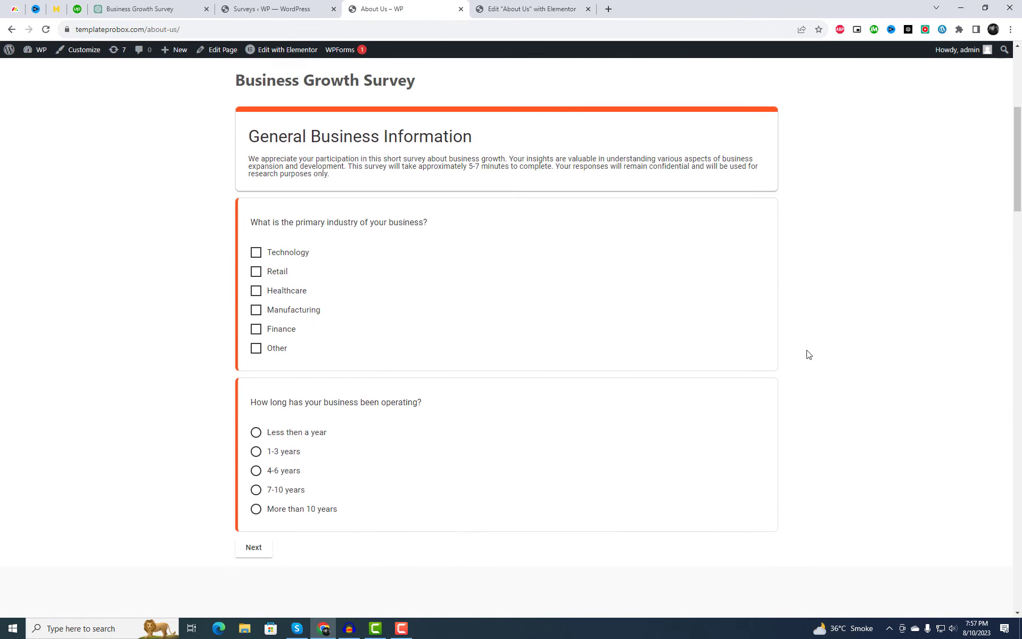
scroll(417, 197, "down", 1)
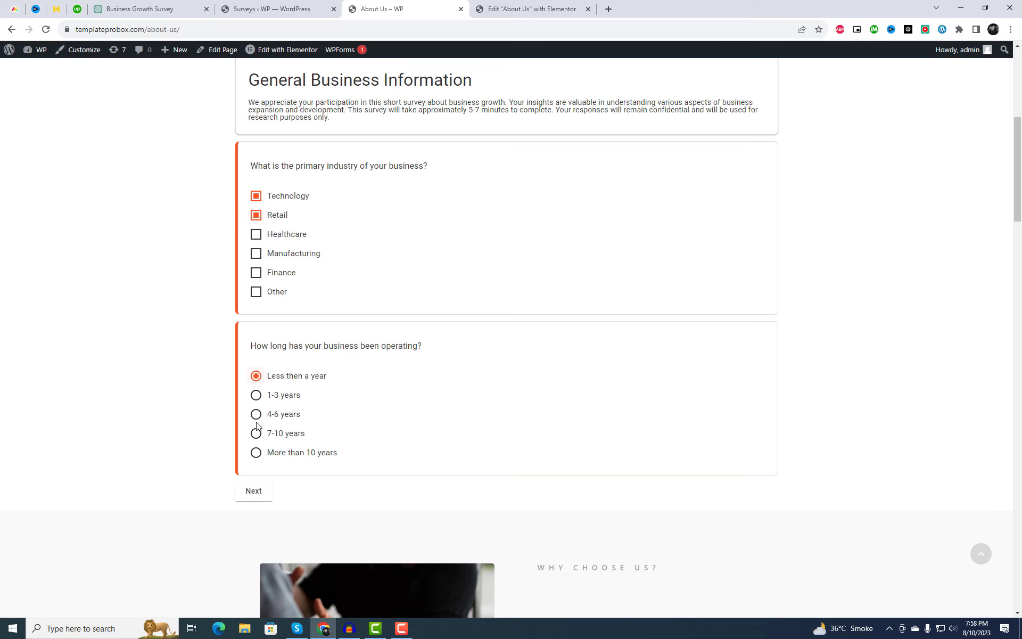
left_click(255, 490)
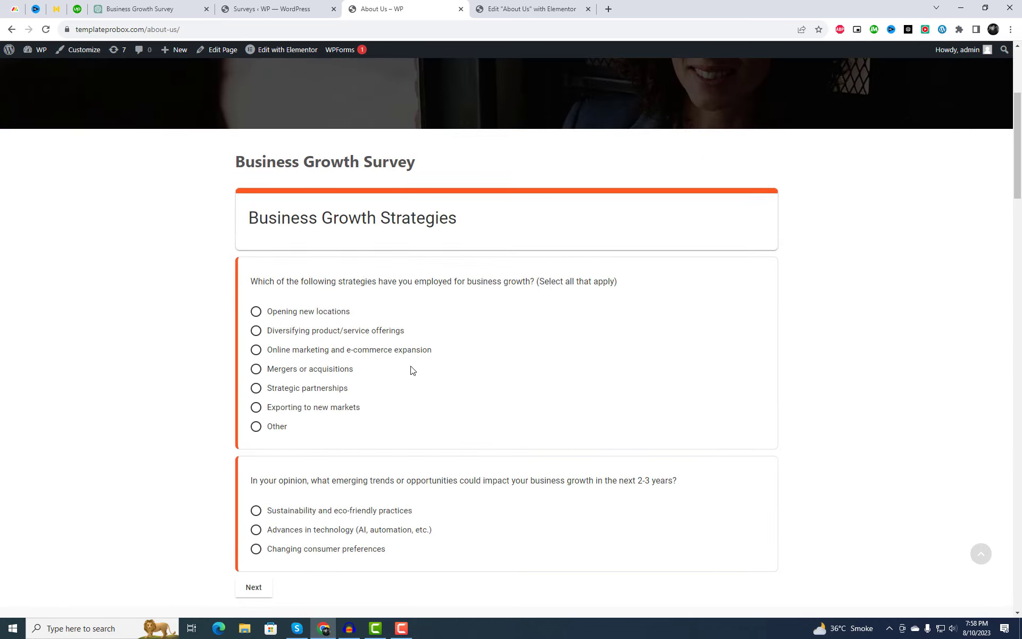
- Answer the Business Growth Strategies section with Diversifying product/service offerings and Advances in technology, and continue to the following section
left_click(259, 226)
scroll(390, 322, "down", 2)
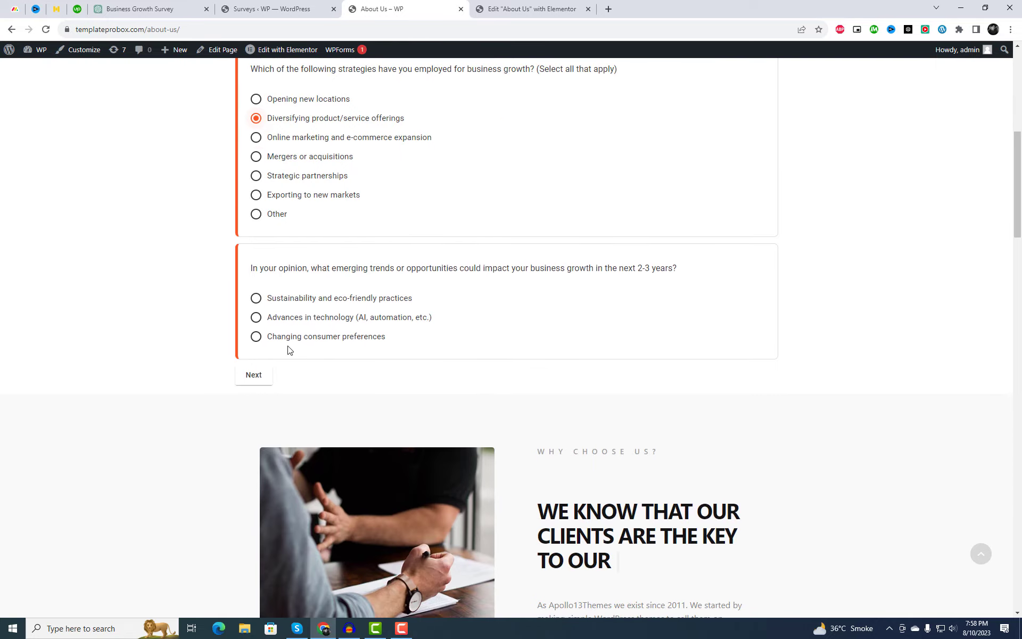
left_click(258, 381)
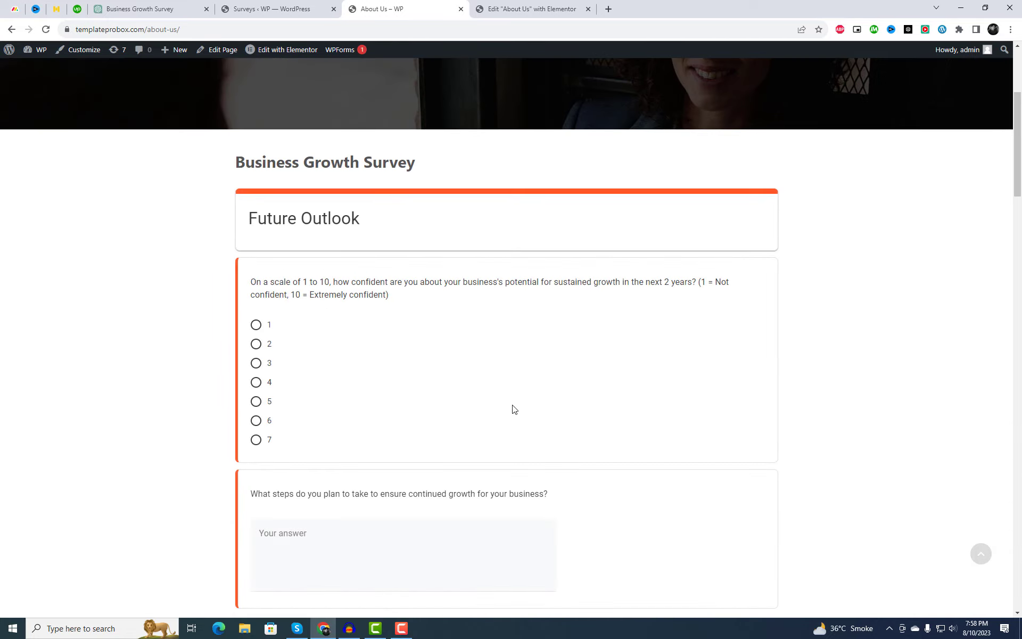
- Rate the growth confidence as 3, enter "Write answer" for the continued growth question and submit the survey
left_click(260, 263)
scroll(341, 373, "down", 2)
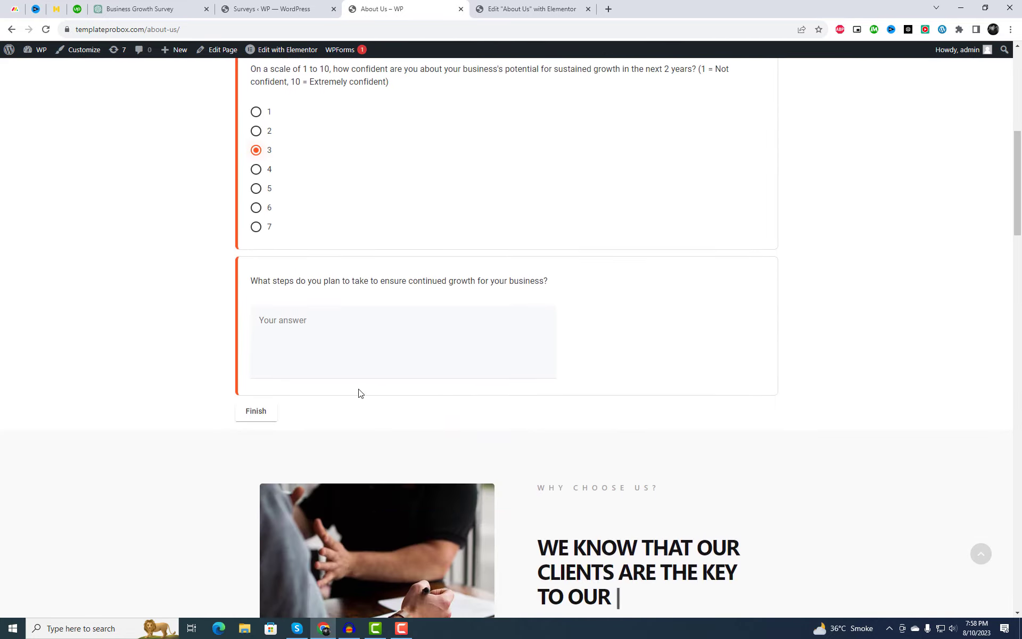
left_click(316, 319)
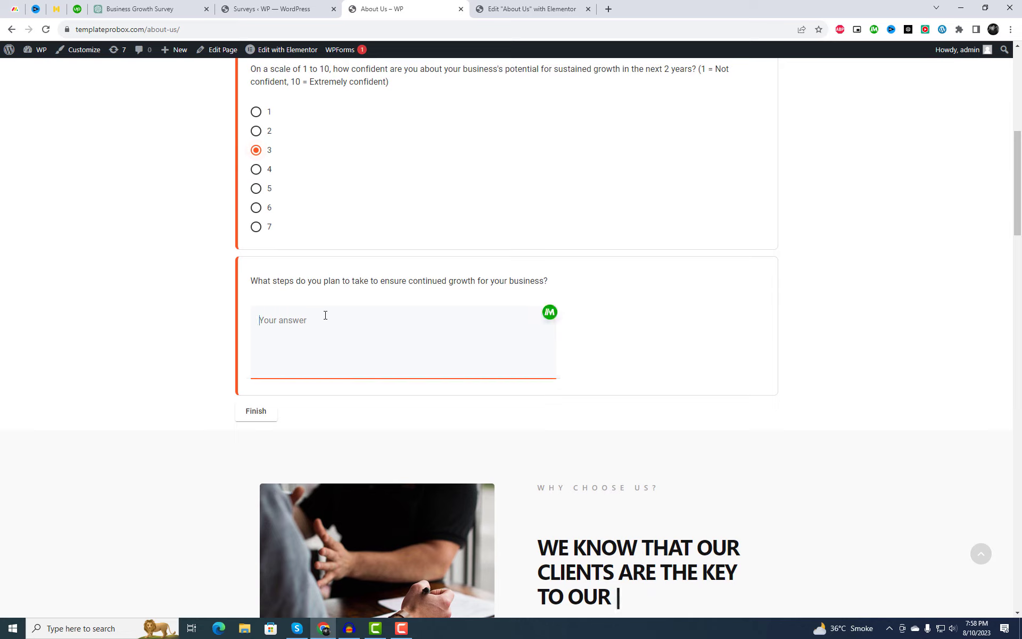
type("Wr")
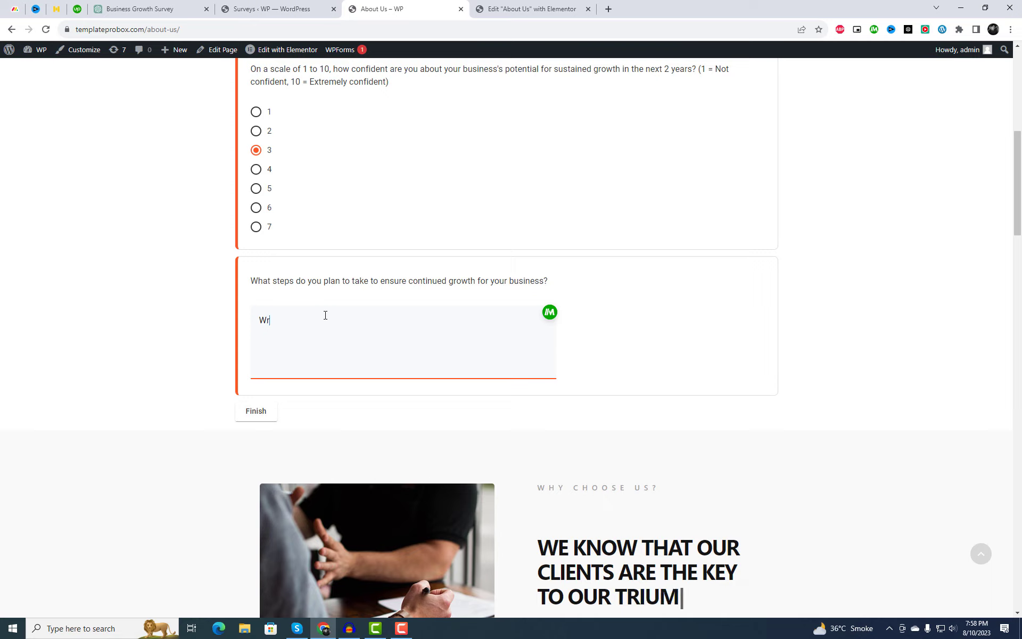
type("ite answer")
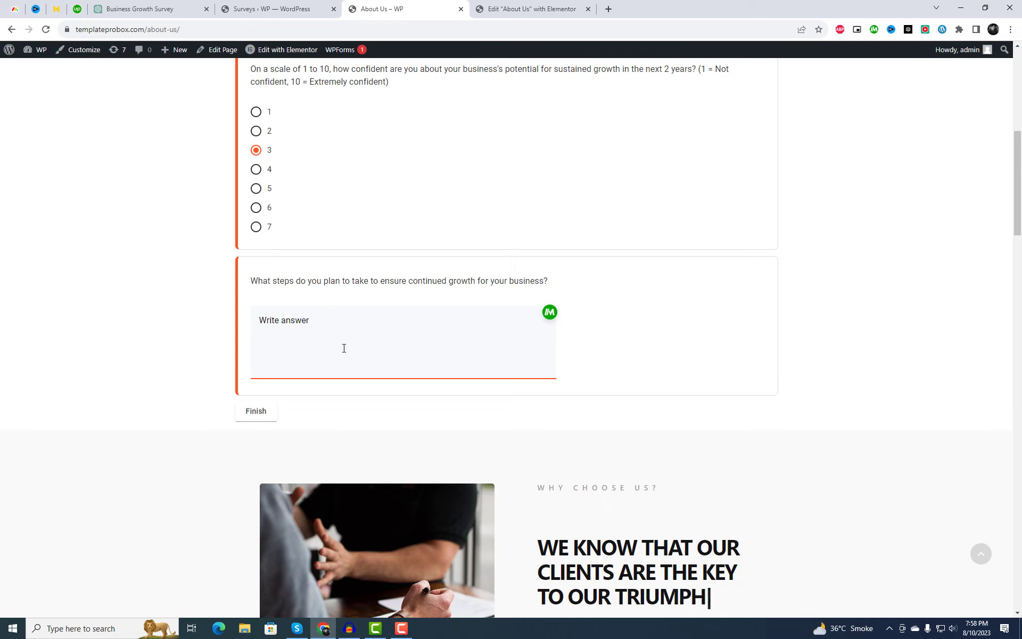
left_click(256, 411)
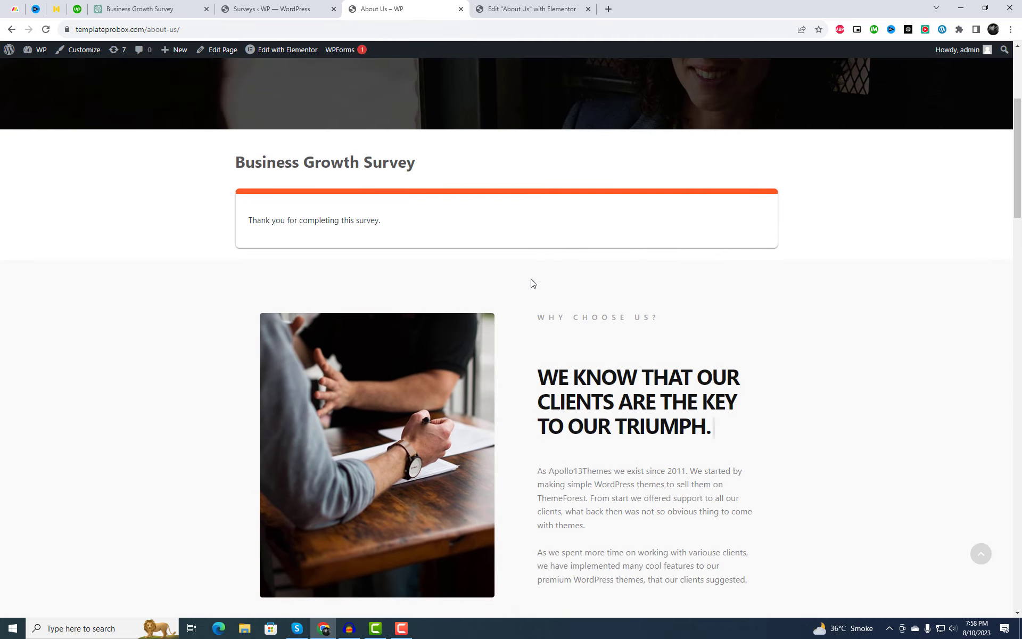
left_click_drag(249, 221, 389, 226)
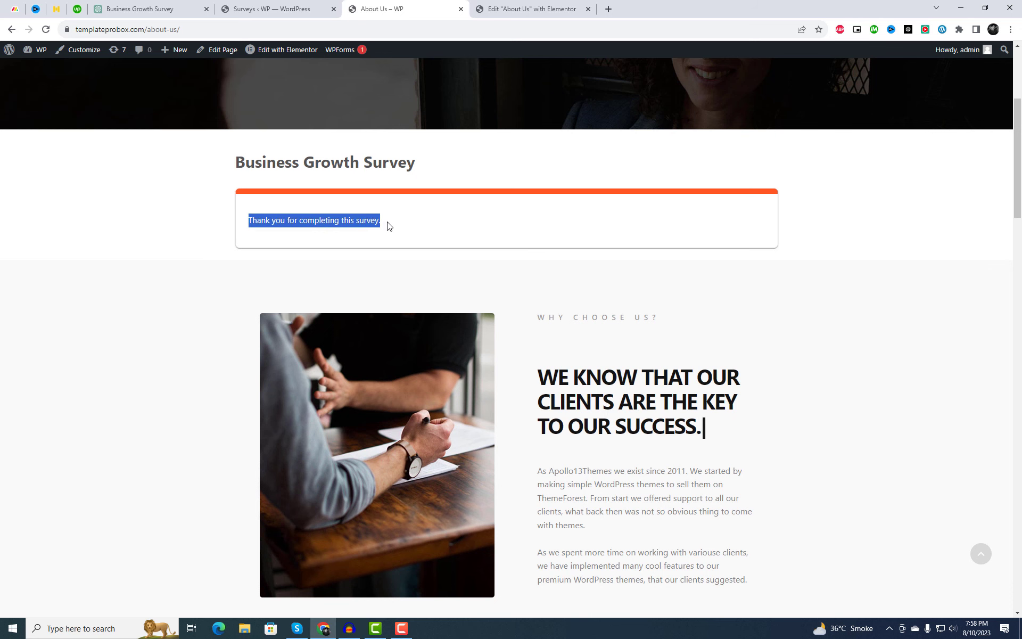
left_click(505, 103)
- Open the Business Growth Survey's submission details from Survey Maker's Submissions page in a new browser tab
left_click(278, 9)
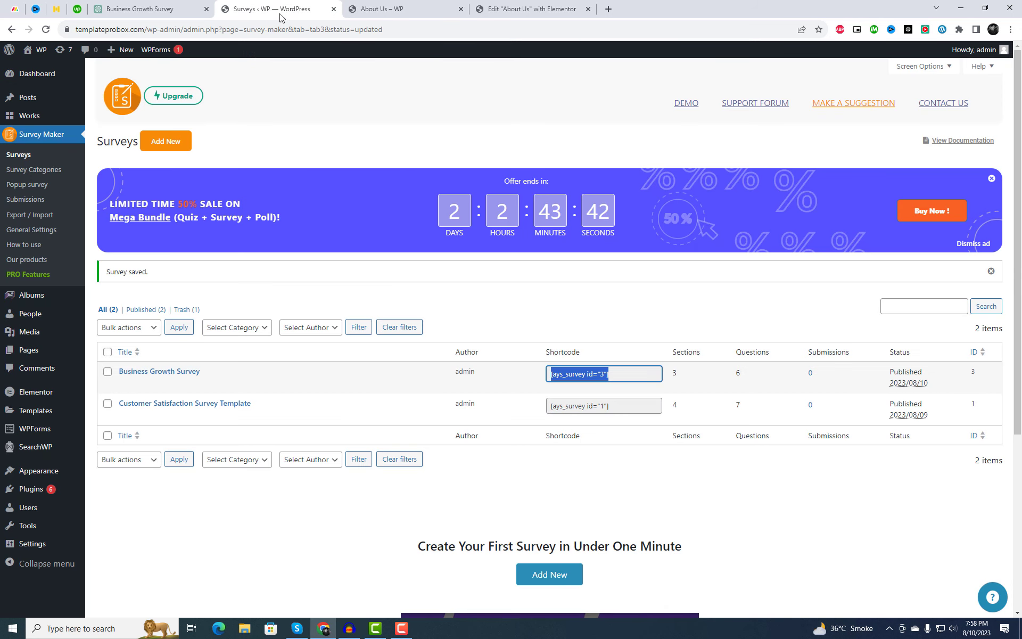
left_click(23, 200)
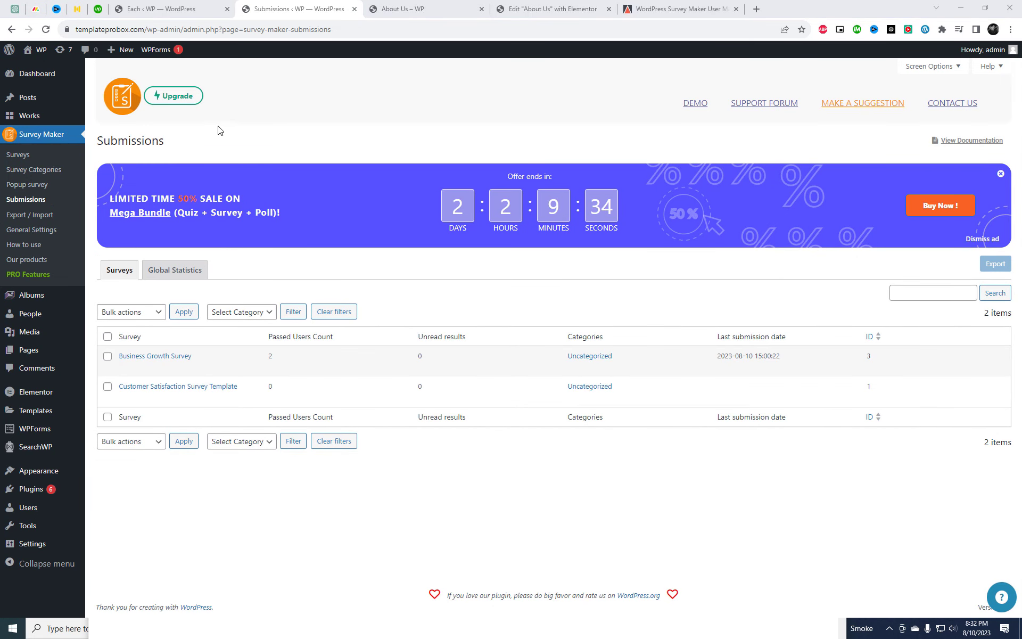
right_click(147, 375)
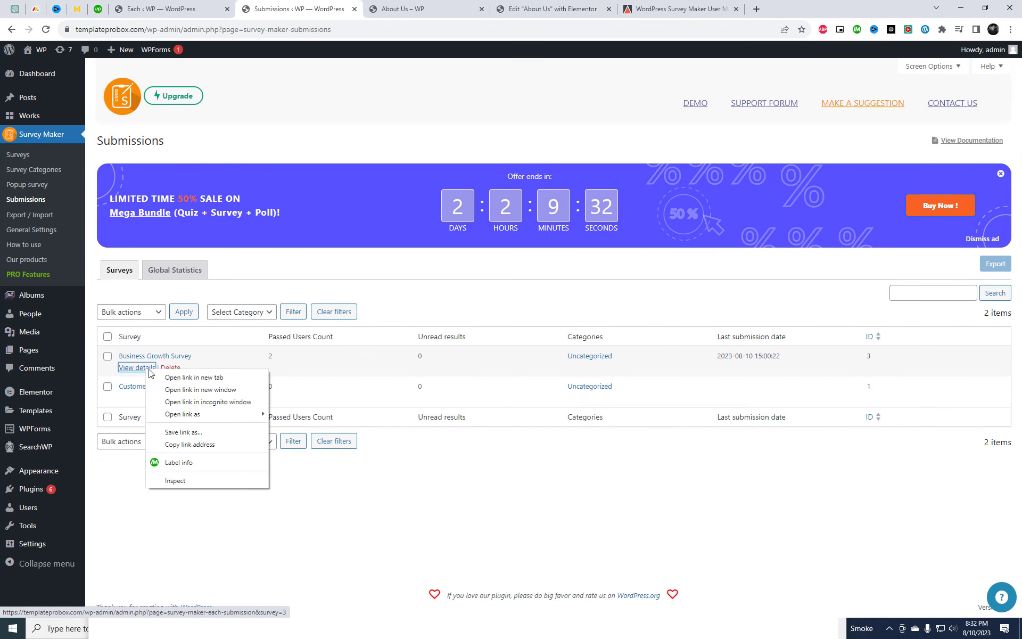
left_click(175, 389)
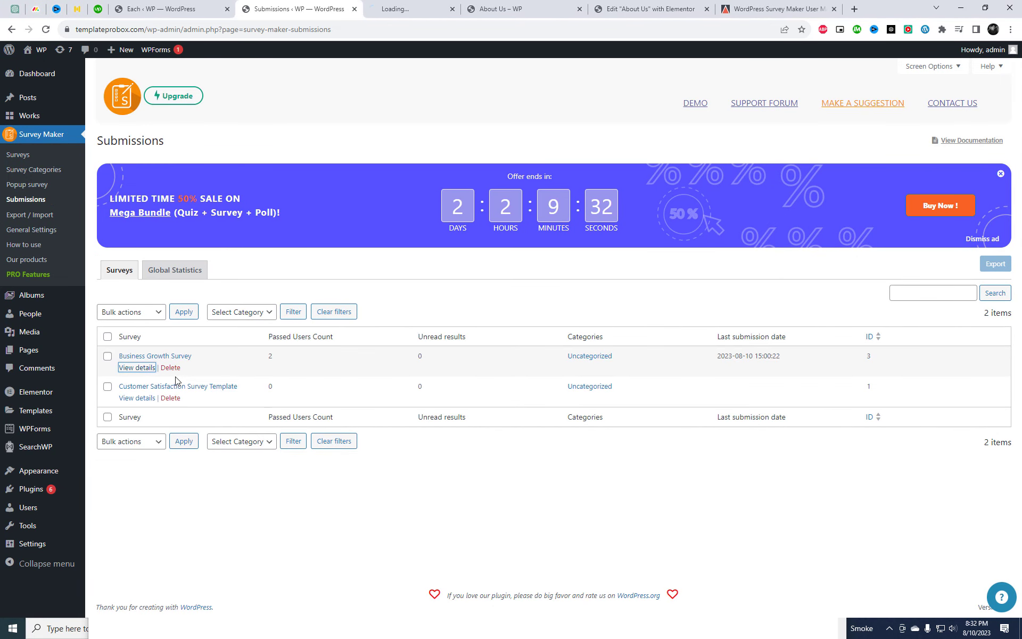
left_click(394, 7)
- Review the summary charts of the Business Growth Survey's answers from General Business Information through Future Outlook
scroll(989, 438, "down", 5)
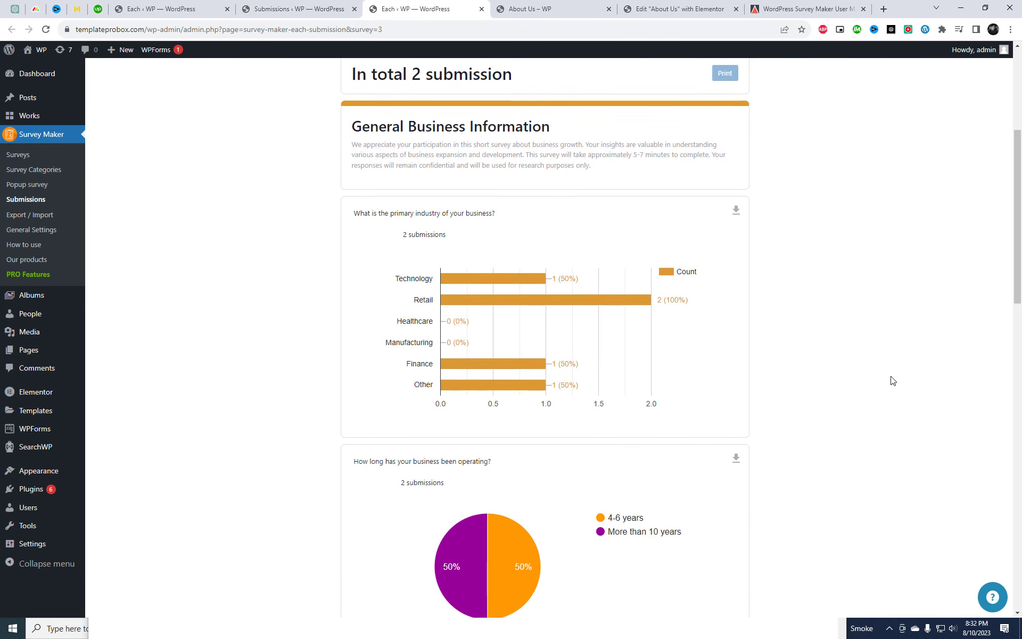
scroll(844, 410, "down", 5)
scroll(845, 410, "down", 12)
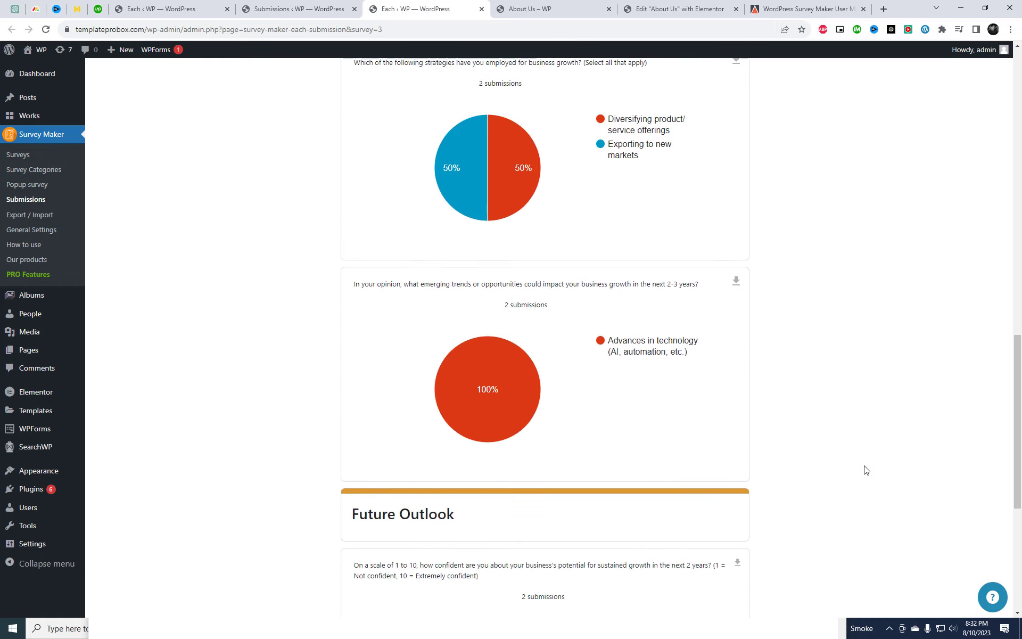
scroll(918, 548, "down", 2)
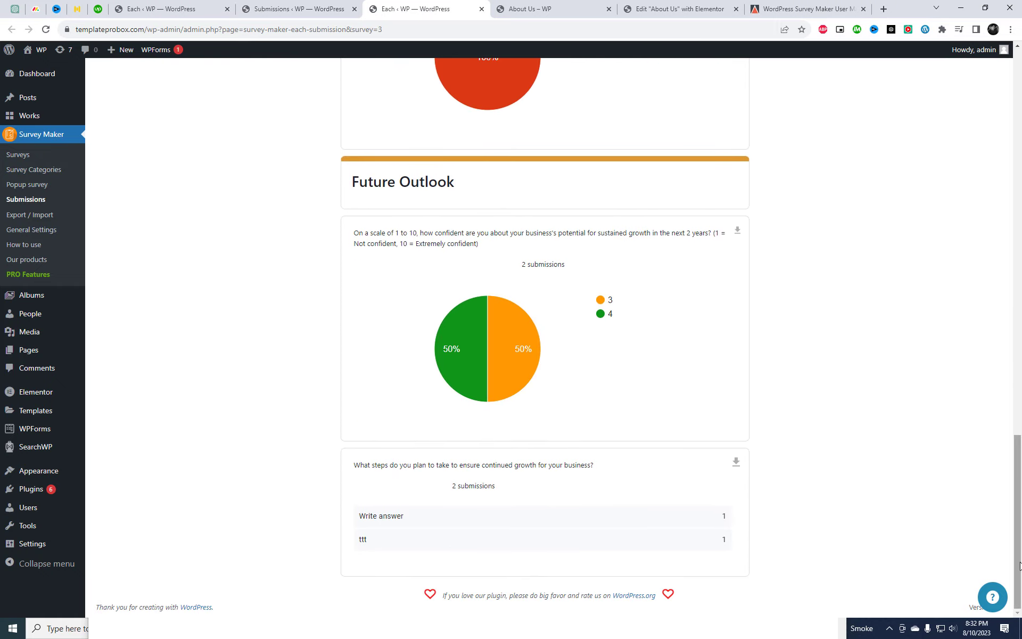
scroll(479, 373, "up", 20)
scroll(624, 303, "down", 1)
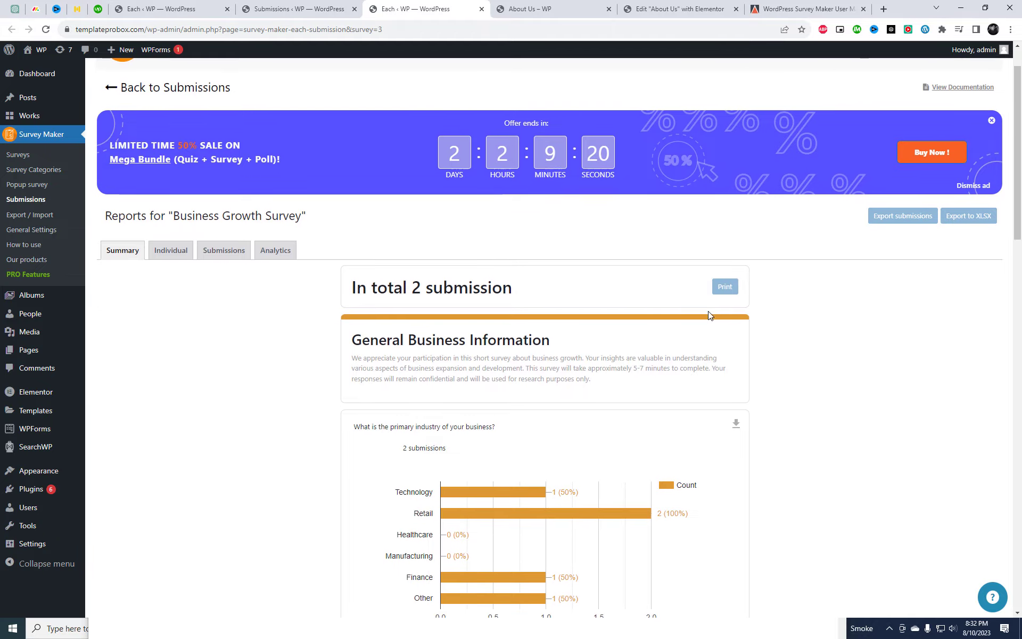
- Show response 1 in the individual reports and review its user information and answers
left_click(178, 259)
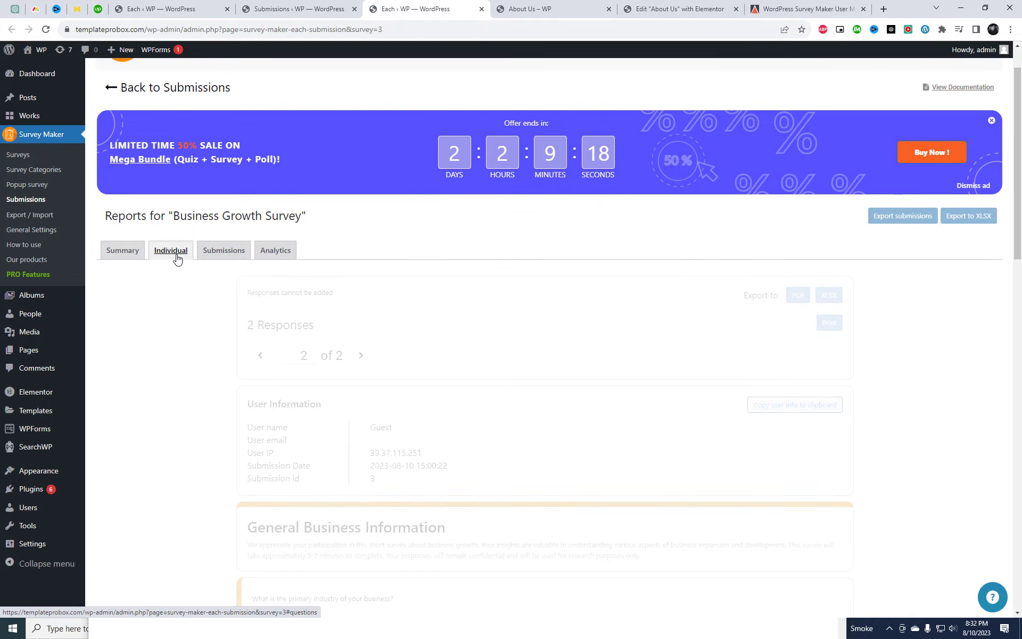
left_click(260, 355)
scroll(628, 445, "down", 6)
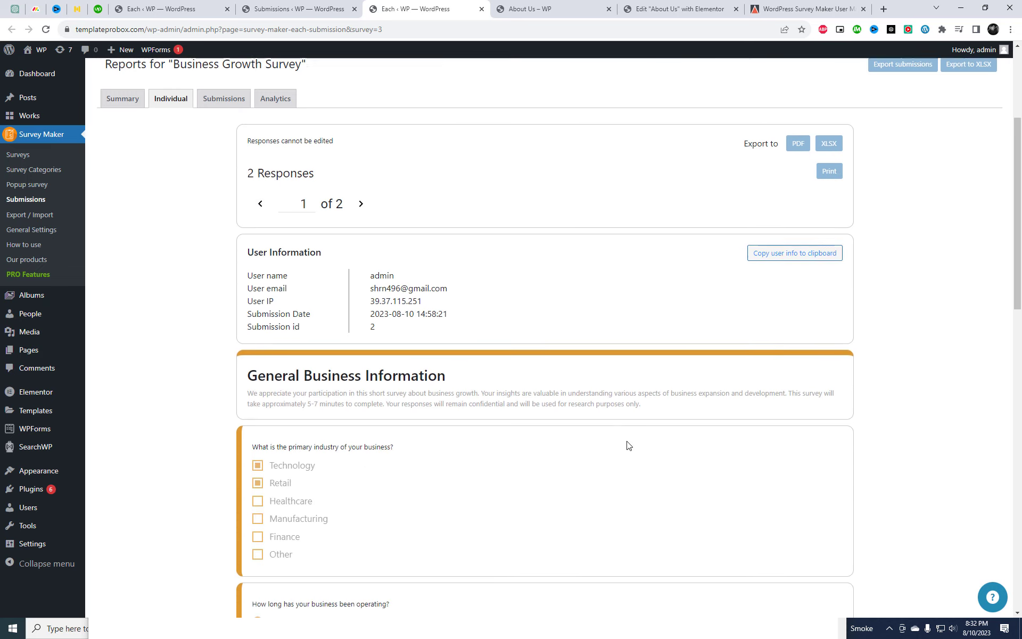
scroll(628, 446, "down", 11)
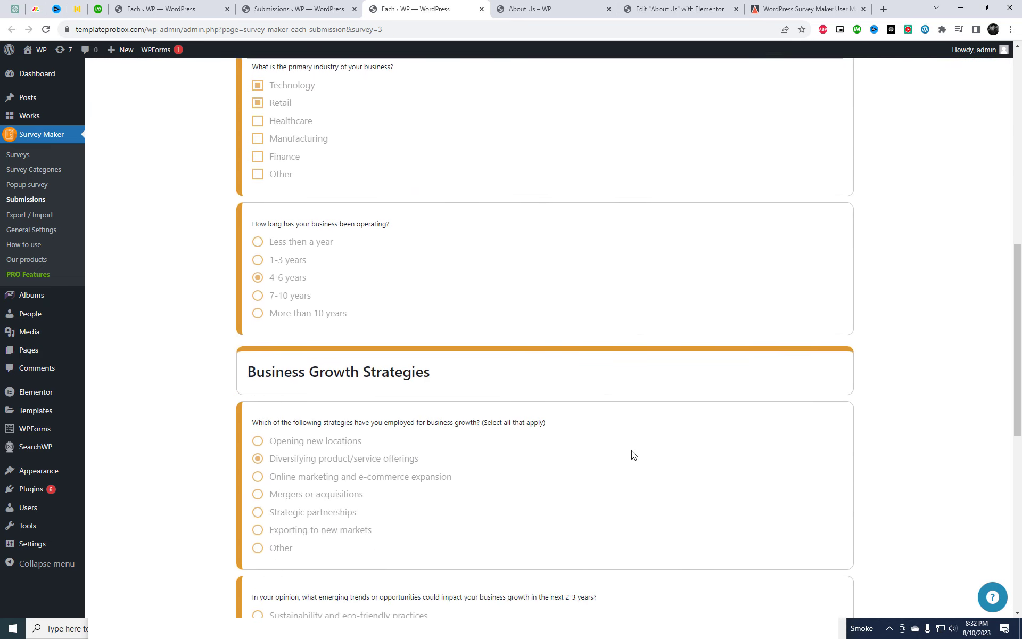
scroll(648, 489, "down", 3)
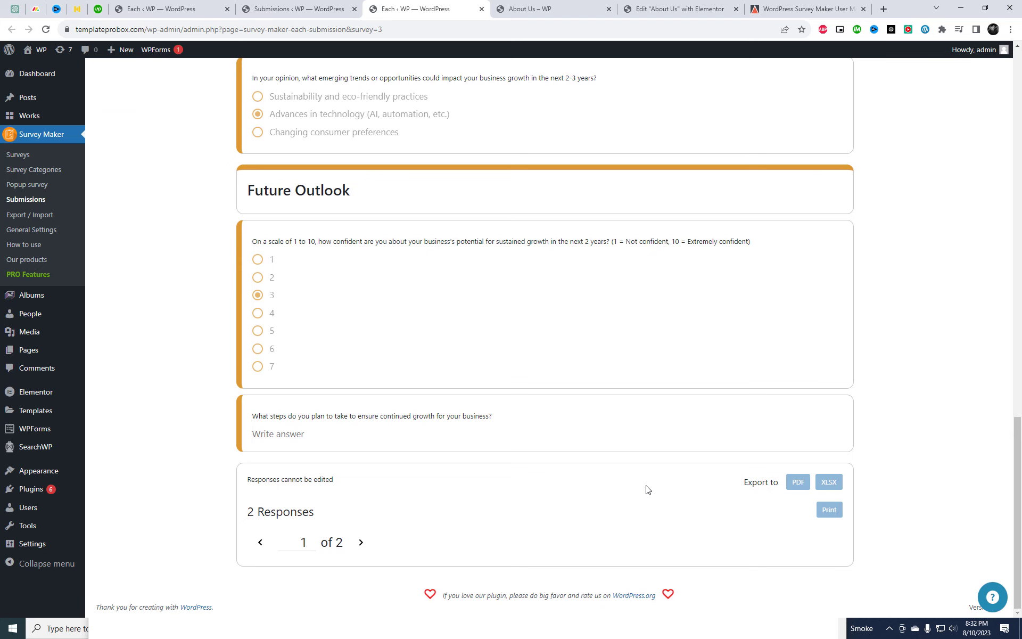
scroll(648, 489, "up", 20)
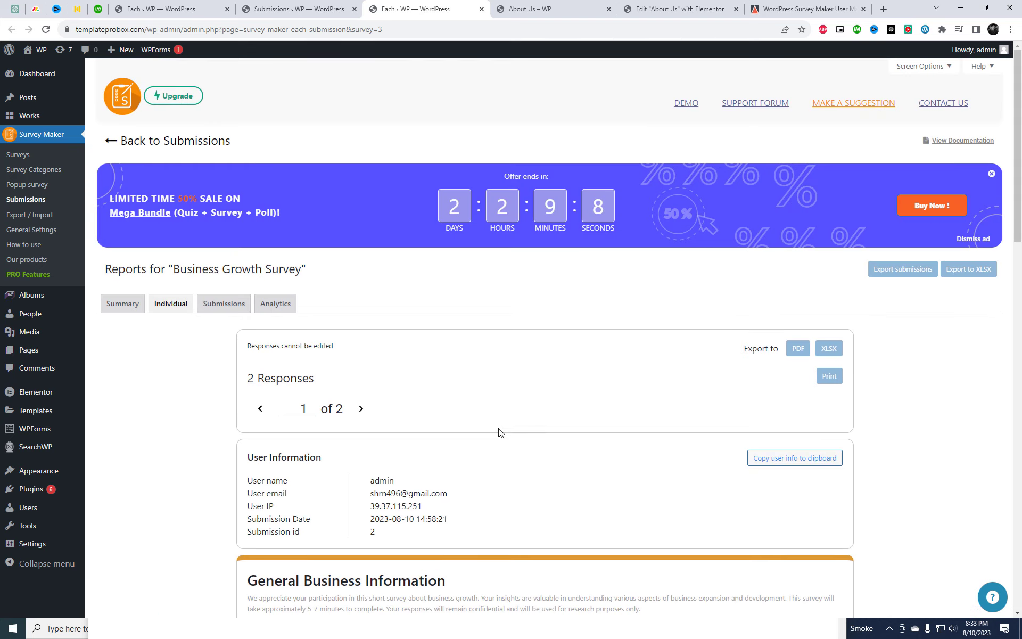
- View the Business Growth Survey's list of submissions and its analytics report
left_click(226, 304)
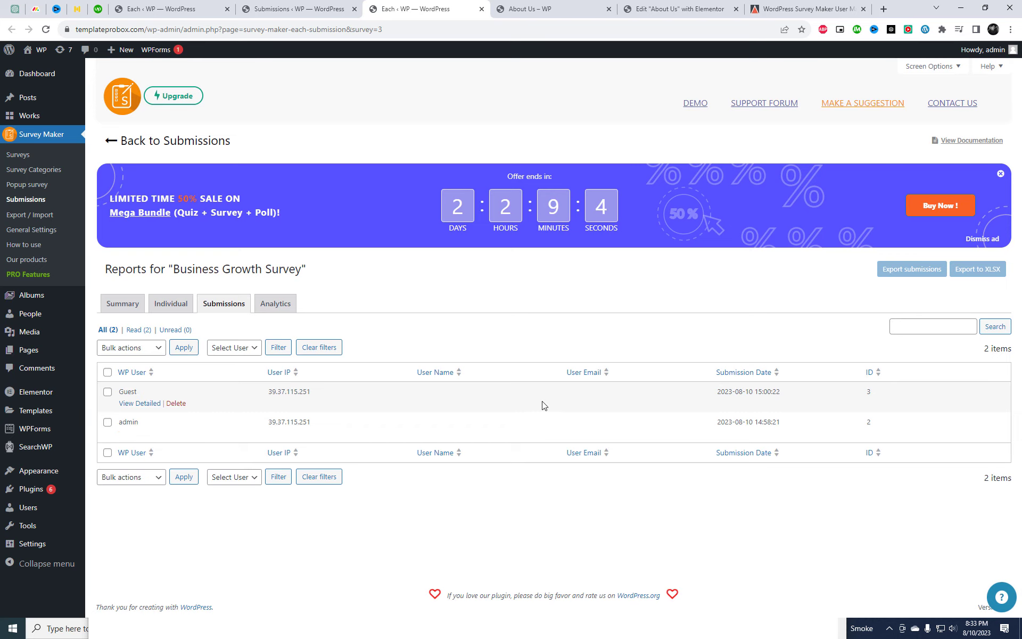
left_click(287, 312)
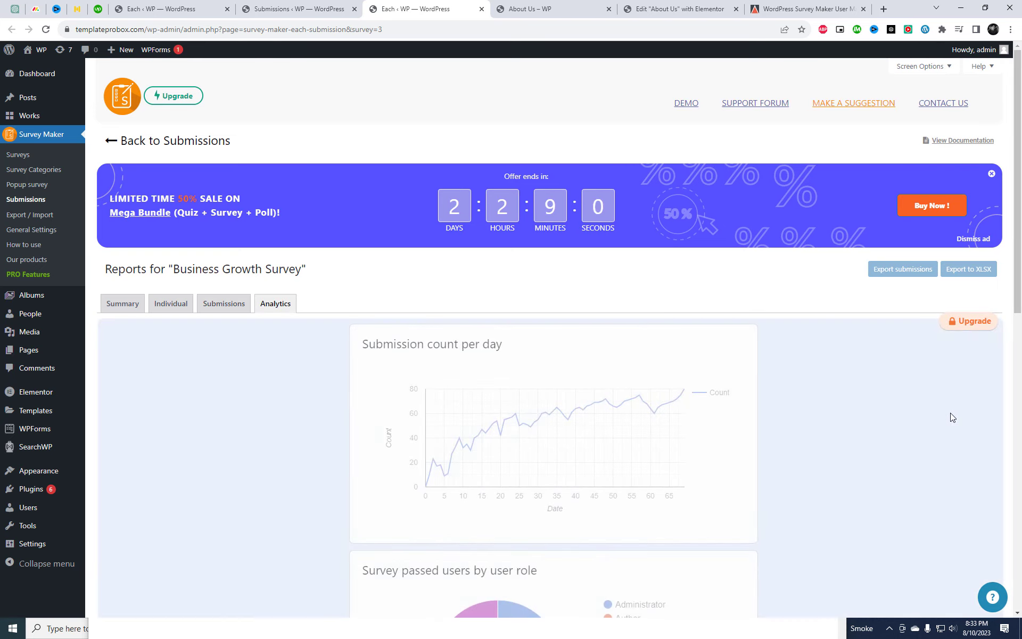
- View the Business Growth Survey's summary report and individual responses, and try to export the responses to XLSX
left_click(122, 309)
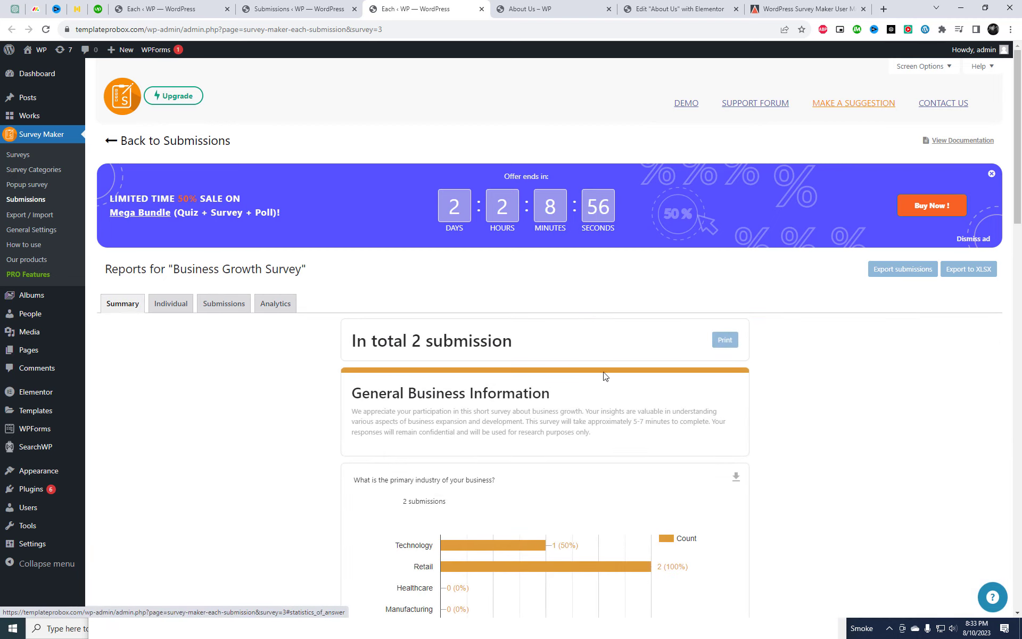
left_click(170, 312)
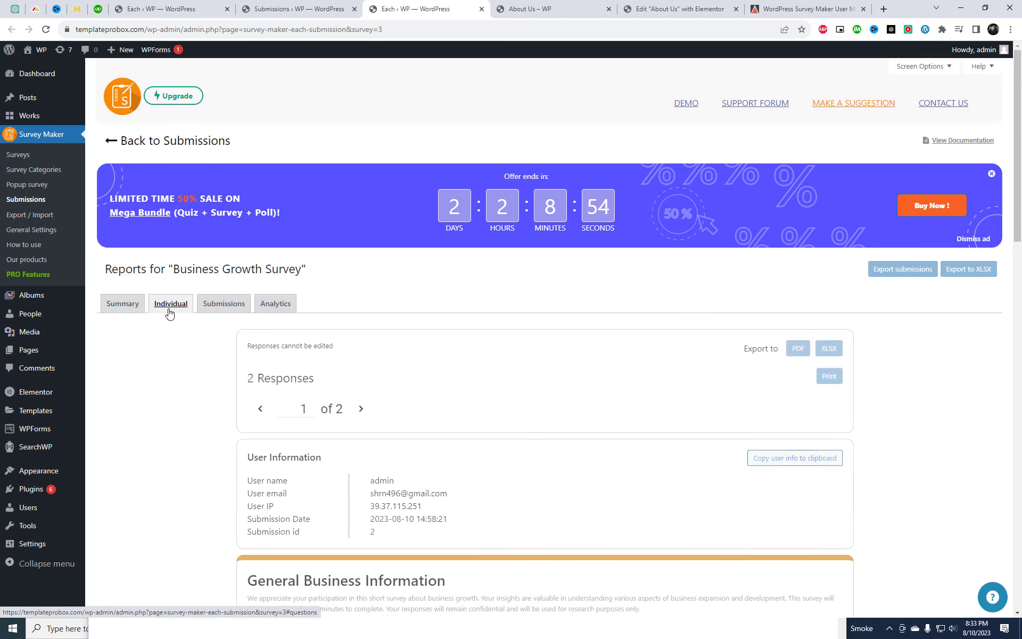
left_click(829, 349)
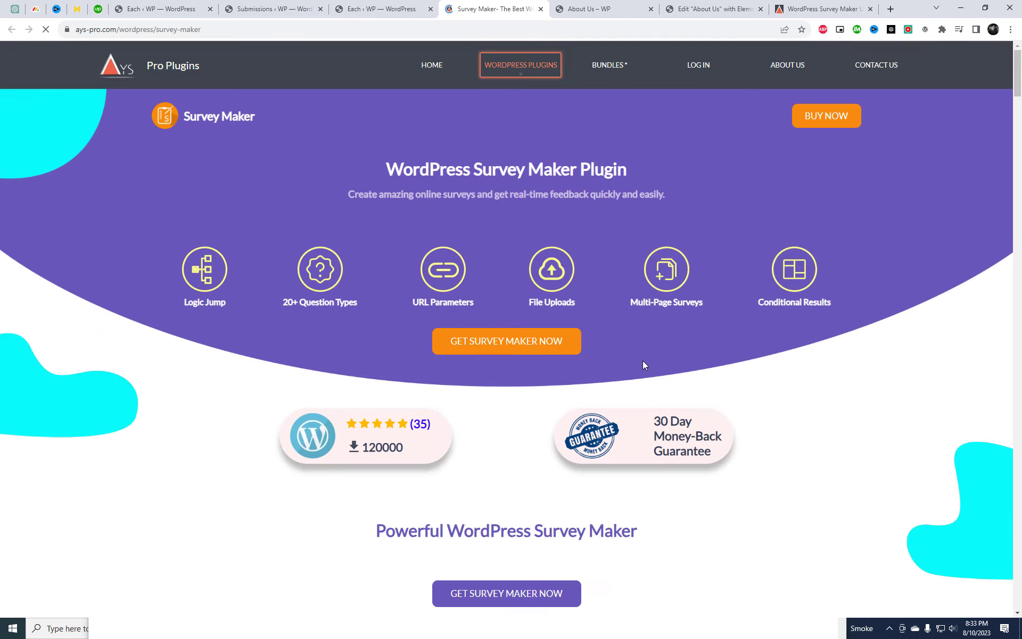
left_click(409, 7)
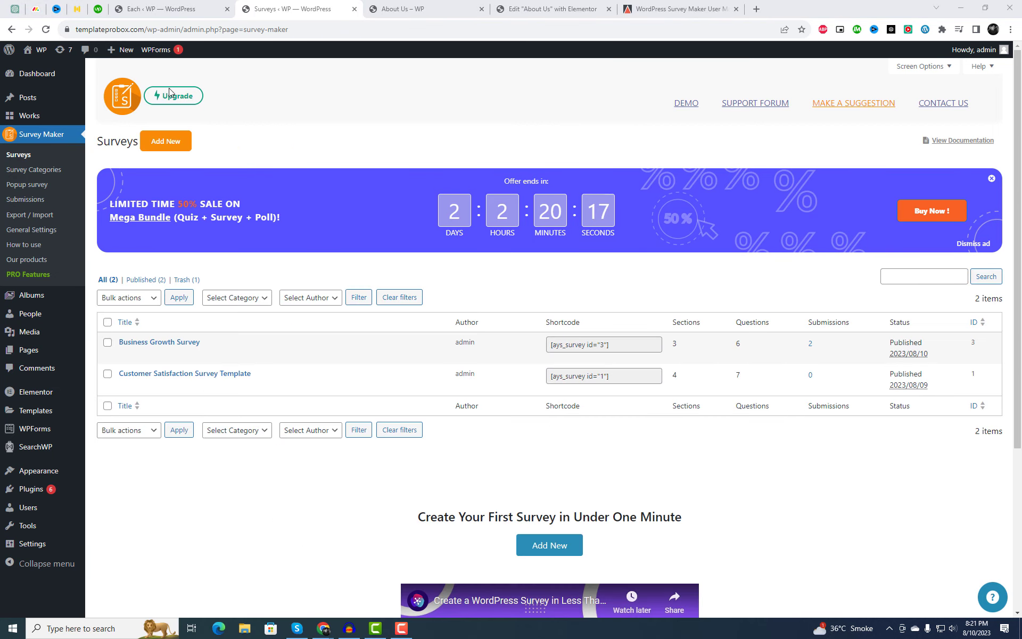
- Open the Business Growth Survey for editing and show its style settings
left_click(122, 356)
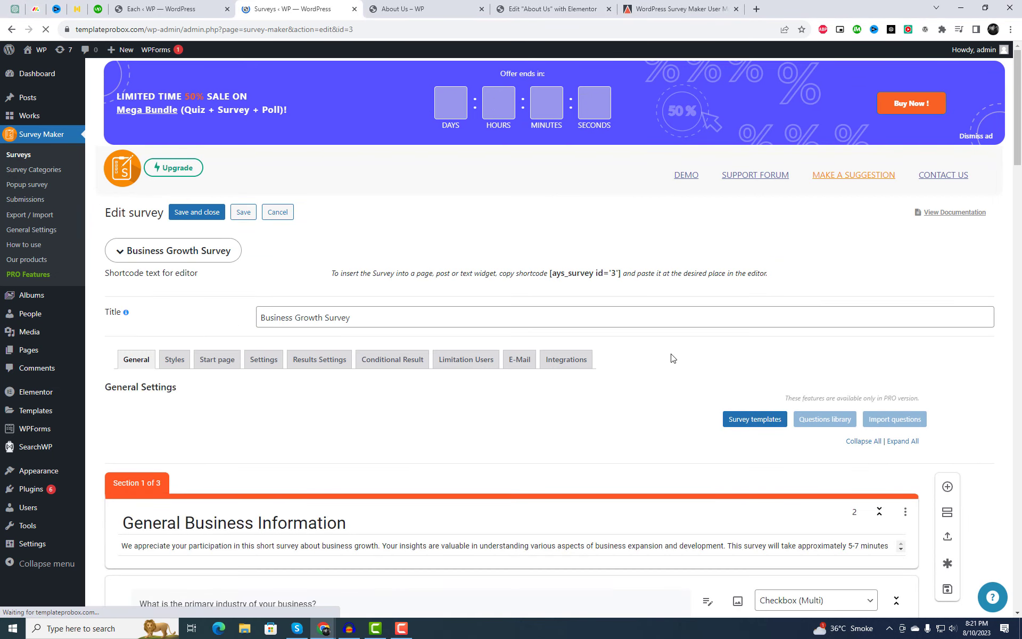
scroll(354, 317, "down", 4)
left_click(174, 161)
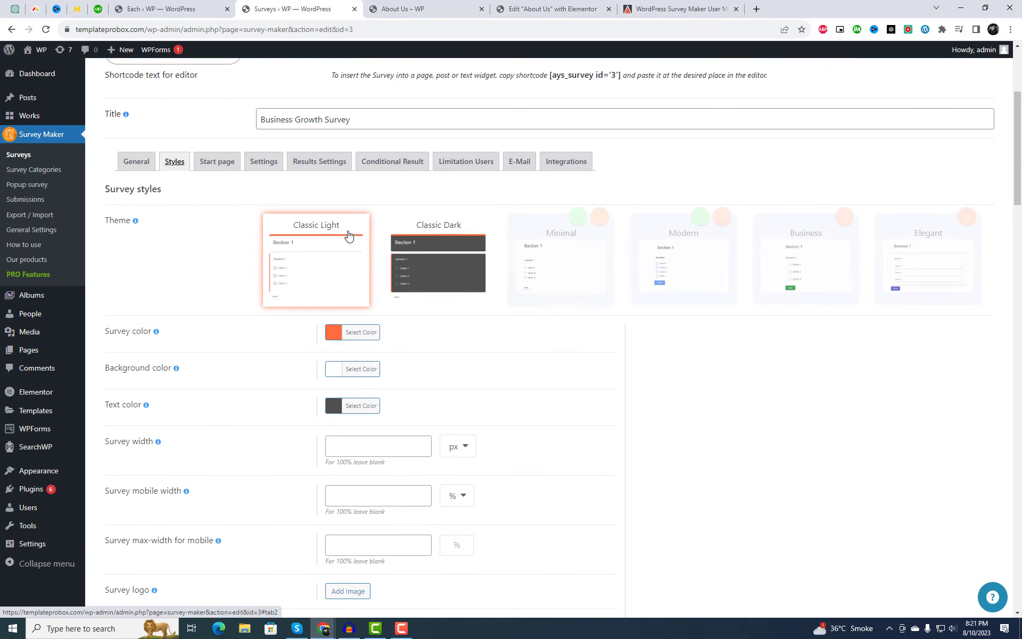
- Try the Classic Dark theme on the survey and switch back to Classic Light
left_click(413, 260)
scroll(570, 376, "down", 2)
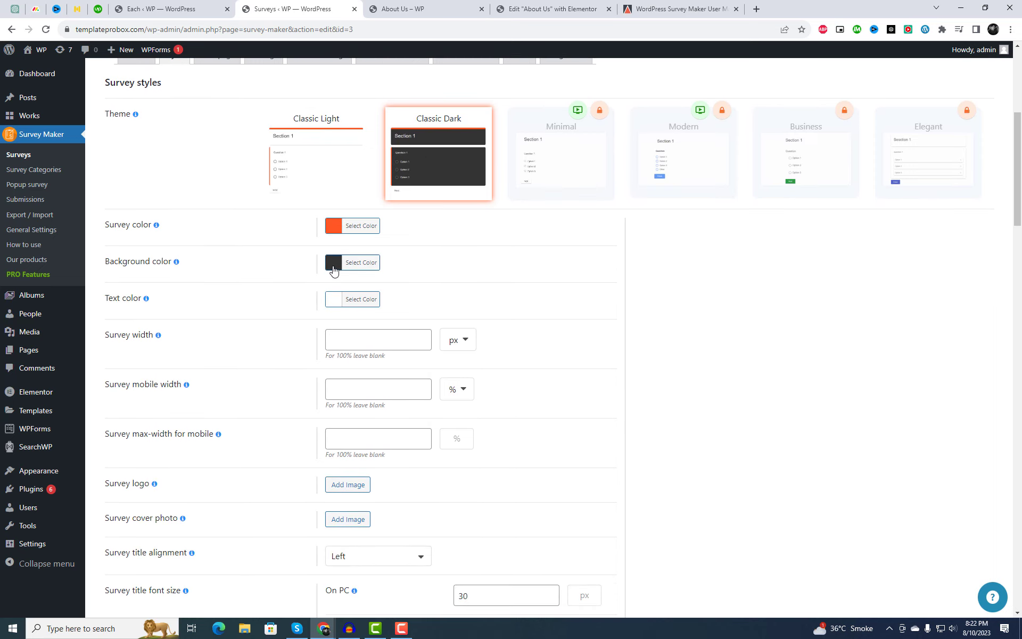
left_click(327, 173)
scroll(767, 393, "up", 1)
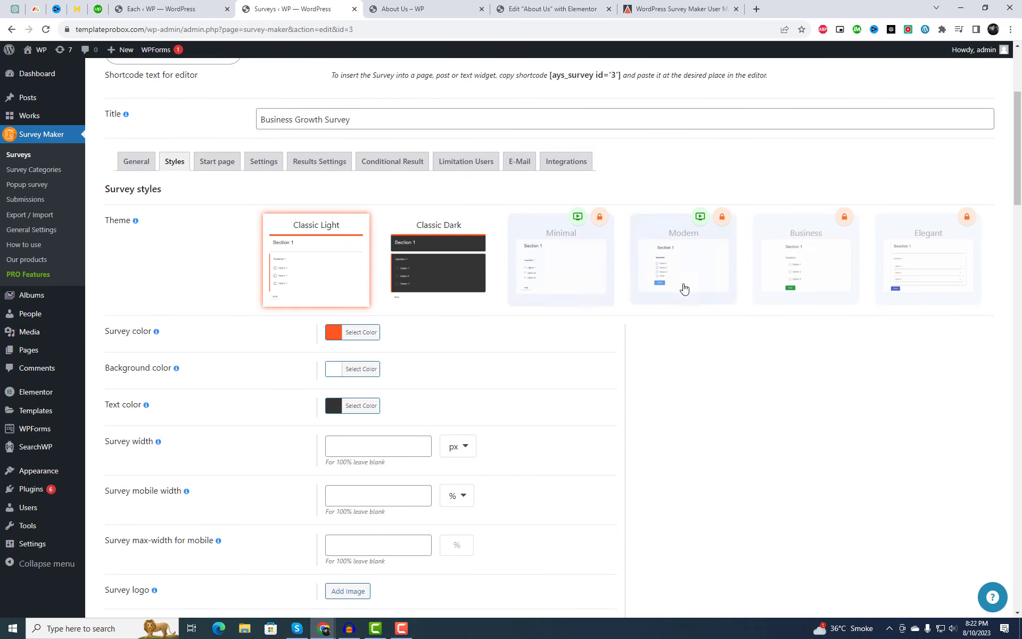
- Change the survey color to the preset orange swatch
left_click(337, 281)
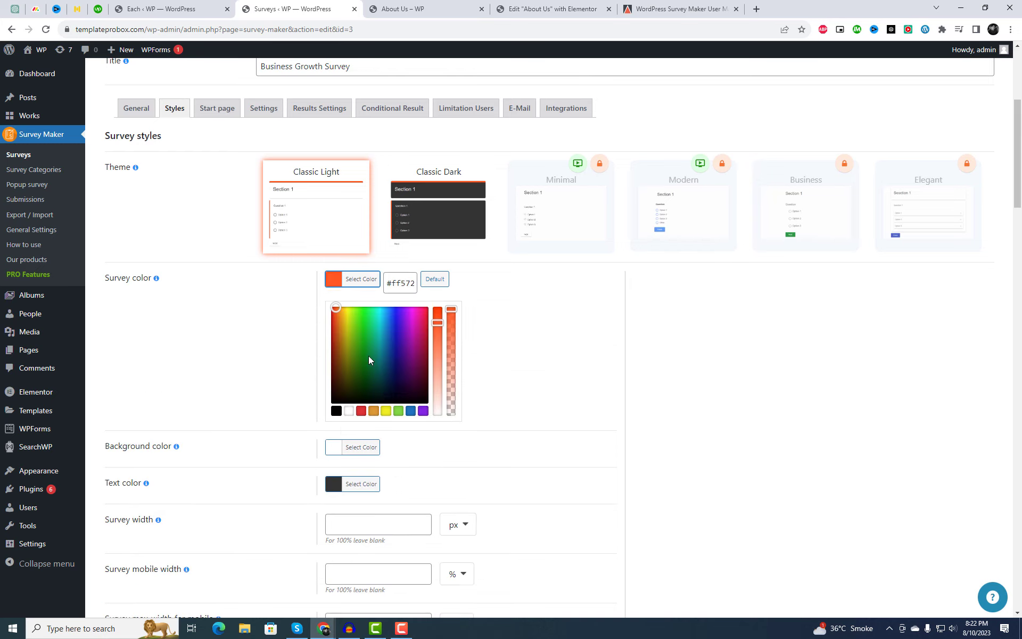
left_click(373, 411)
left_click(736, 438)
- Set the survey width to 100 with % as its unit
scroll(665, 477, "down", 2)
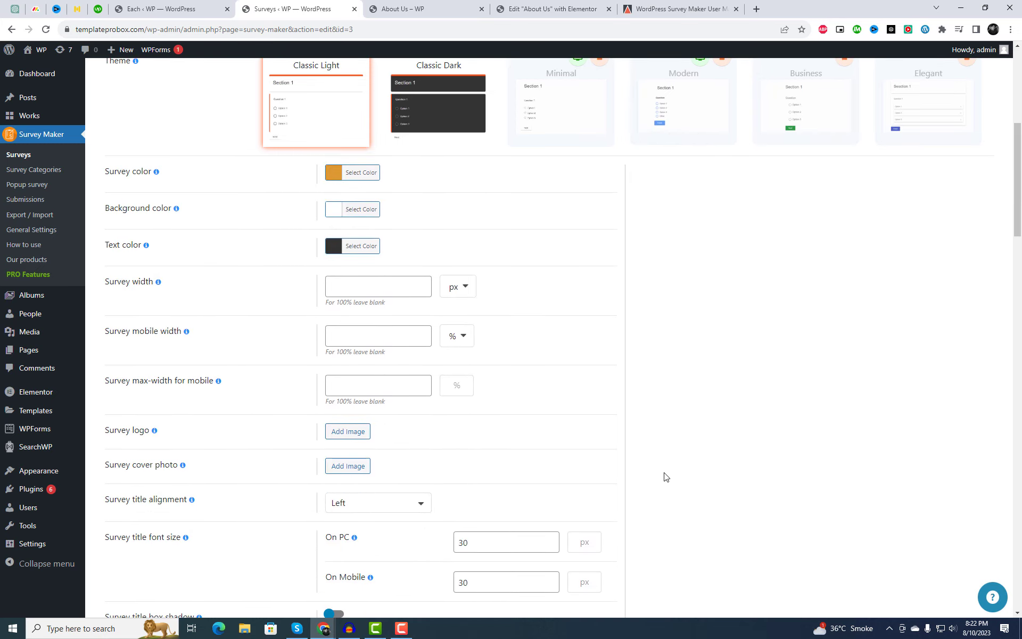
left_click(457, 286)
left_click(453, 331)
left_click(411, 283)
left_click(640, 340)
scroll(388, 289, "down", 1)
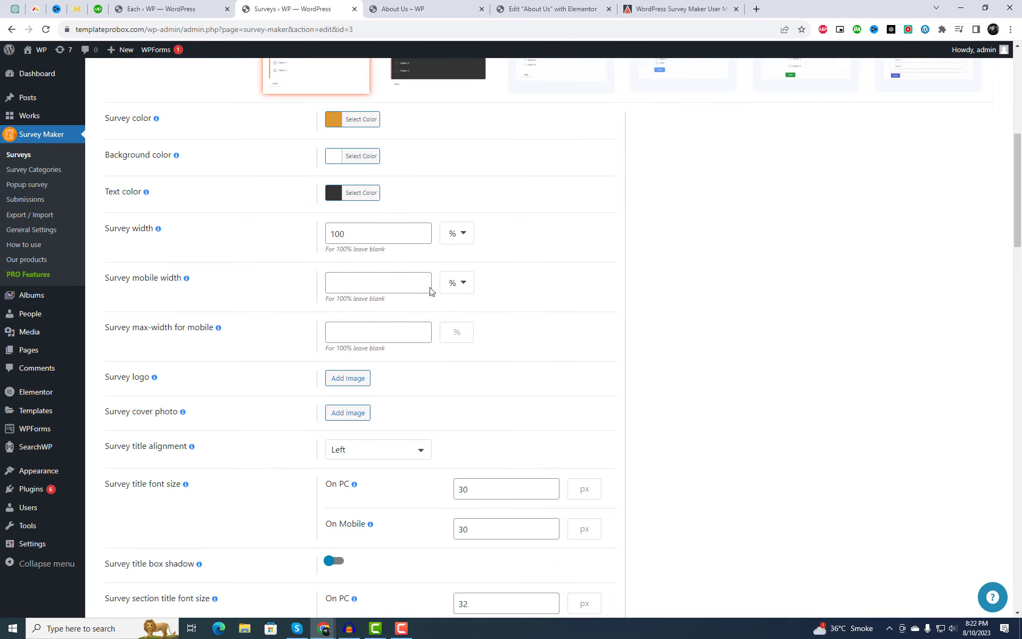
- Try the Center and Right alignments for the survey title and return it to Left
scroll(399, 285, "down", 2)
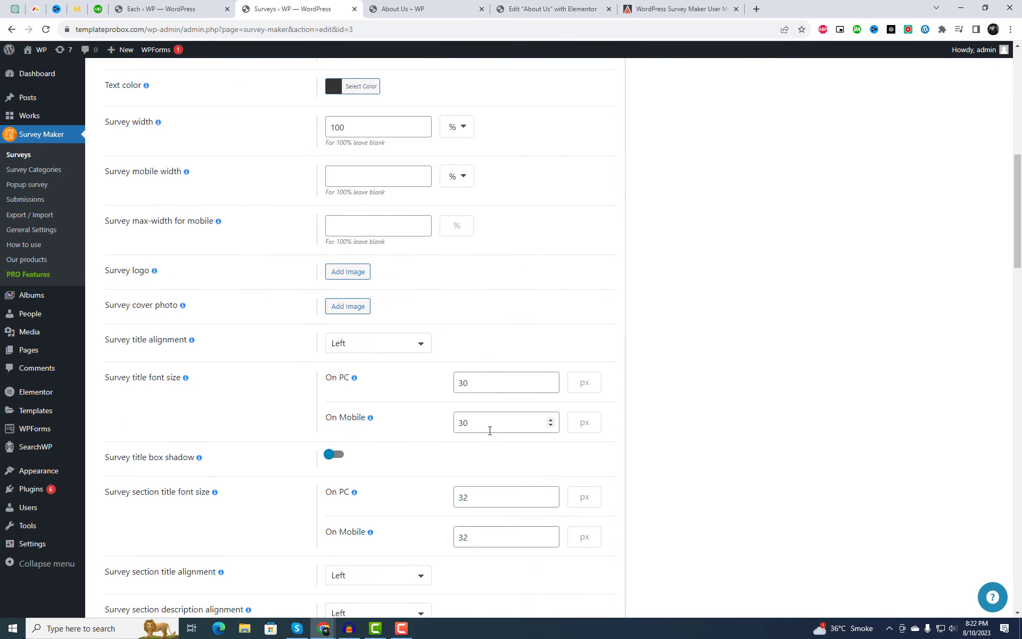
scroll(349, 277, "down", 1)
left_click(370, 291)
left_click(352, 334)
left_click(356, 291)
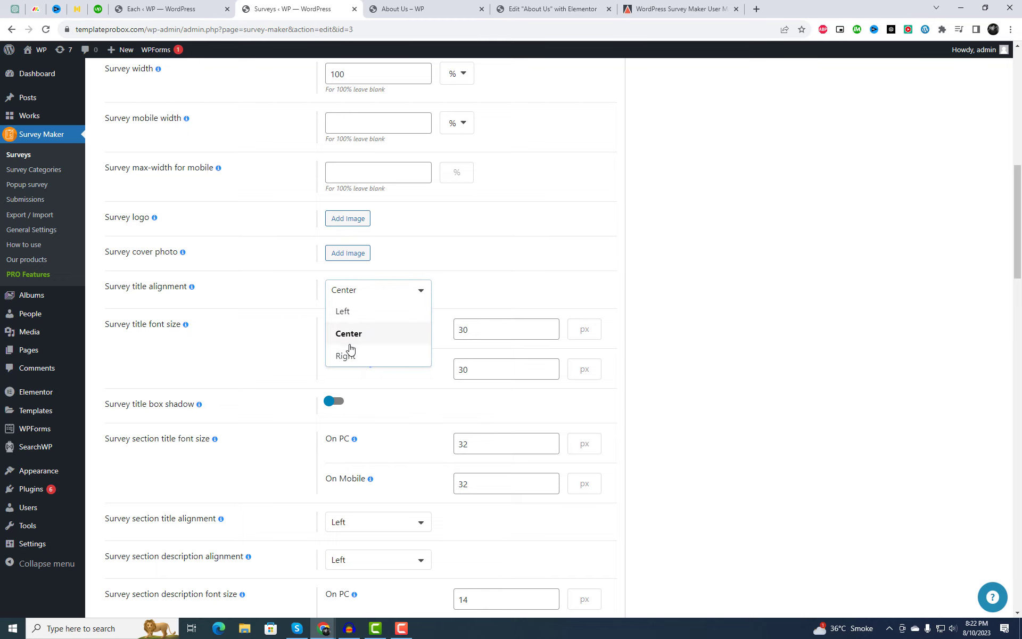
left_click(346, 356)
left_click(378, 291)
left_click(344, 310)
- Set the survey title font size to 28 px on both PC and mobile
scroll(524, 394, "down", 2)
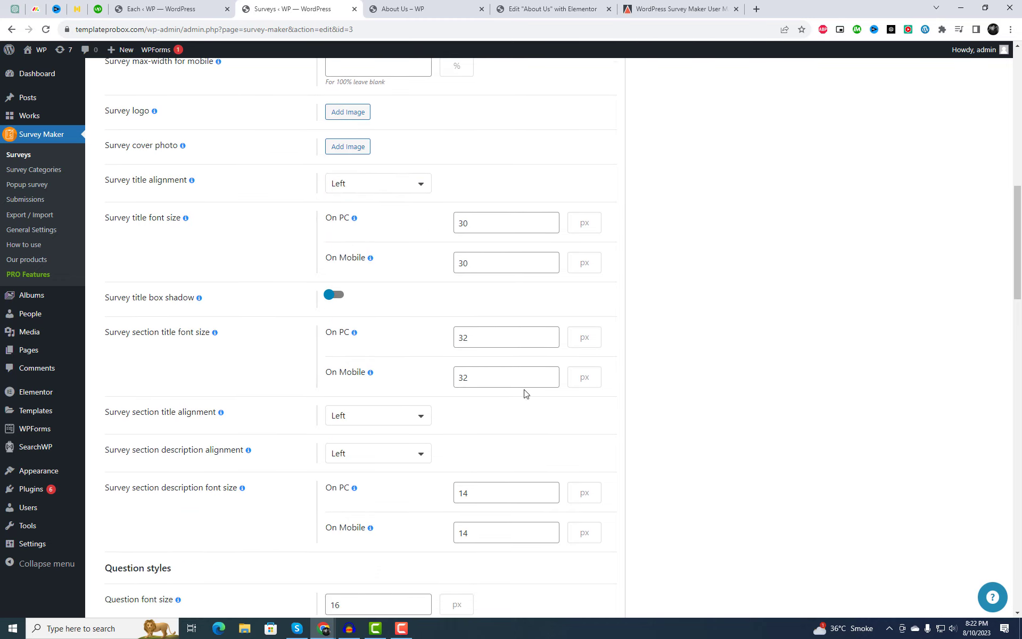
left_click_drag(468, 224, 445, 225)
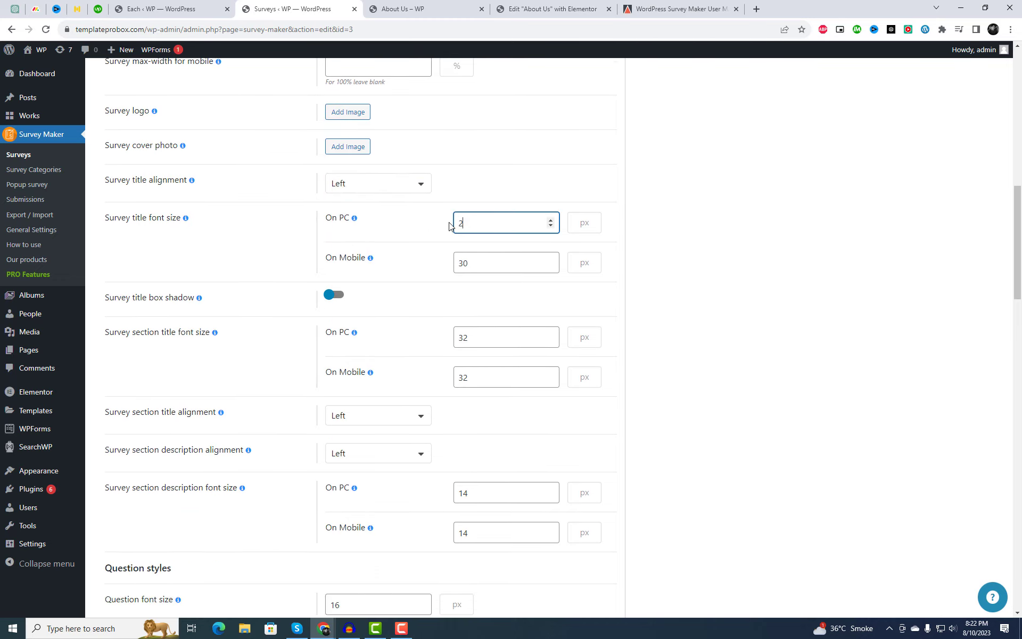
type("28")
key("Tab")
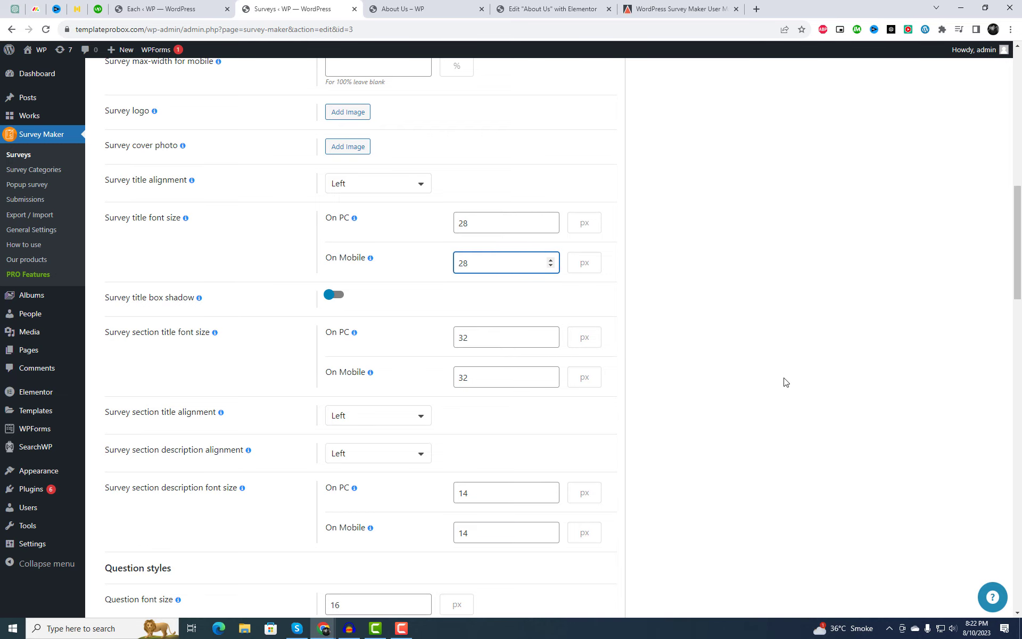
type("28")
left_click(785, 381)
- Save the survey's style changes without closing the editor
scroll(785, 382, "down", 10)
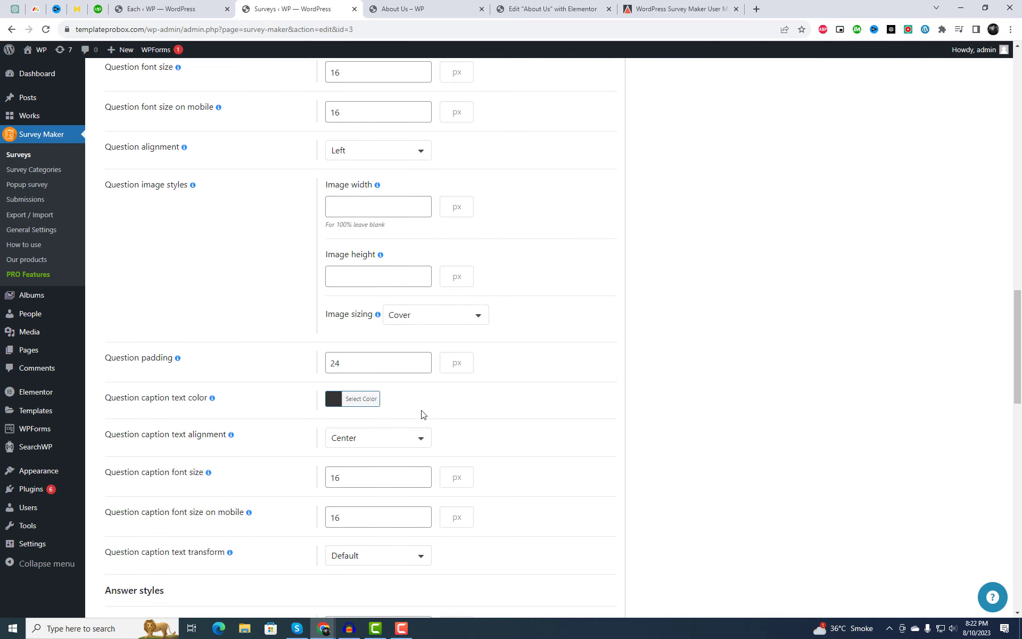
scroll(423, 414, "down", 15)
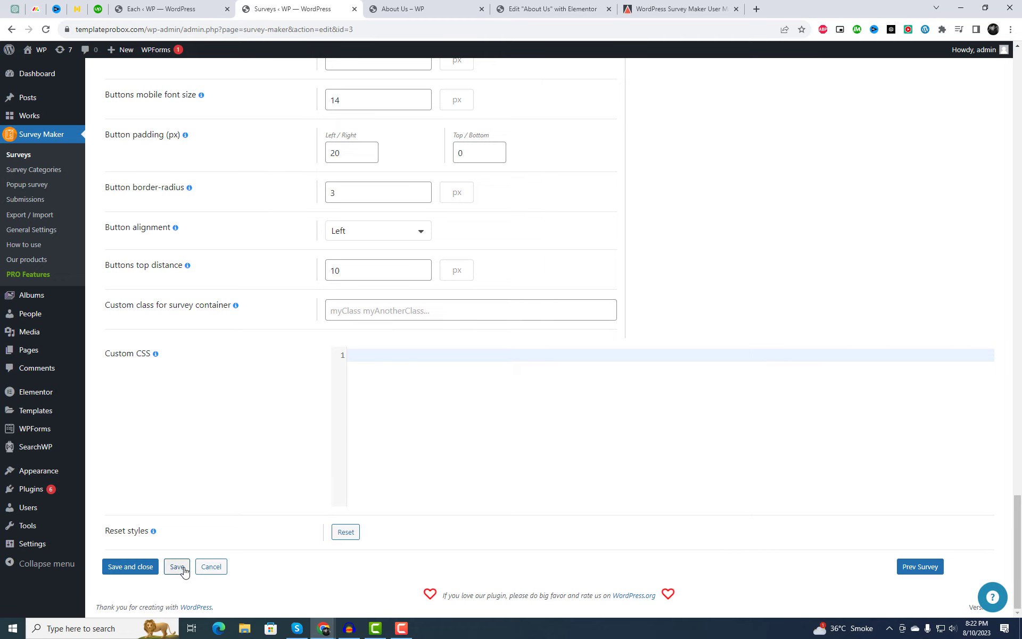
left_click(181, 570)
- Reload the About Us page and check how the restyled survey looks on it
left_click(410, 3)
right_click(519, 139)
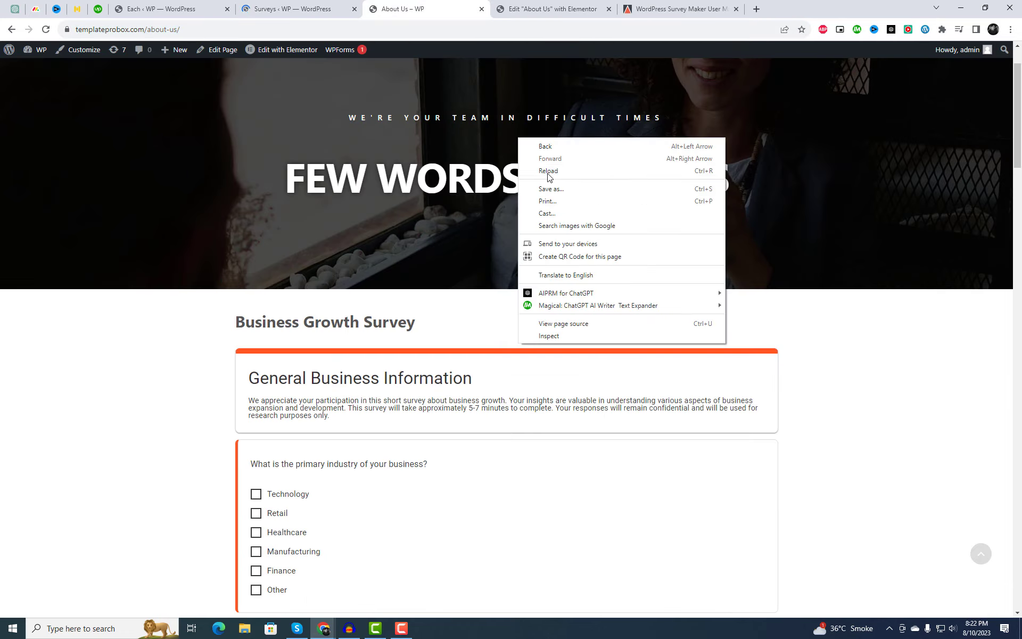
left_click(538, 172)
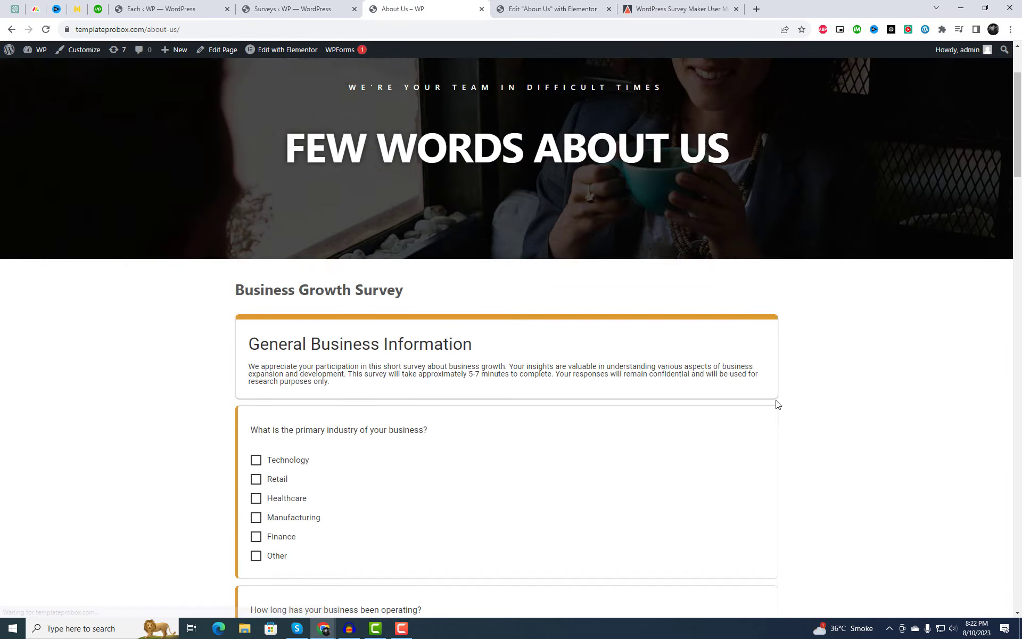
scroll(214, 214, "down", 3)
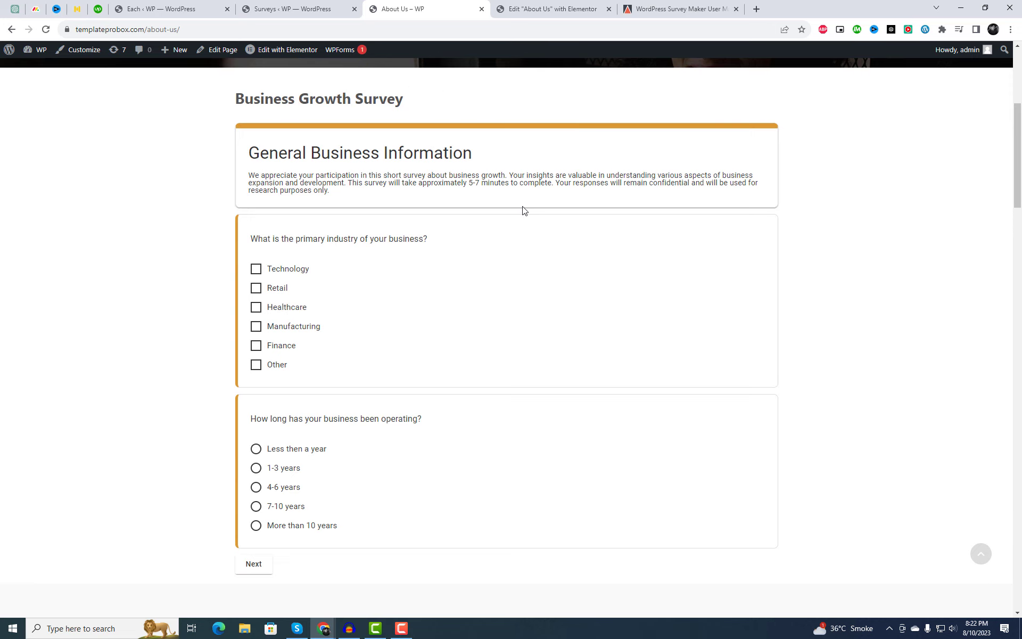
- Return to the survey editor, review the start page options and show the general survey settings
left_click(306, 4)
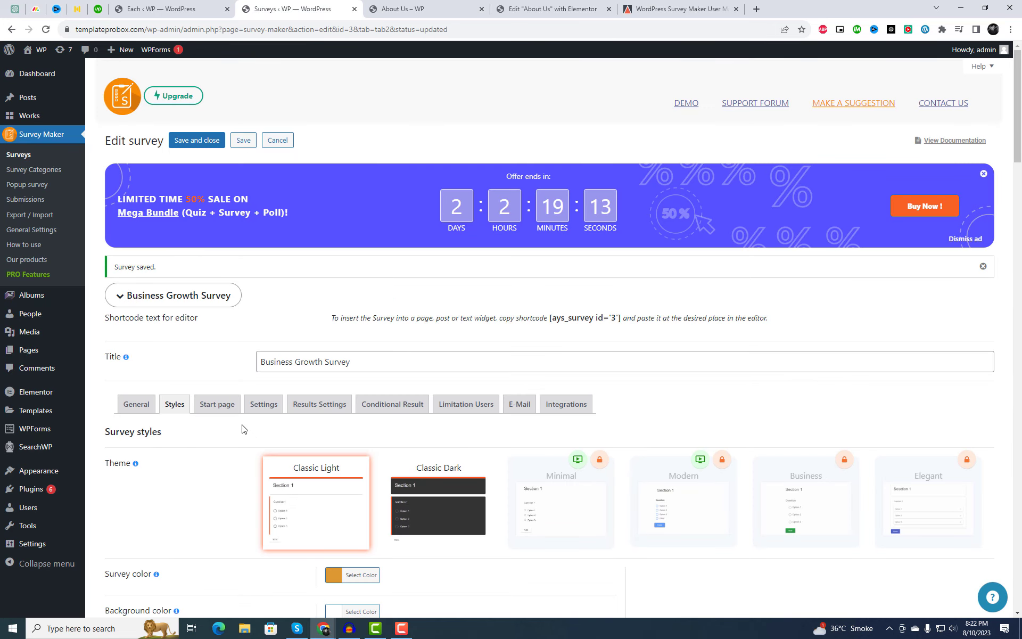
left_click(219, 408)
scroll(514, 400, "down", 3)
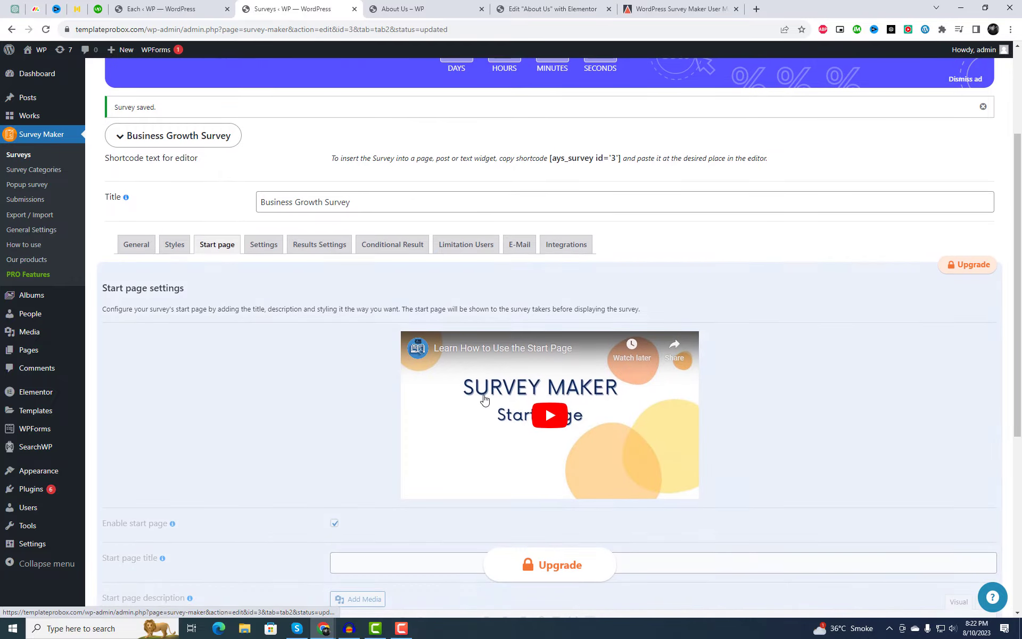
scroll(250, 388, "down", 4)
scroll(266, 384, "down", 2)
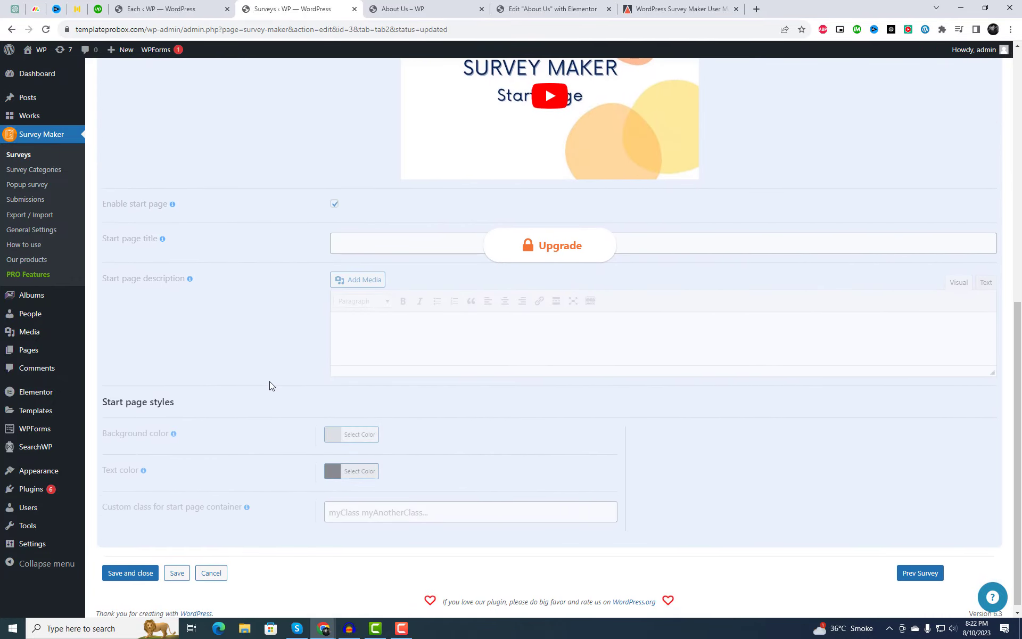
scroll(320, 346, "up", 5)
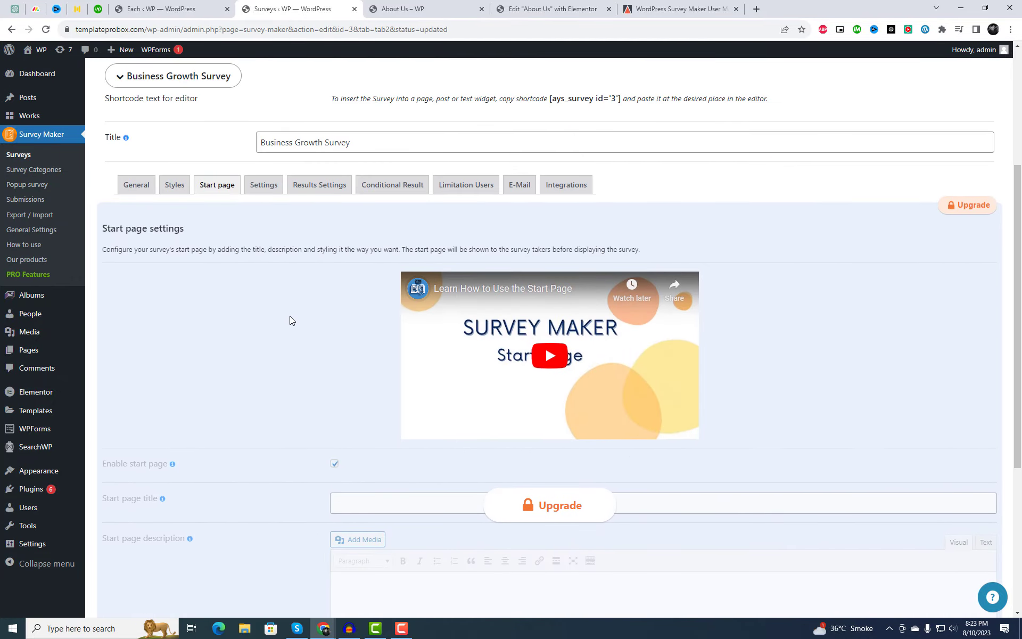
left_click(270, 189)
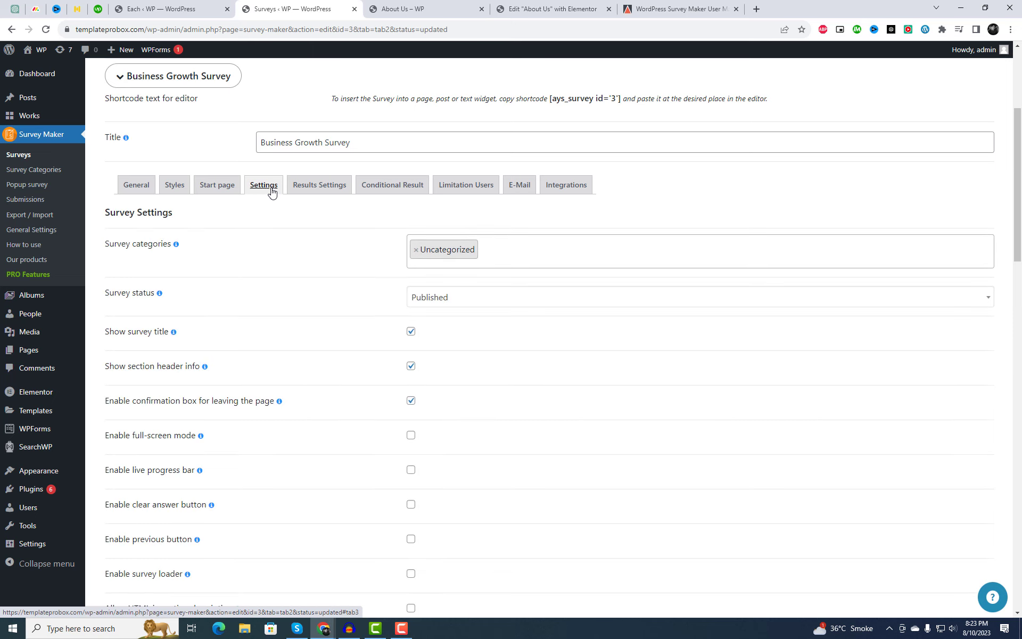
- In the results settings, view the options for redirecting after submission and for social buttons, leaving both disabled
left_click(318, 189)
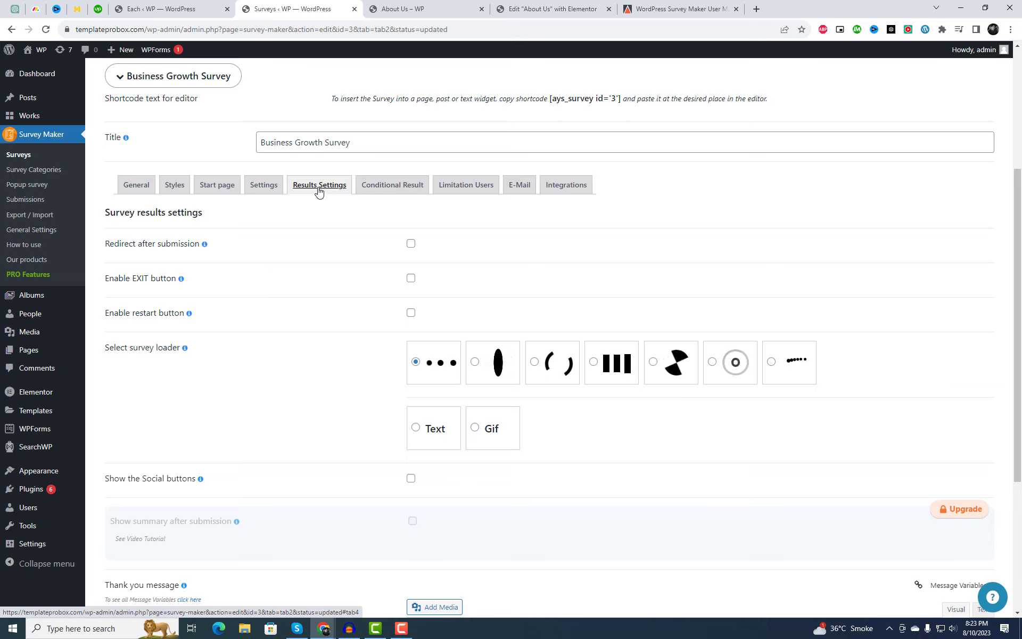
left_click(410, 245)
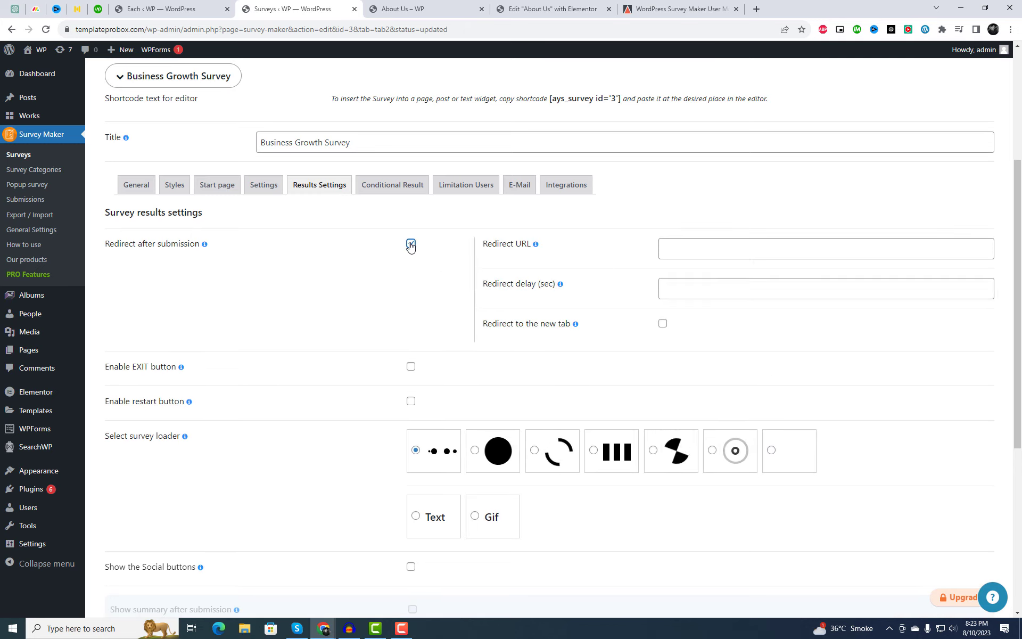
left_click(411, 245)
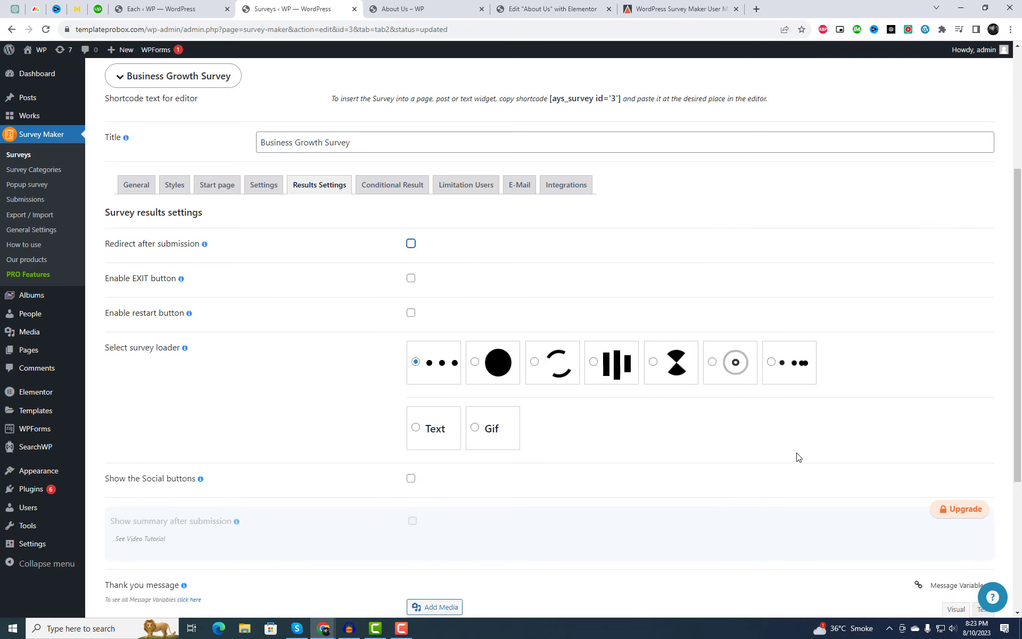
scroll(522, 464, "down", 2)
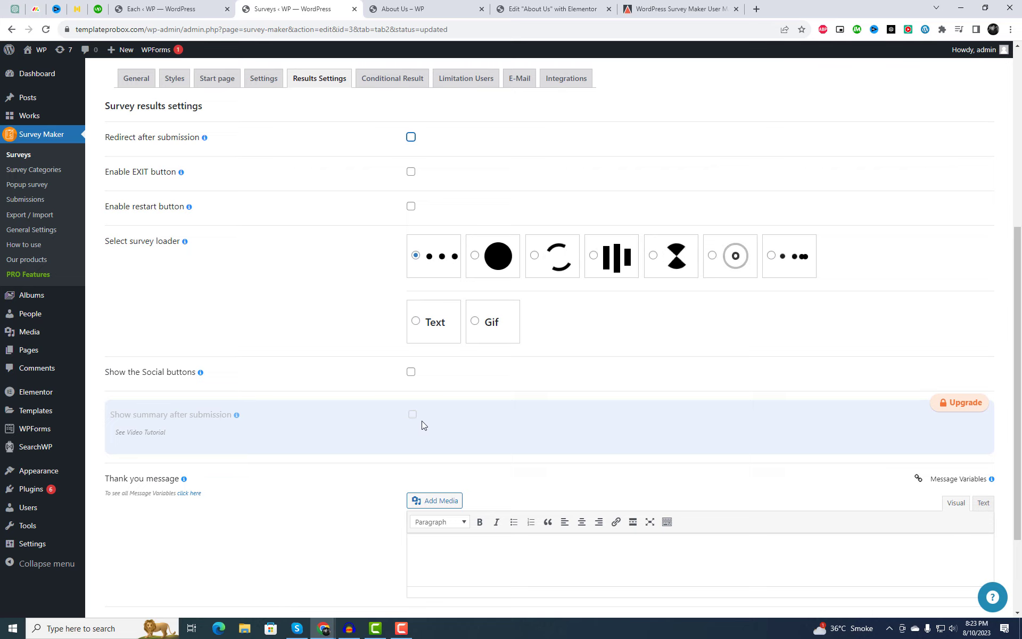
left_click(411, 376)
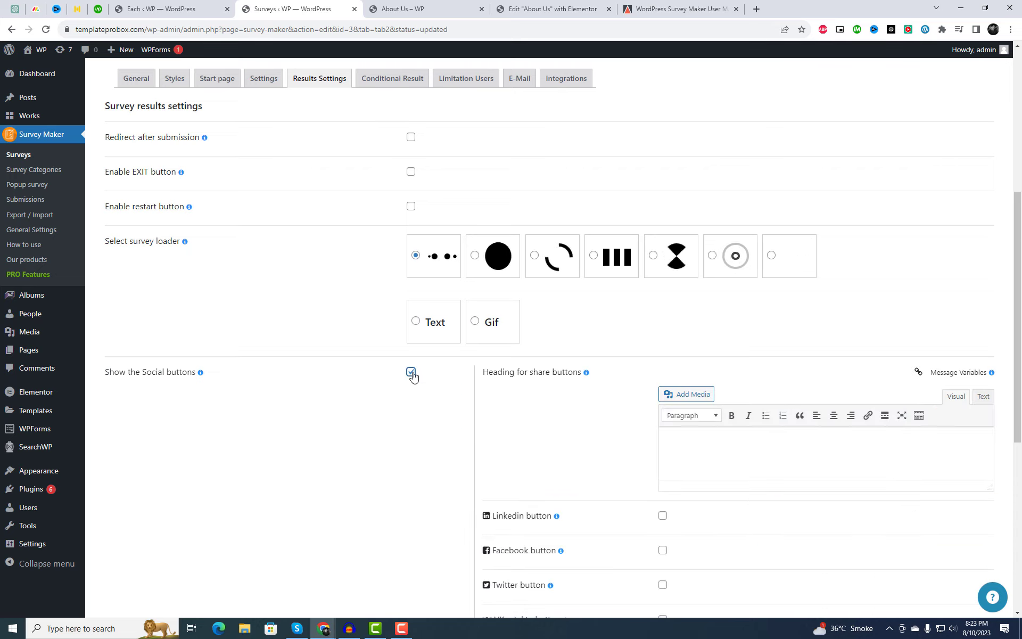
left_click(413, 376)
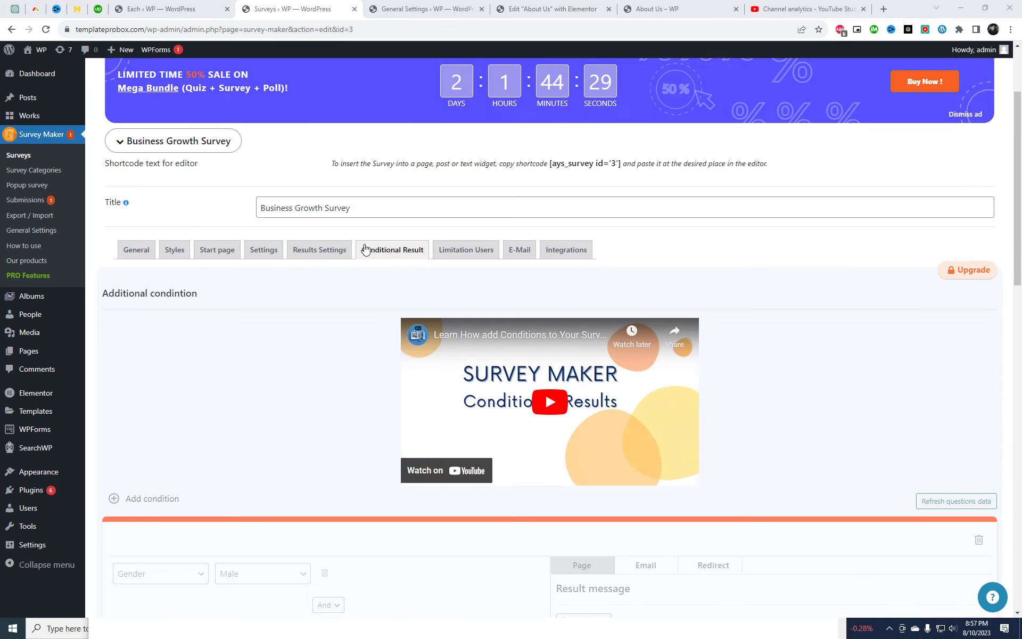
- View the conditional result options and enable the maximum number of attempts per user in the user limitations
scroll(397, 276, "down", 3)
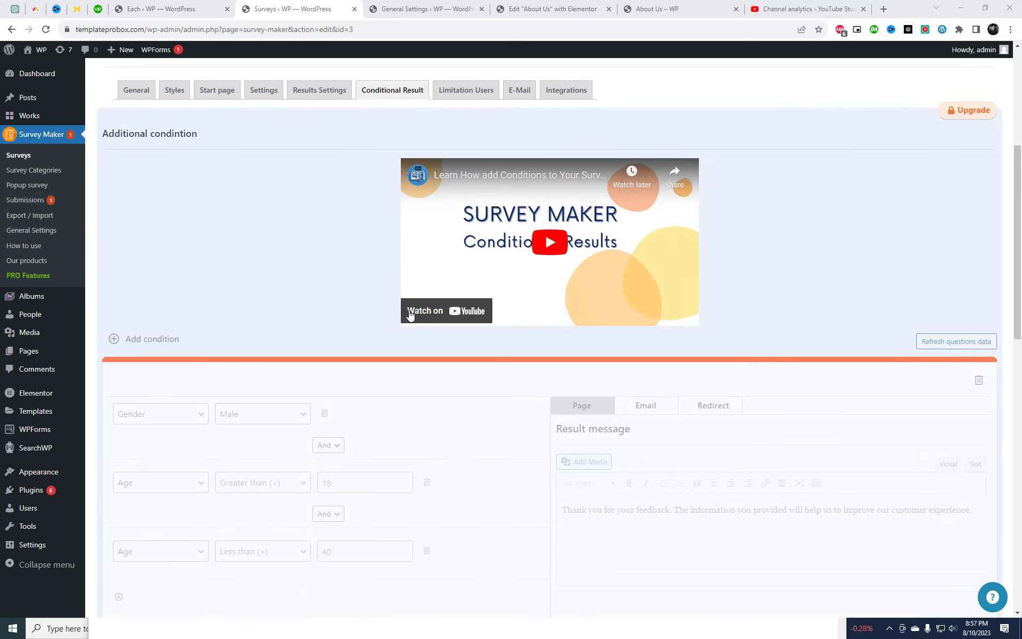
left_click(455, 95)
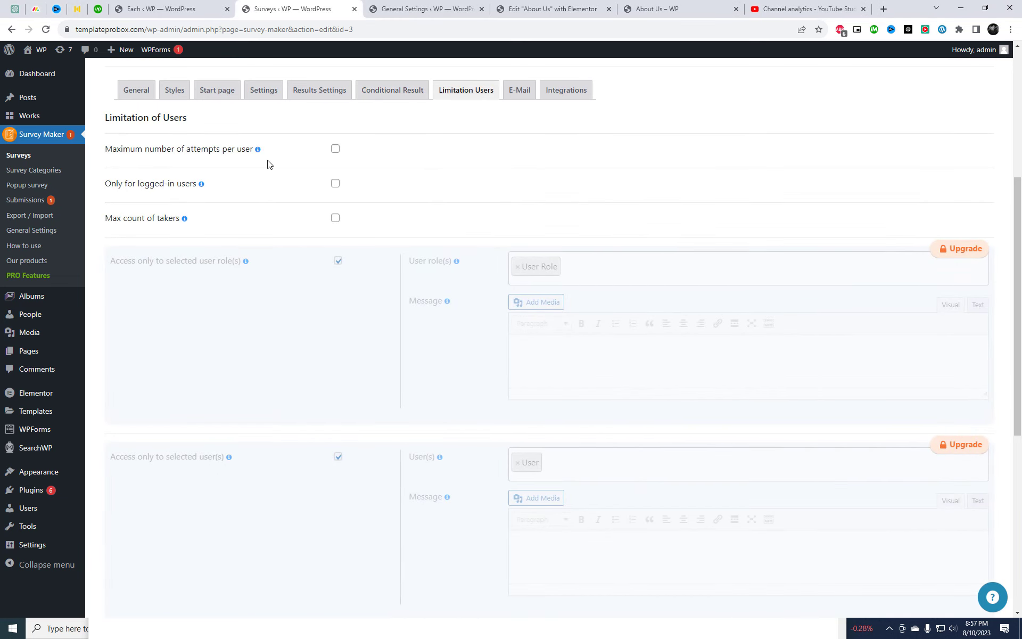
left_click(335, 149)
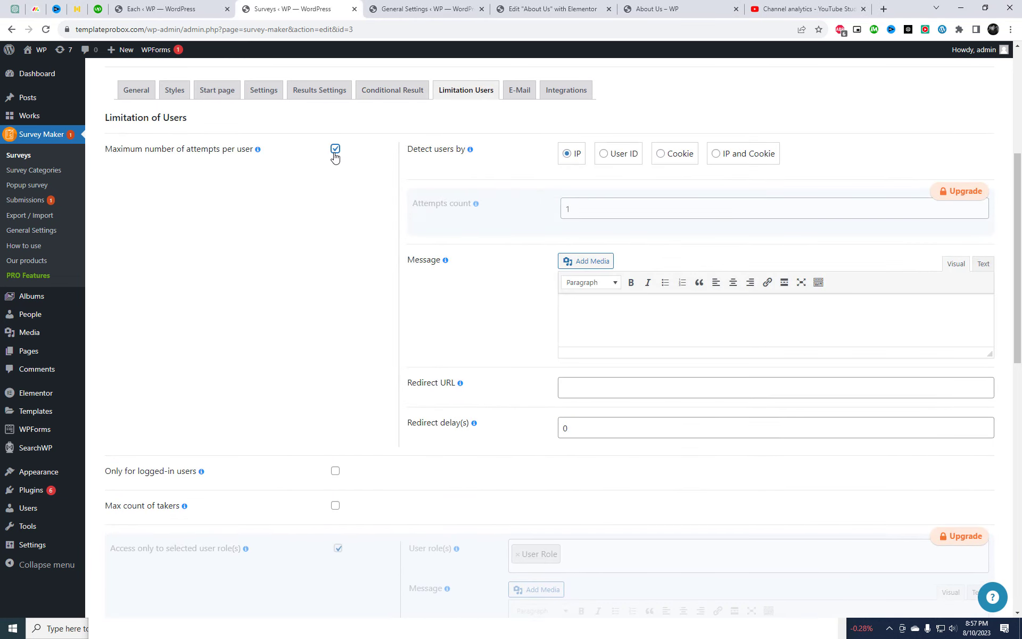
- Disable the maximum number of attempts per user, and review the survey's e-mail settings and available third-party integrations
left_click(335, 149)
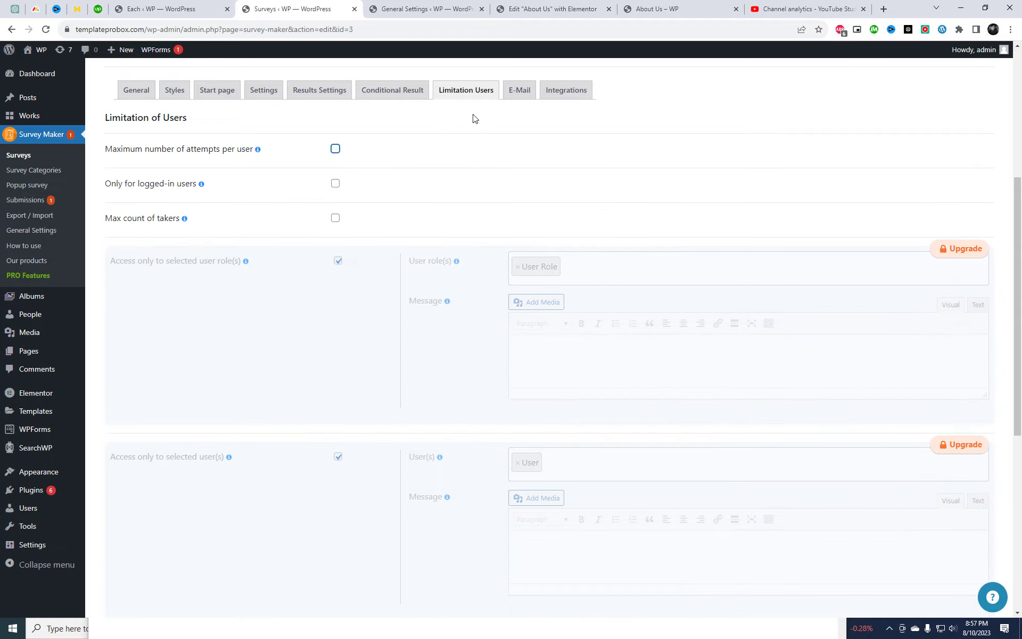
left_click(522, 101)
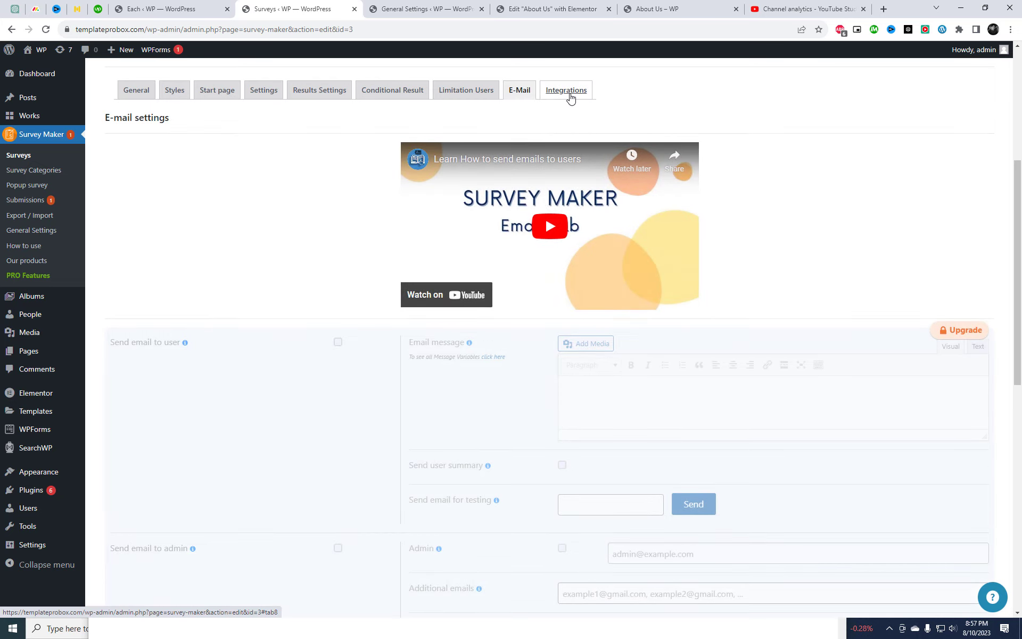
left_click(570, 97)
scroll(536, 366, "down", 5)
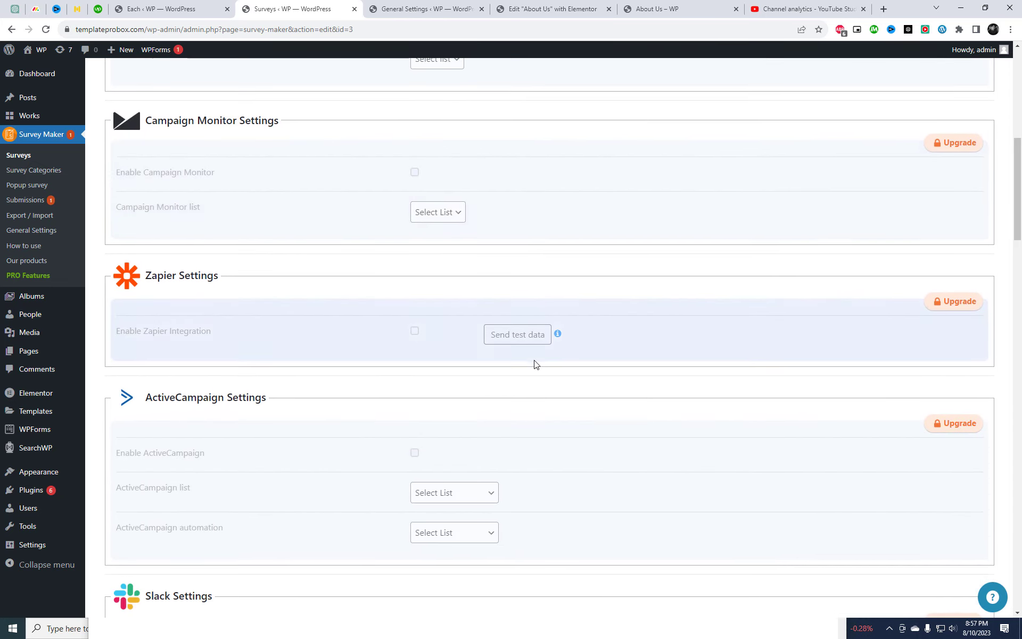
scroll(536, 365, "down", 3)
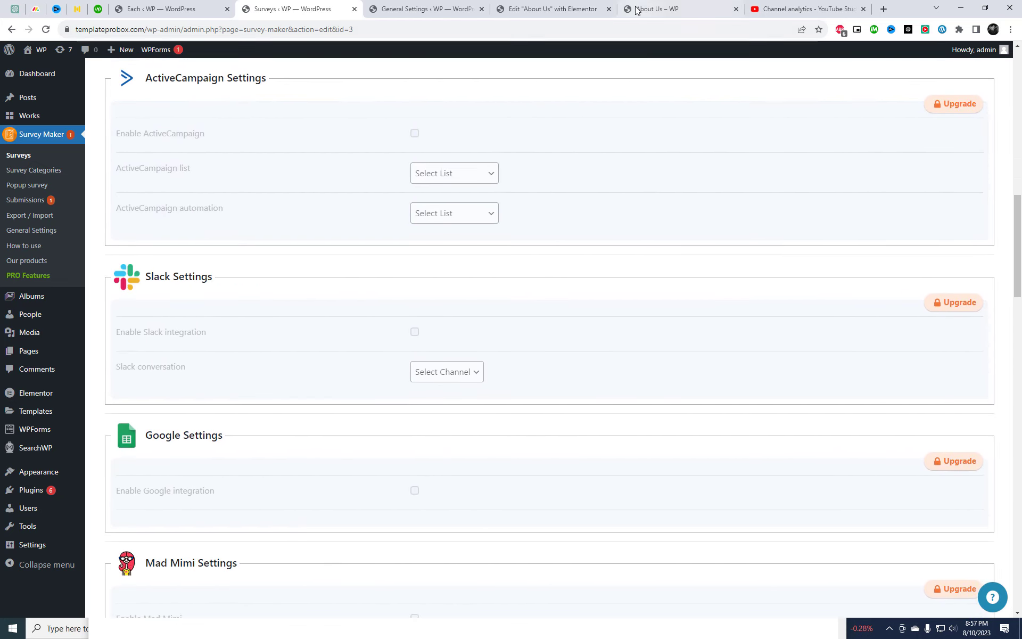
- Reload the live About Us page and view the first section of the Business Growth Survey again
left_click(638, 8)
right_click(535, 154)
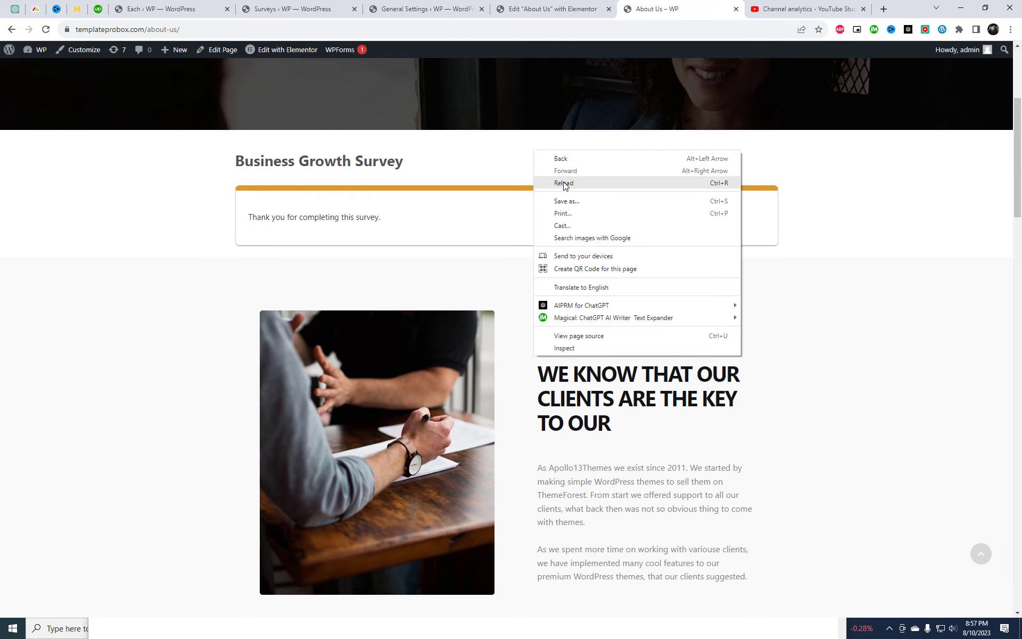
left_click(566, 185)
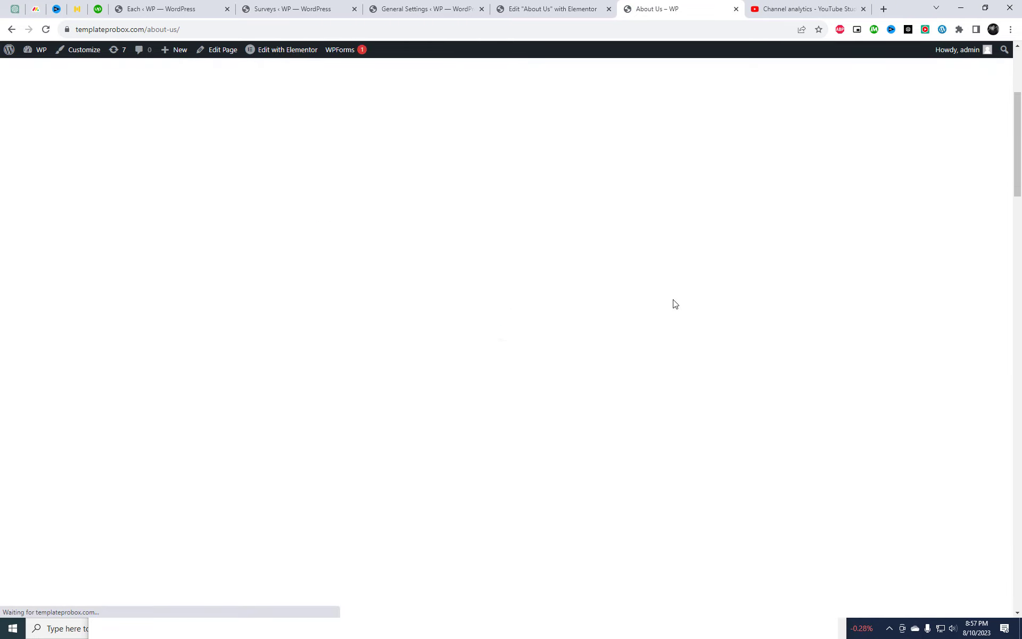
scroll(674, 304, "down", 1)
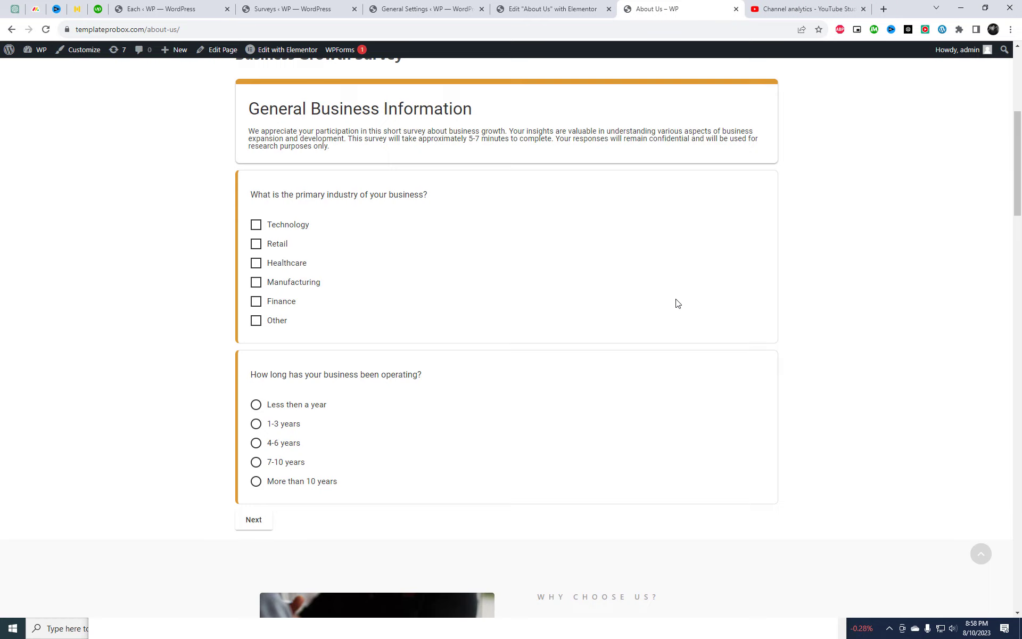